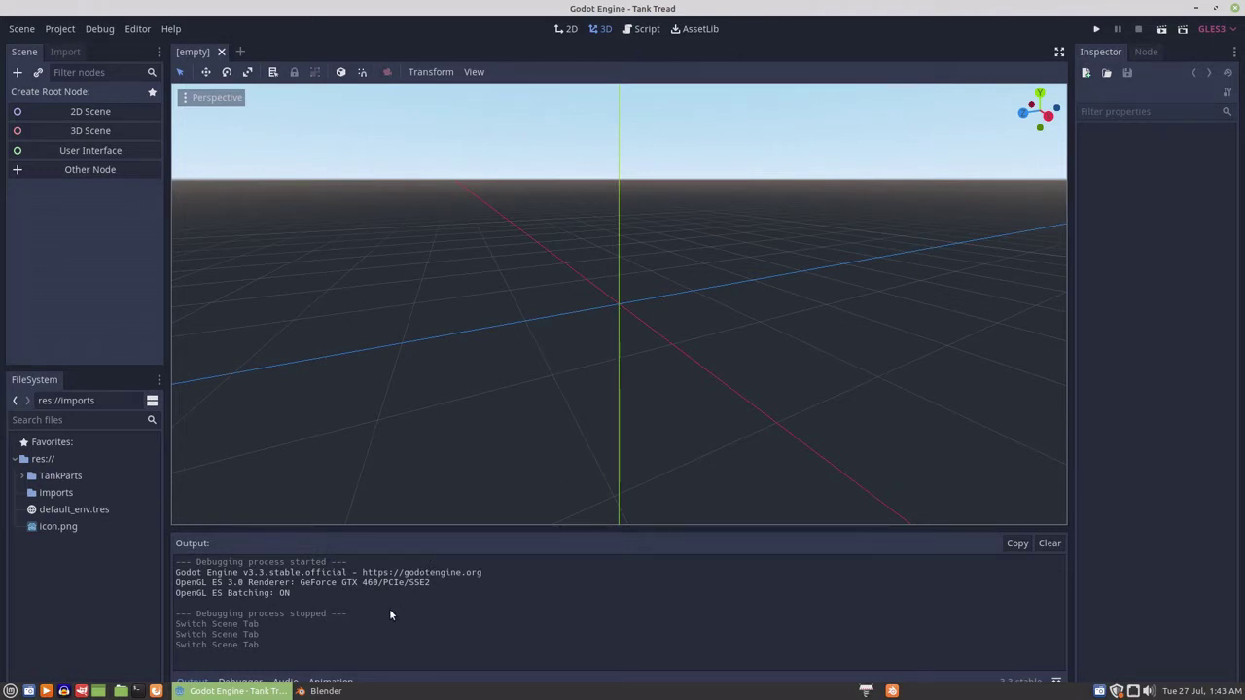
# - Switch to Blender and delete the default camera, cube and light from the scene
pyautogui.moveTo(327, 694)
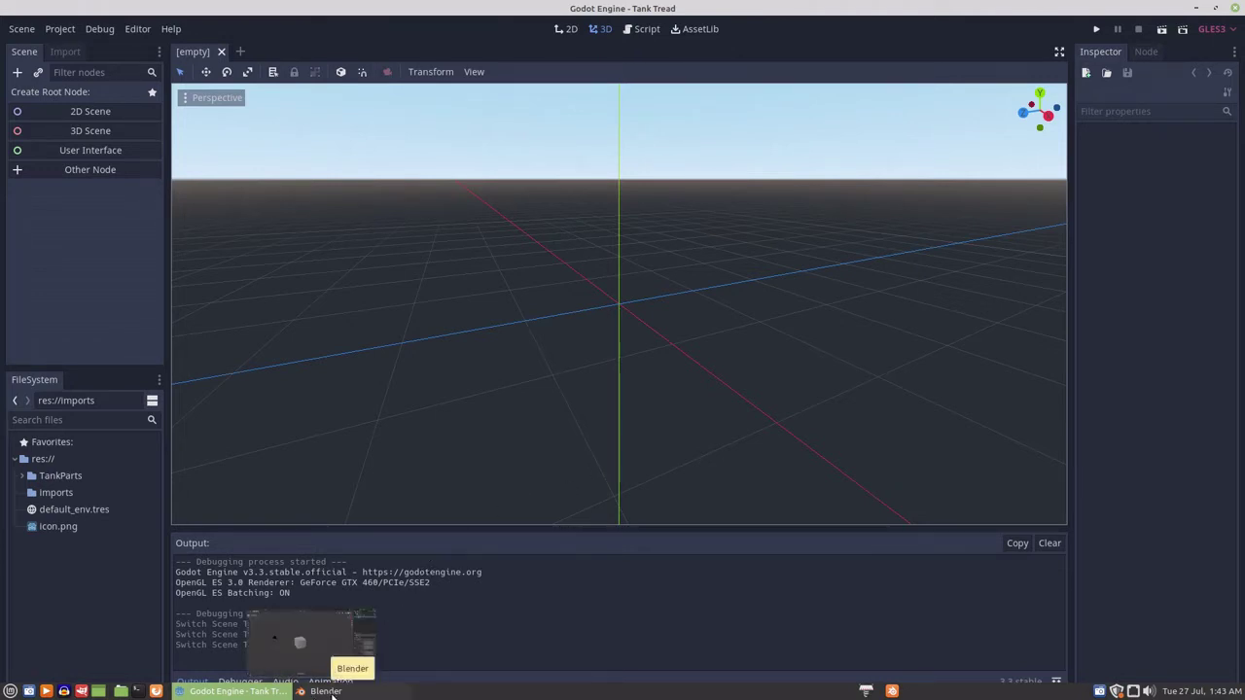
pyautogui.click(327, 691)
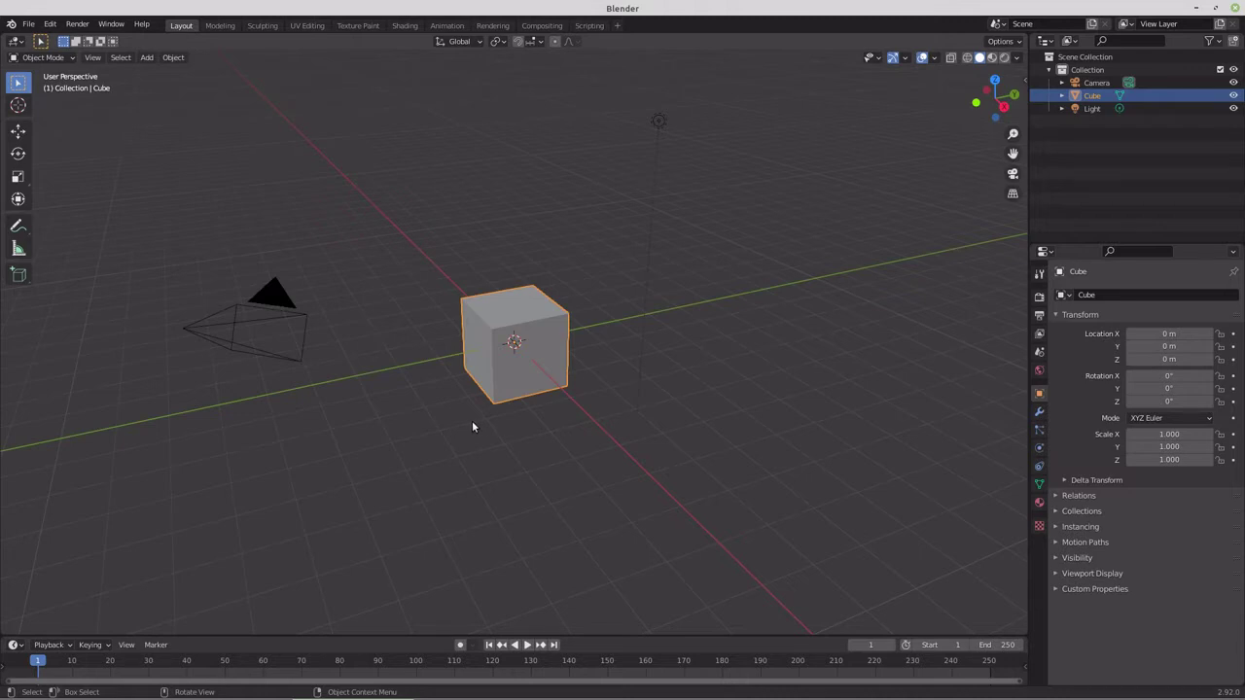
pyautogui.press('a')
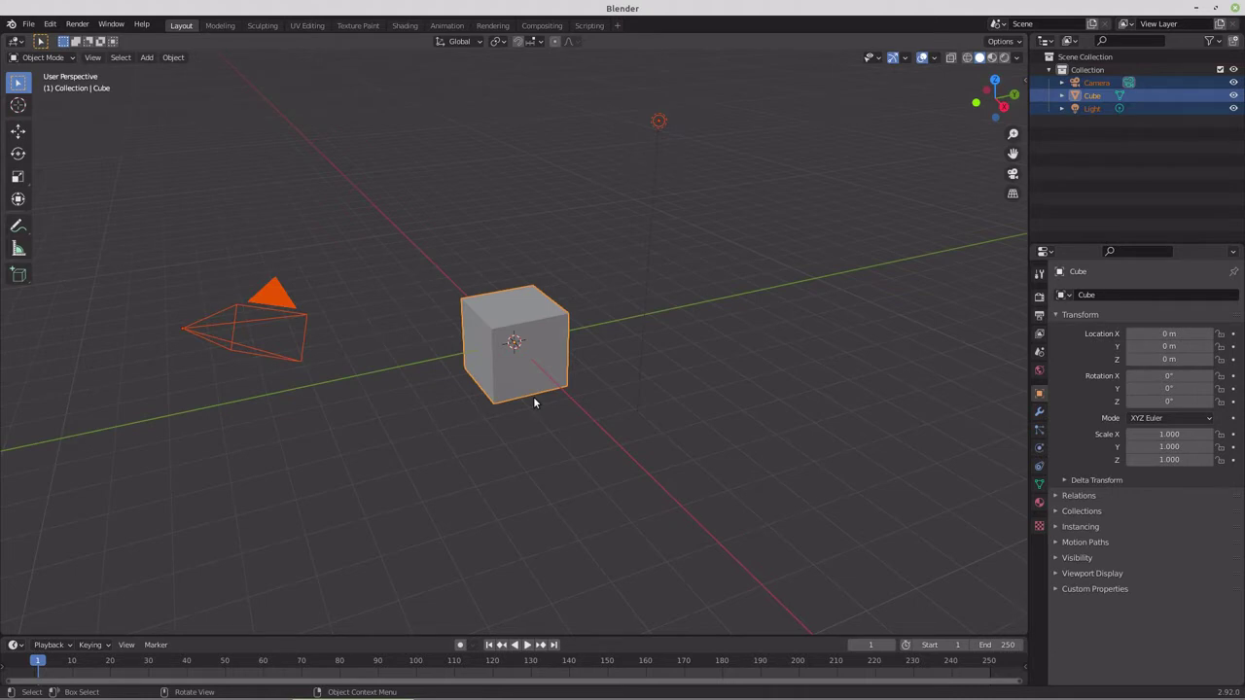
pyautogui.press('x')
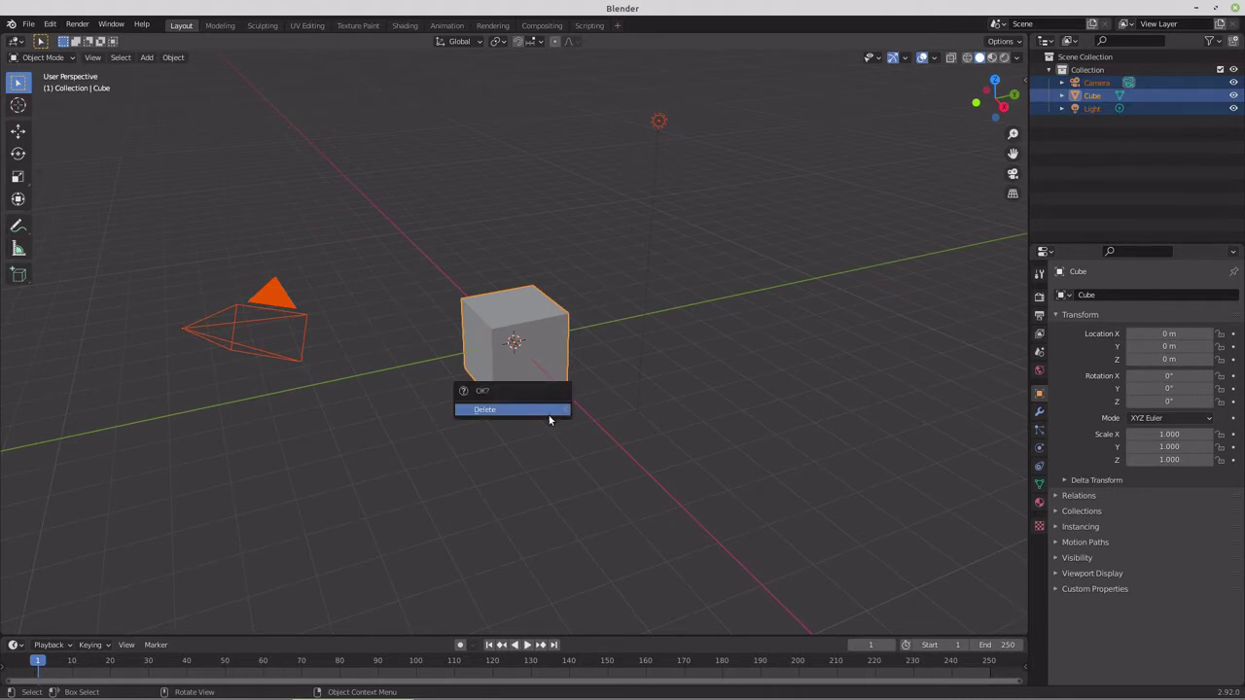
pyautogui.click(547, 409)
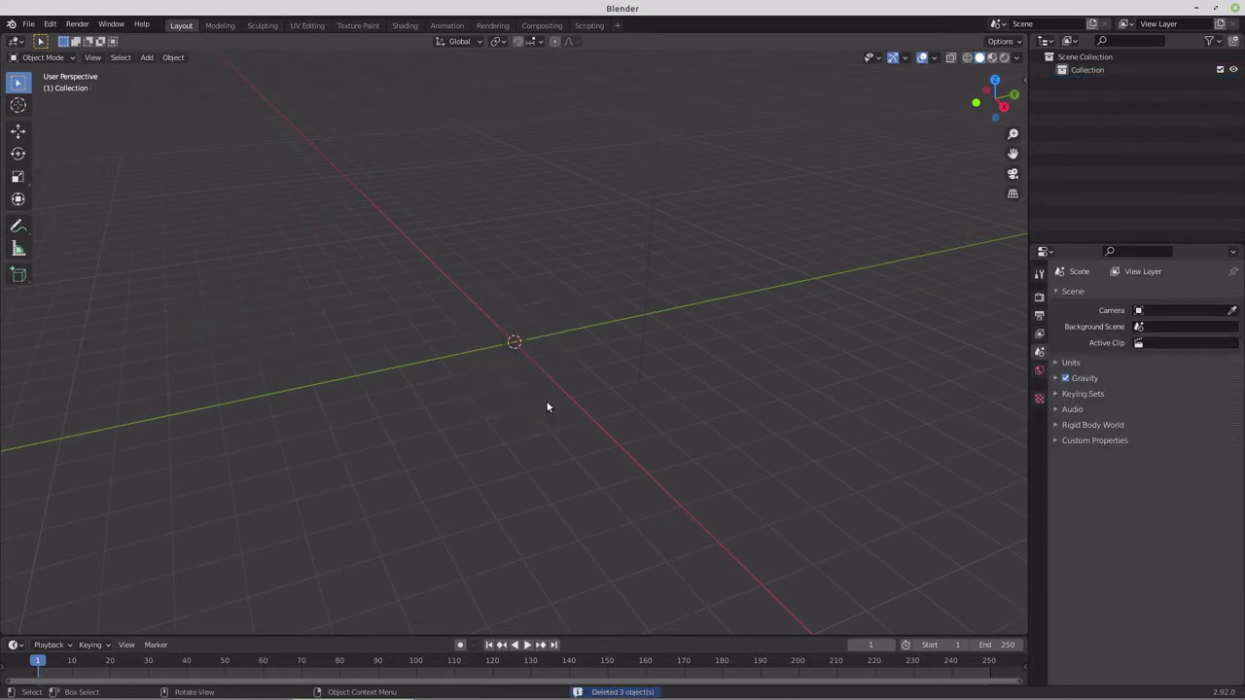
# - Add a mesh cylinder with 16 vertices and an X rotation of 90°
pyautogui.press('shift')
pyautogui.hotkey('shift', 'a')
pyautogui.moveTo(547, 406)
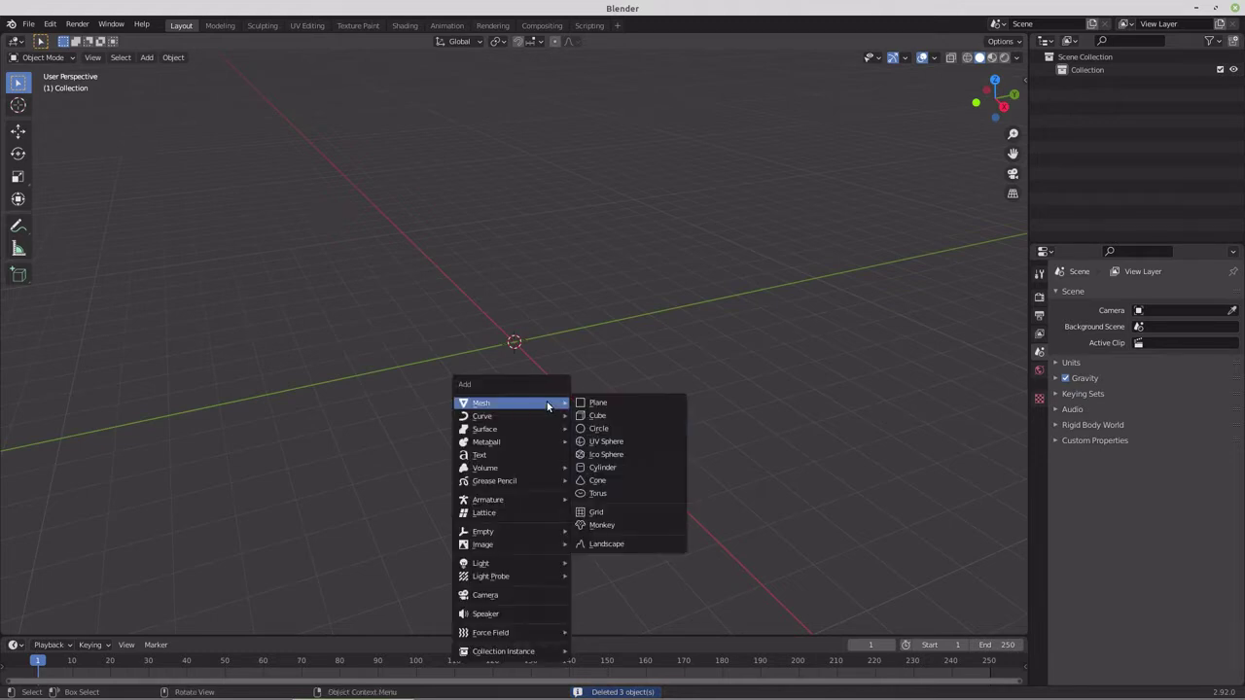
pyautogui.click(610, 469)
pyautogui.press('F9')
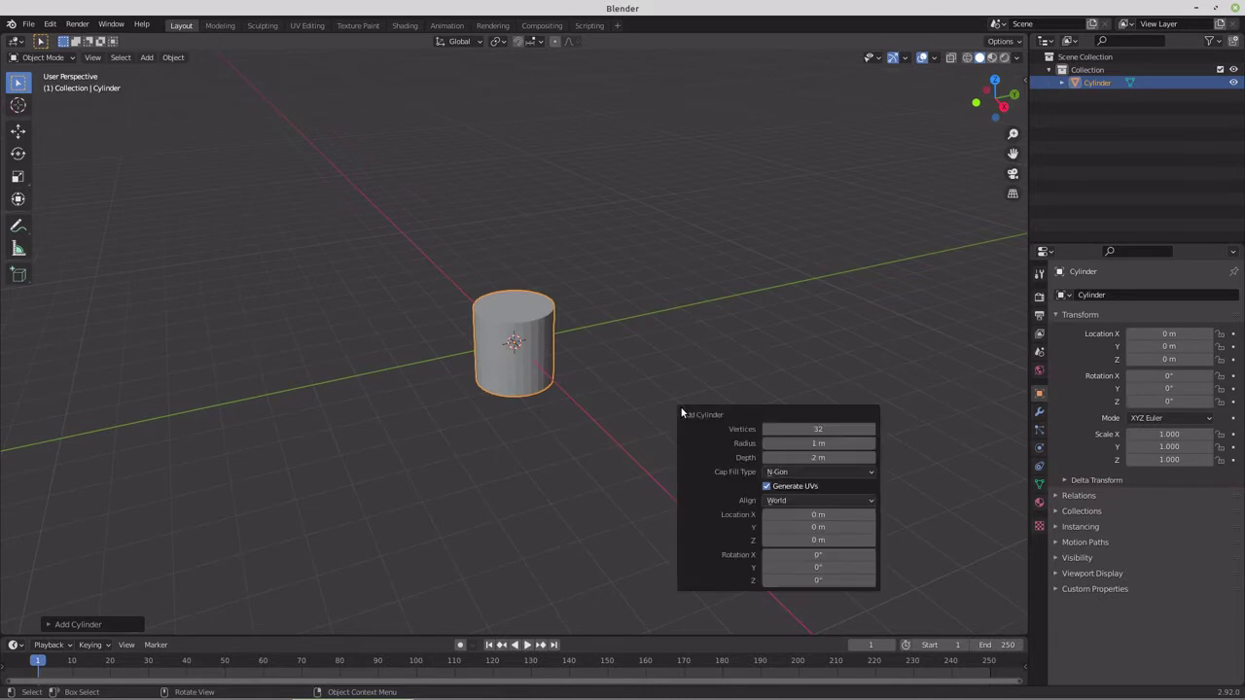
pyautogui.click(823, 428)
pyautogui.write('16')
pyautogui.click(817, 554)
pyautogui.write('90')
pyautogui.press('Return')
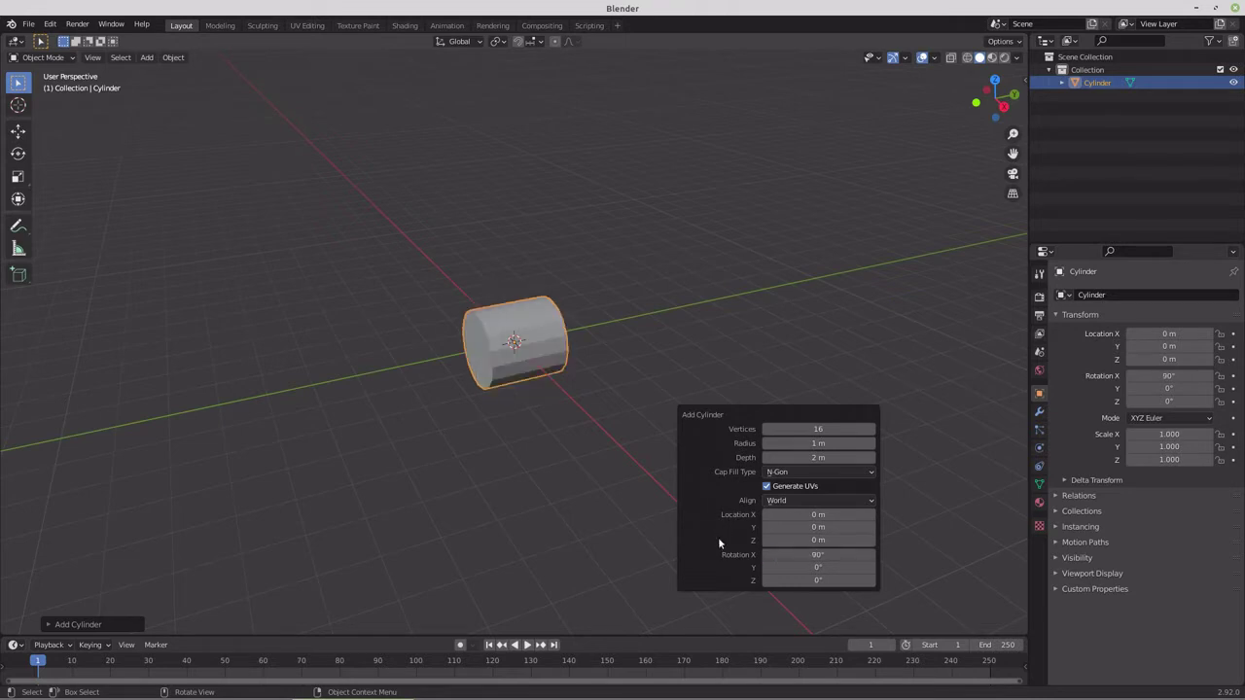
# - Set the new cylinder's radius to 0.3 m
pyautogui.click(823, 444)
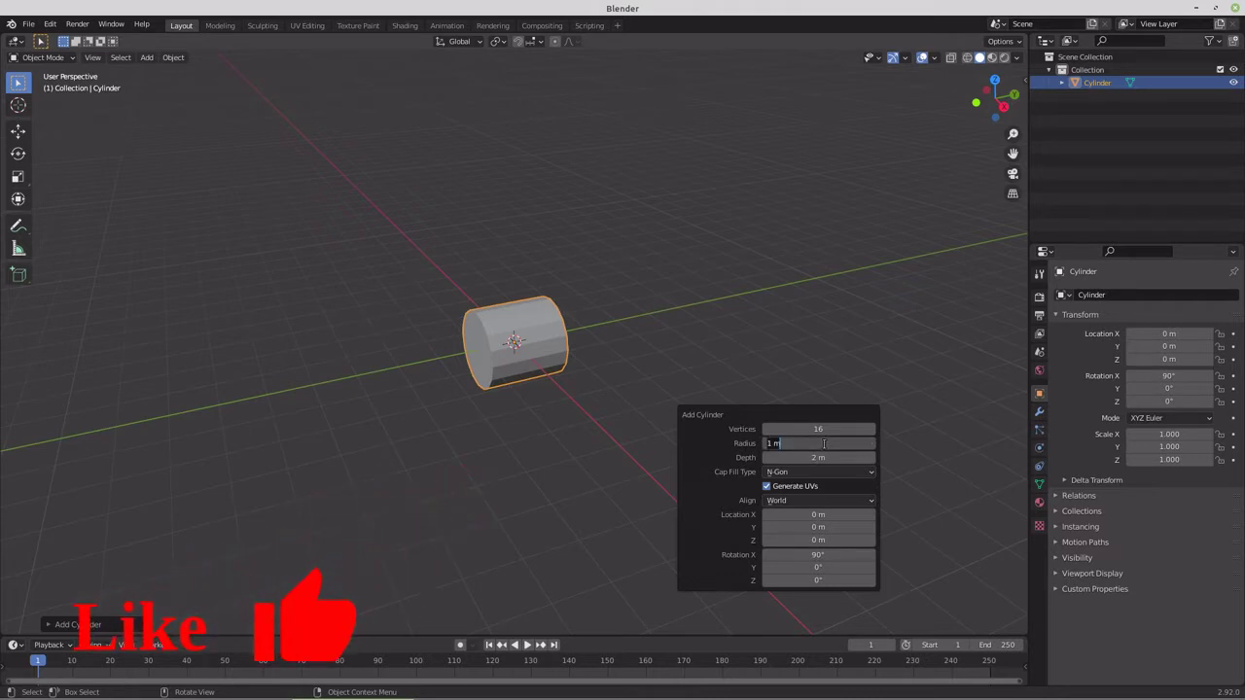
pyautogui.write('.3')
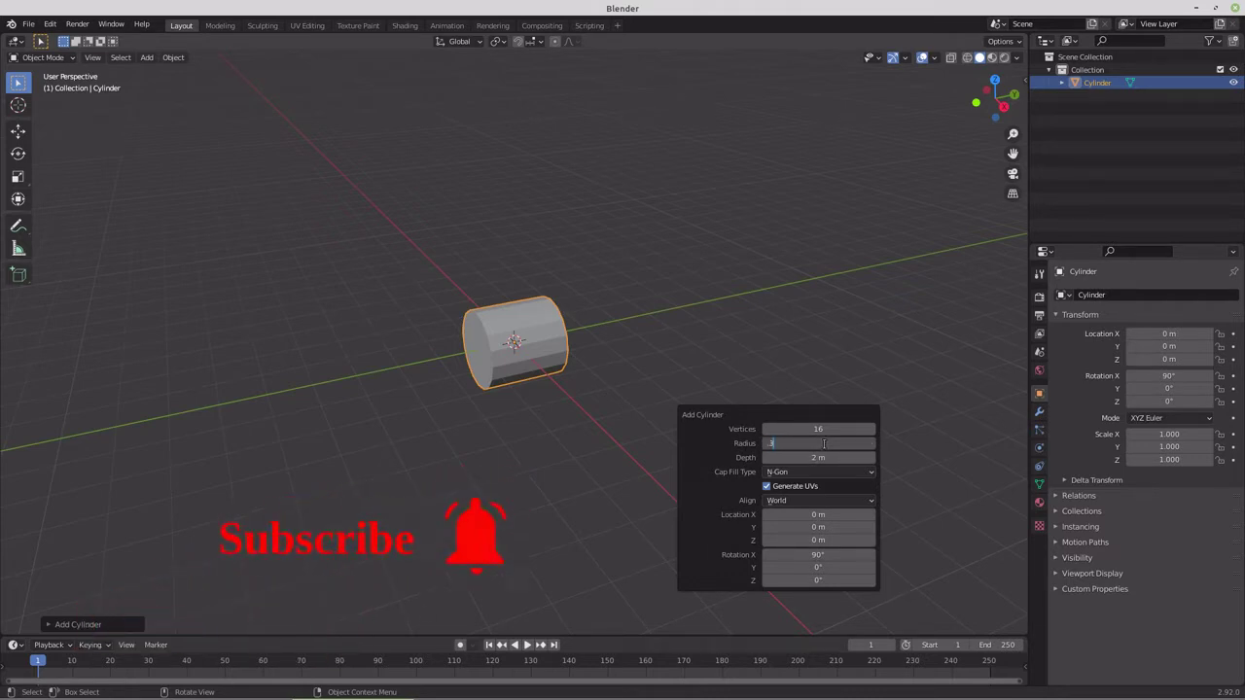
pyautogui.press('Return')
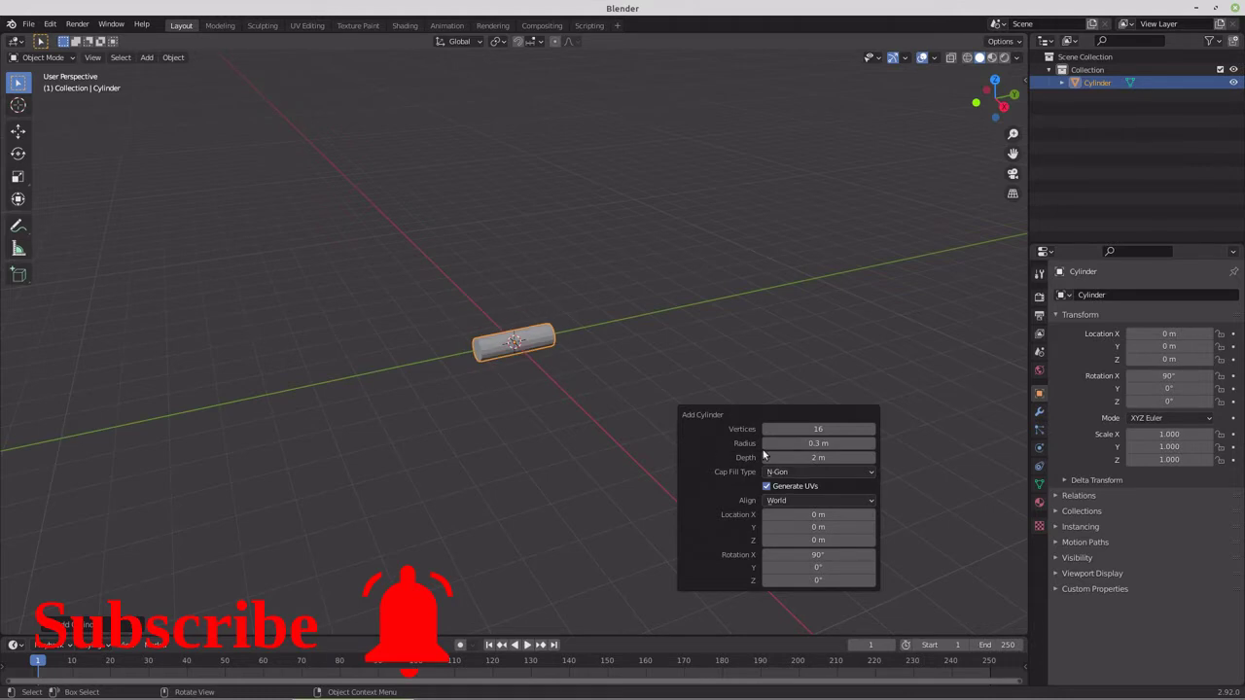
# - Set the new cylinder's radius to 0.2 m and its depth to 0.5 m
pyautogui.click(801, 444)
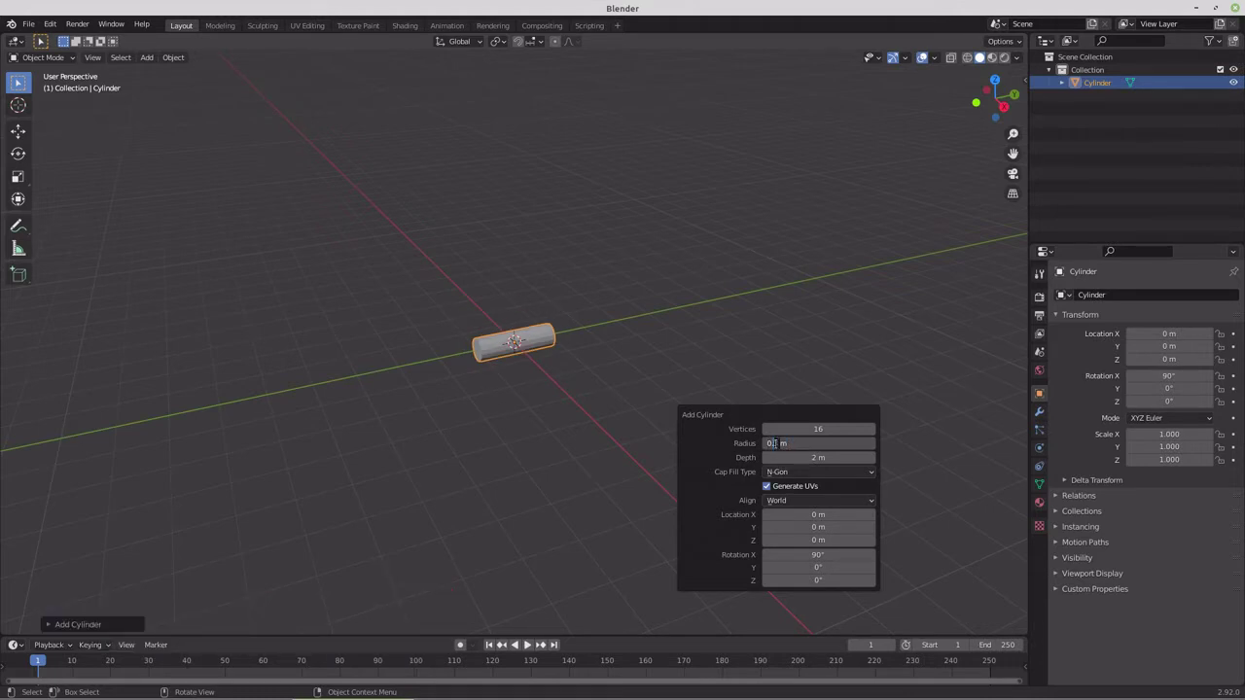
pyautogui.press('BackSpace')
pyautogui.write('2')
pyautogui.press('Return')
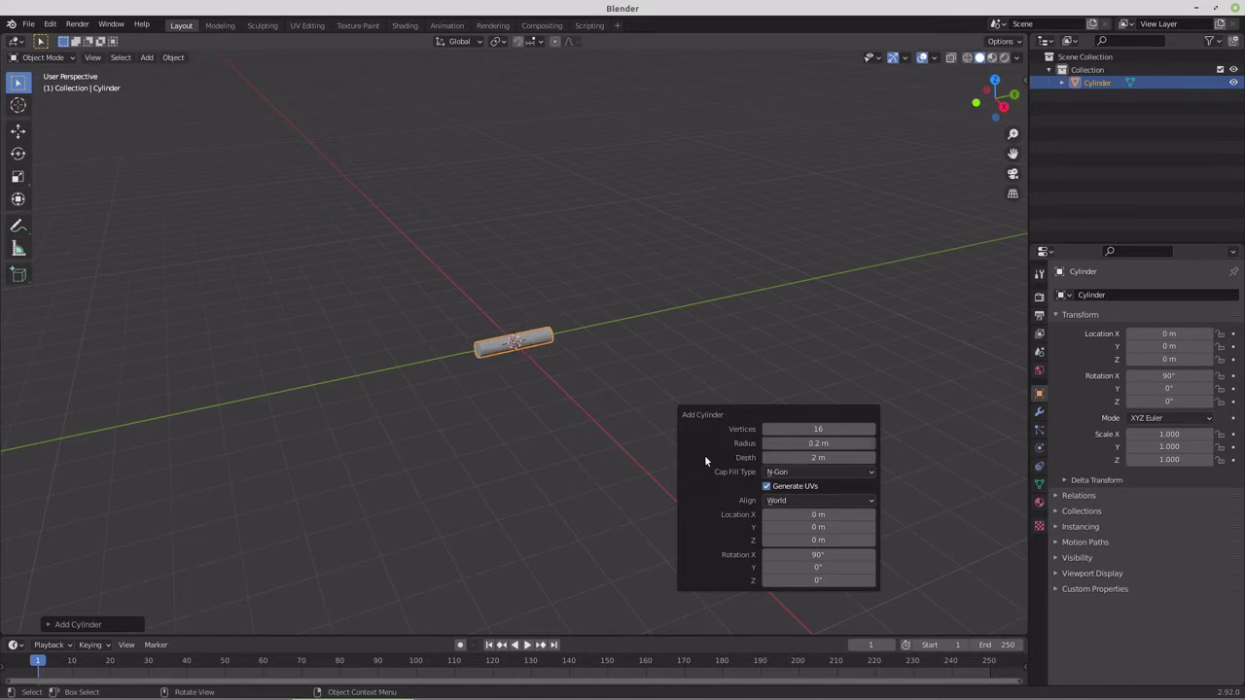
pyautogui.click(820, 458)
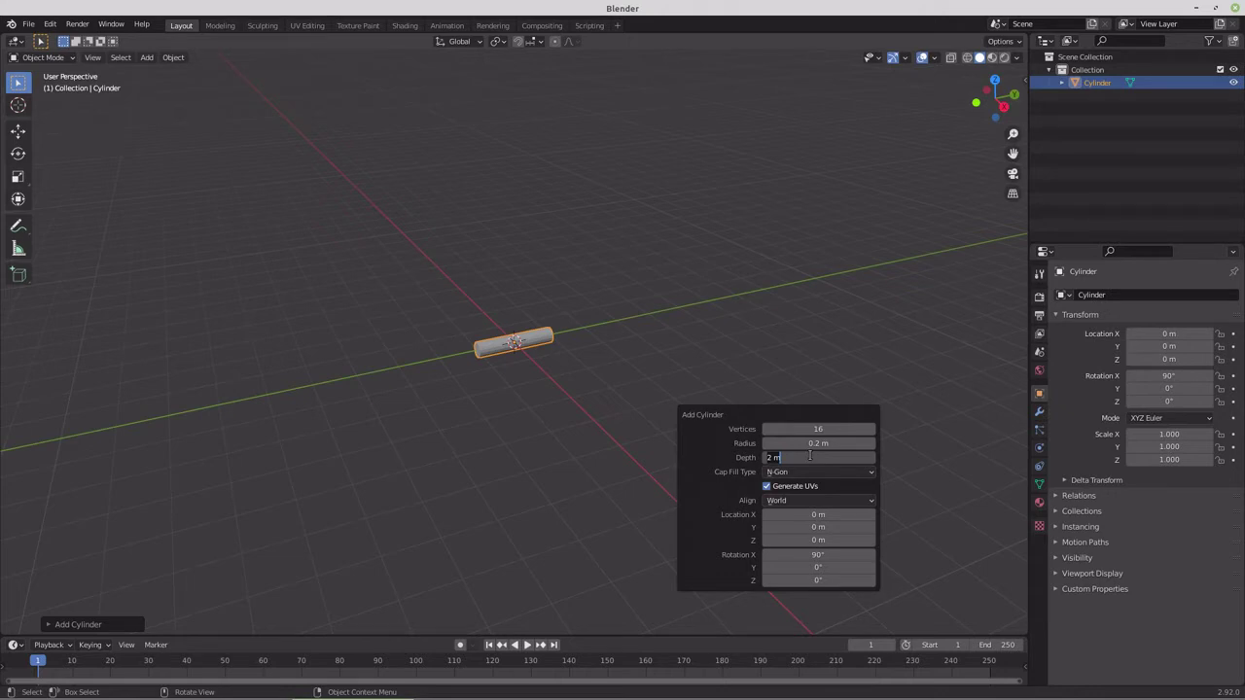
pyautogui.hotkey('ctrl', 'a')
pyautogui.write('5')
pyautogui.press('Return')
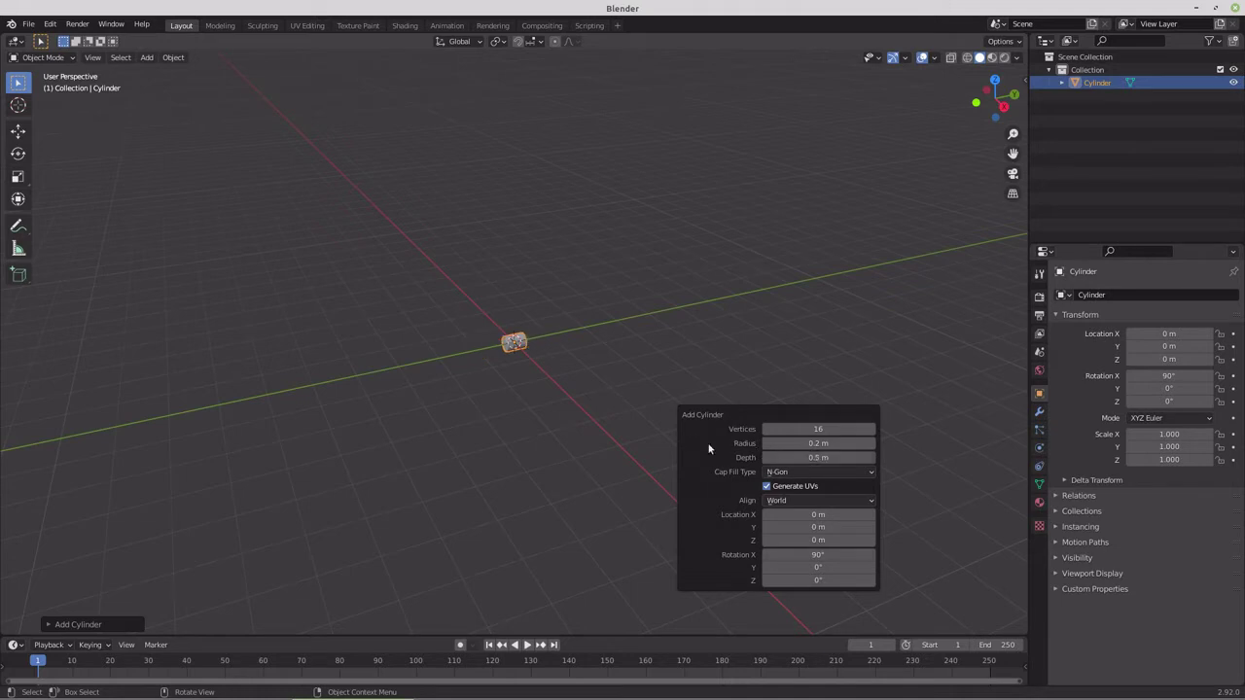
# - Stretch the cylinder along the global Y axis by a factor of about 3.1
pyautogui.scroll(5, 525, 374)
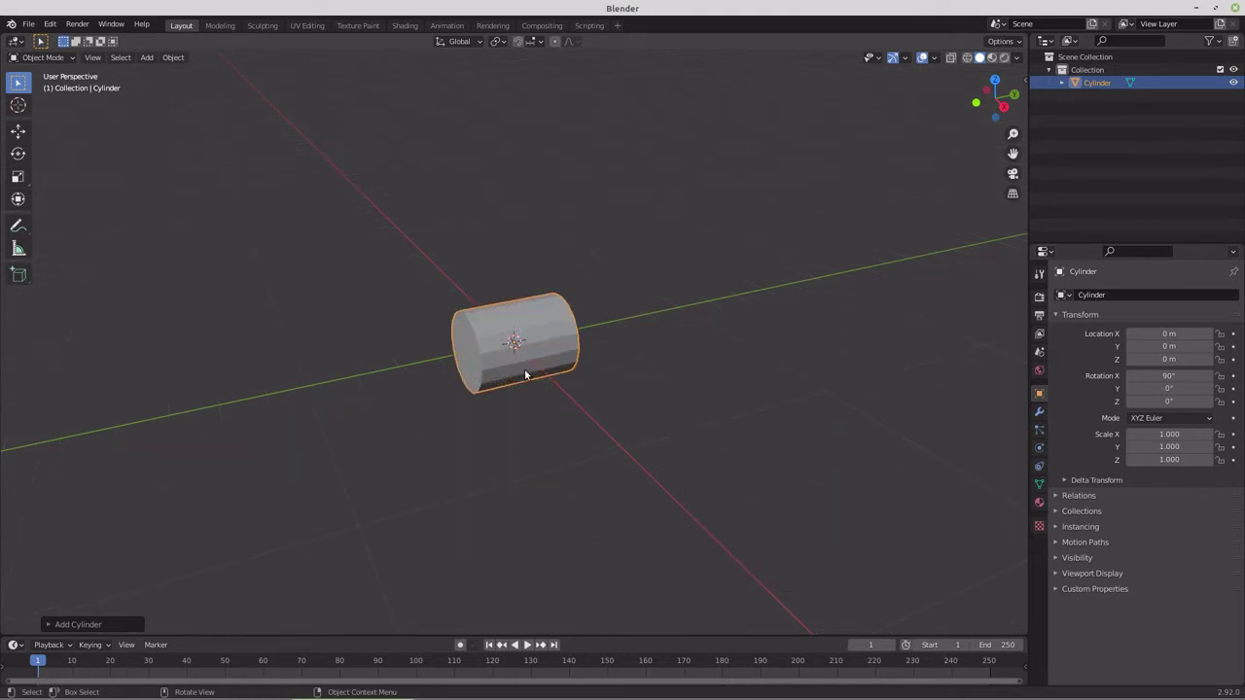
pyautogui.moveTo(525, 375); pyautogui.dragTo(599, 407, button='middle')
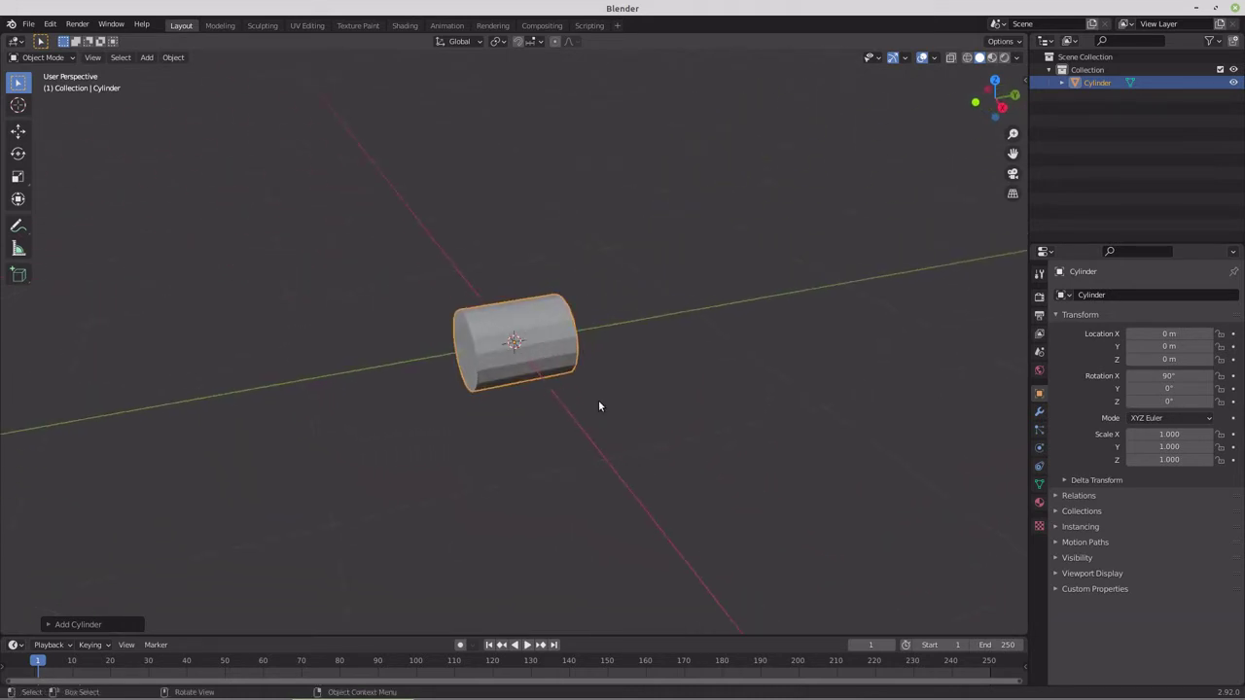
pyautogui.press('s')
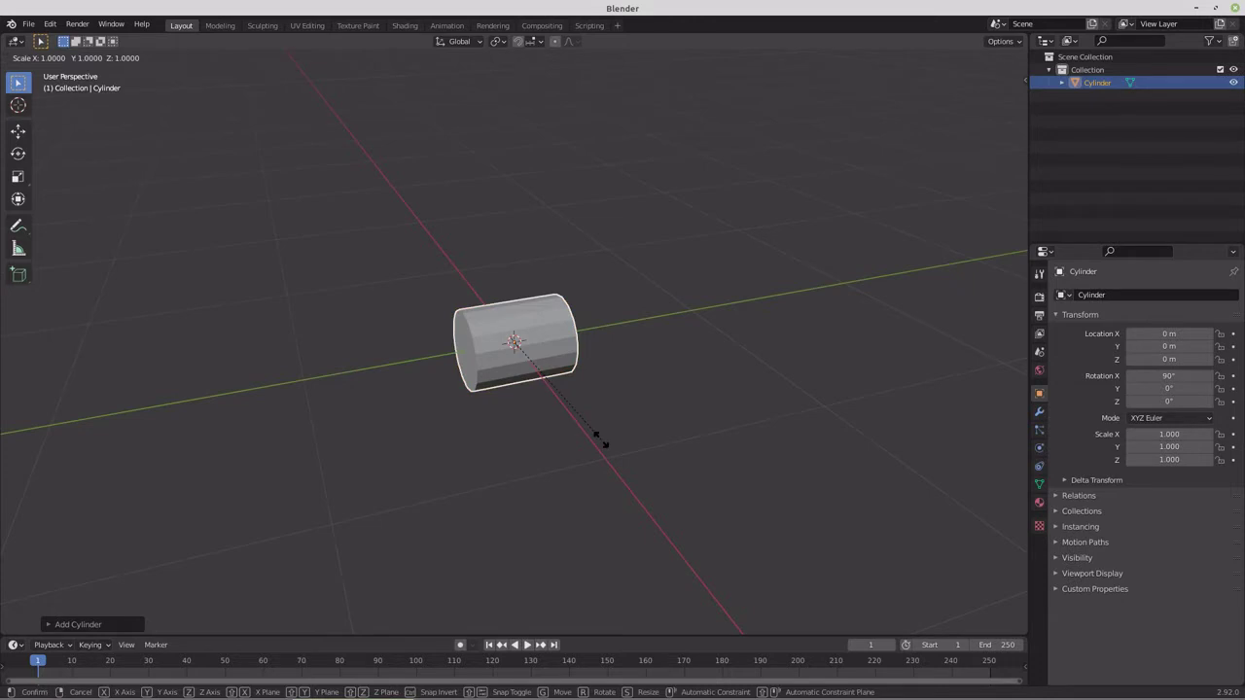
pyautogui.press('y')
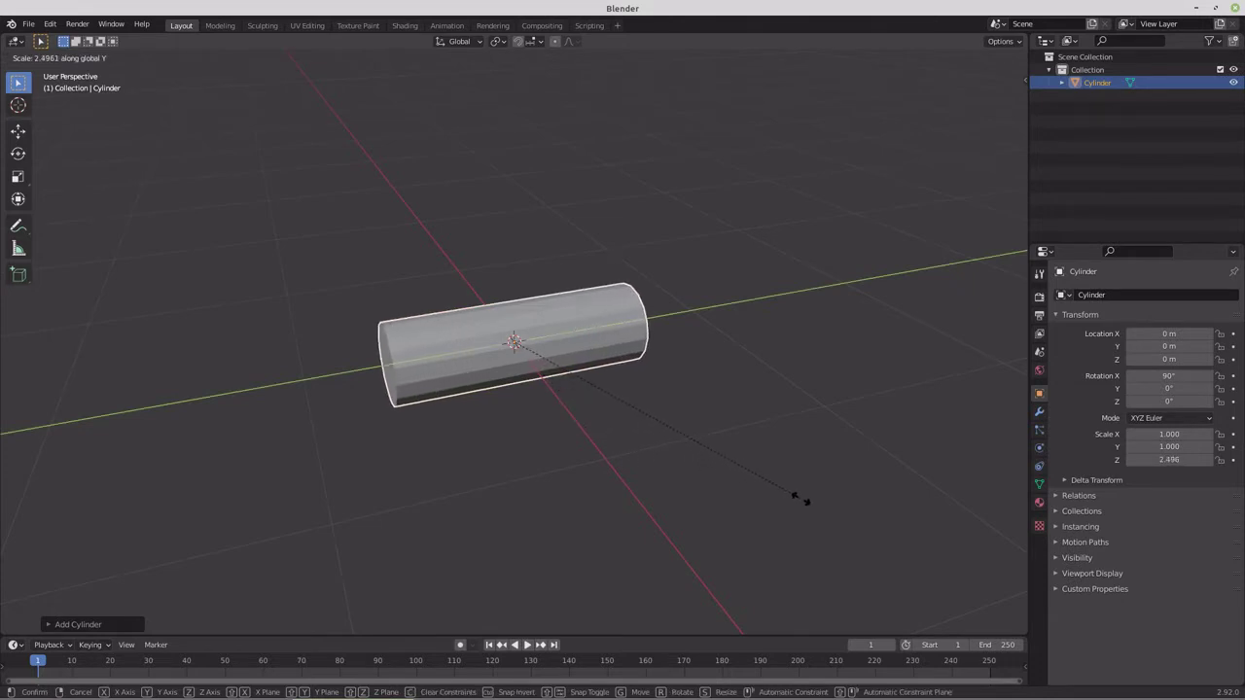
pyautogui.click(865, 537)
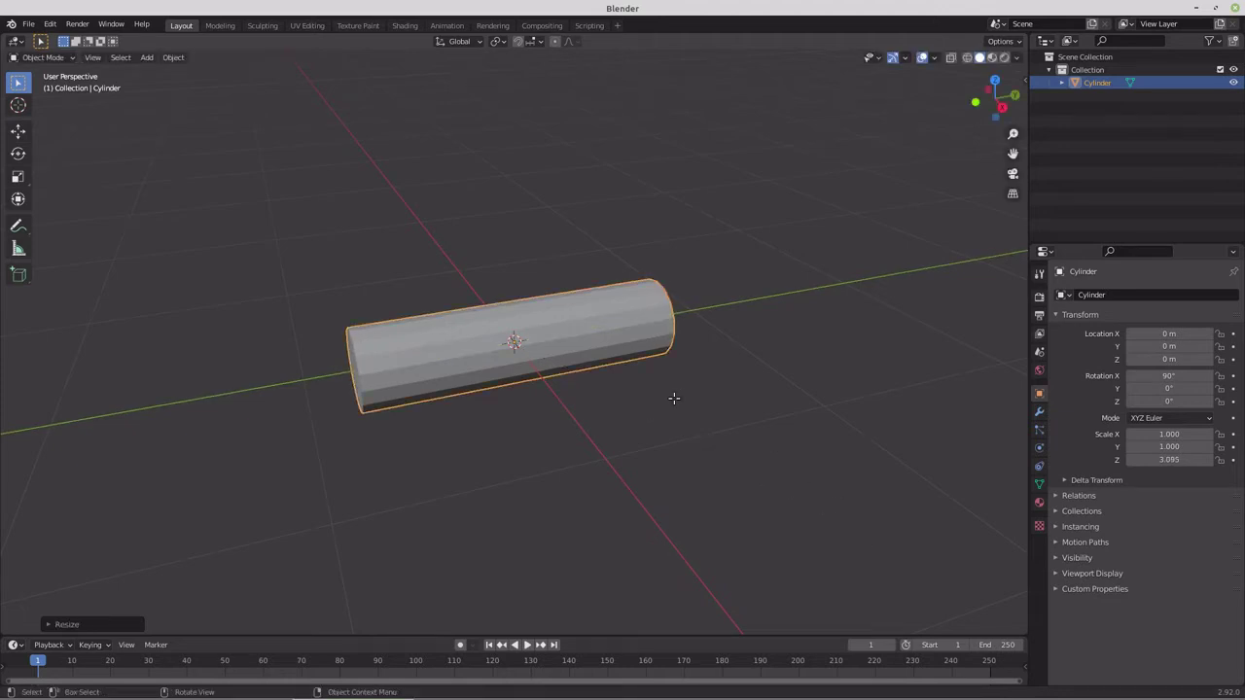
# - In Edit Mode with X-ray on, delete both end cap faces of the cylinder from the front view
pyautogui.press('Tab')
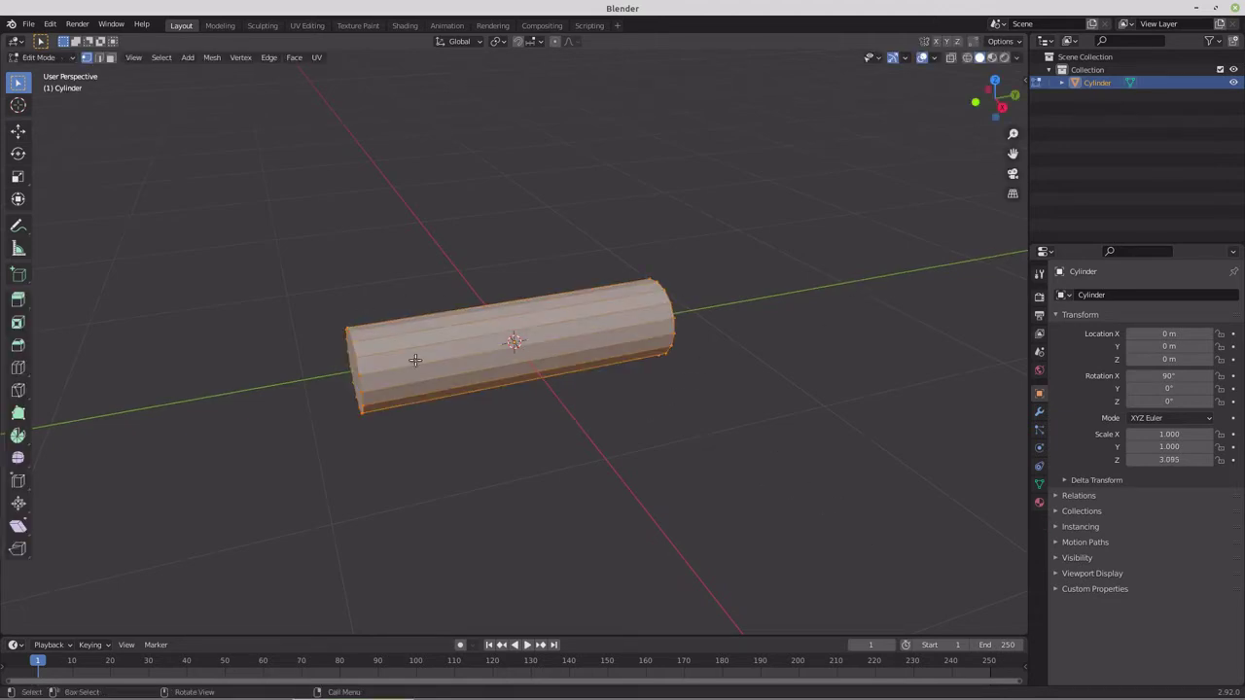
pyautogui.click(951, 59)
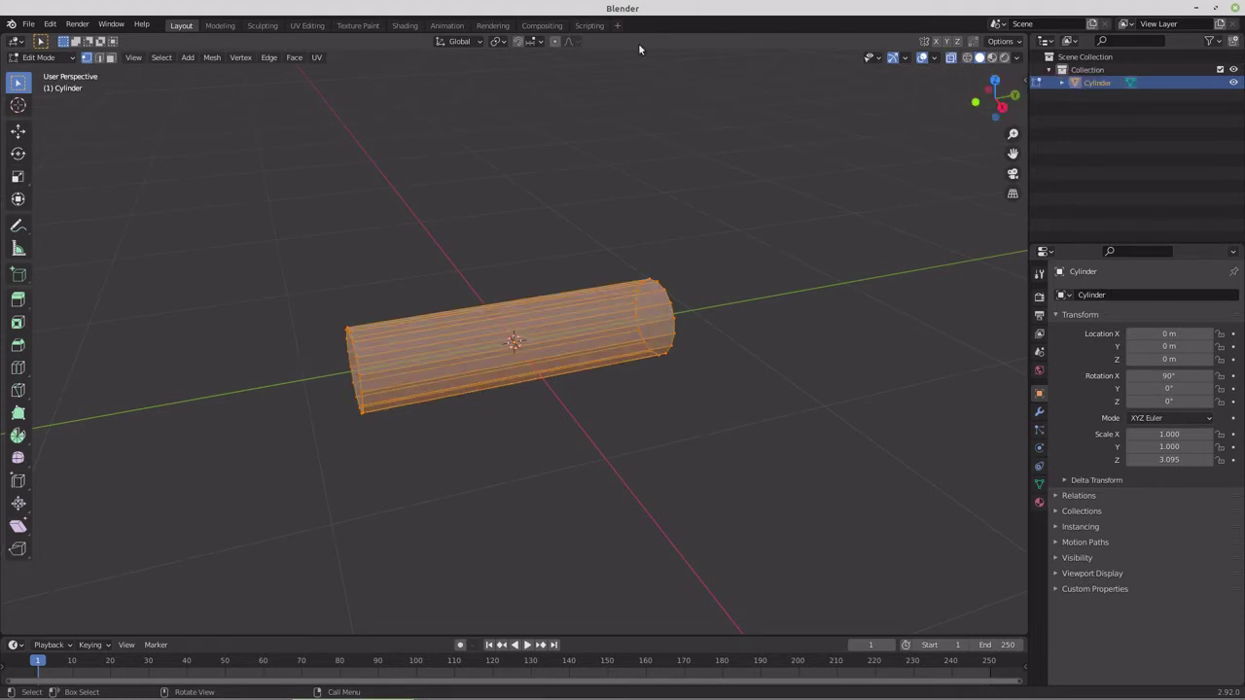
pyautogui.click(111, 58)
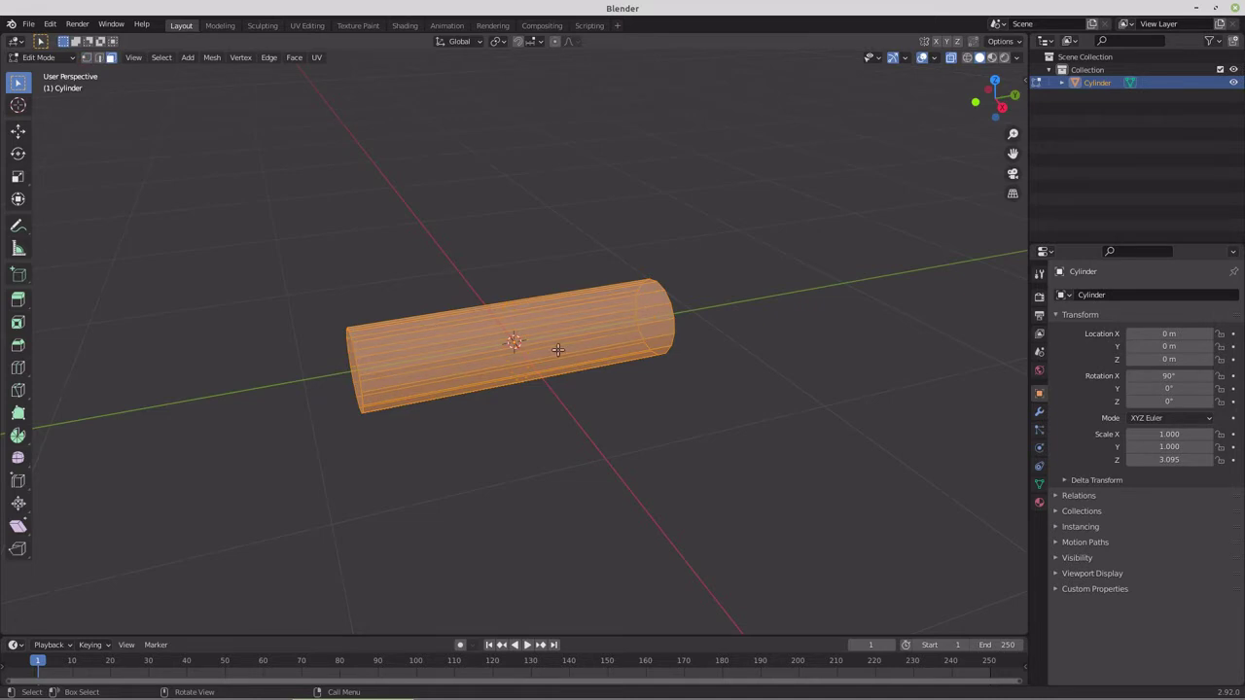
pyautogui.hotkey('alt', 'z')
pyautogui.press('KP_1')
pyautogui.click(623, 336)
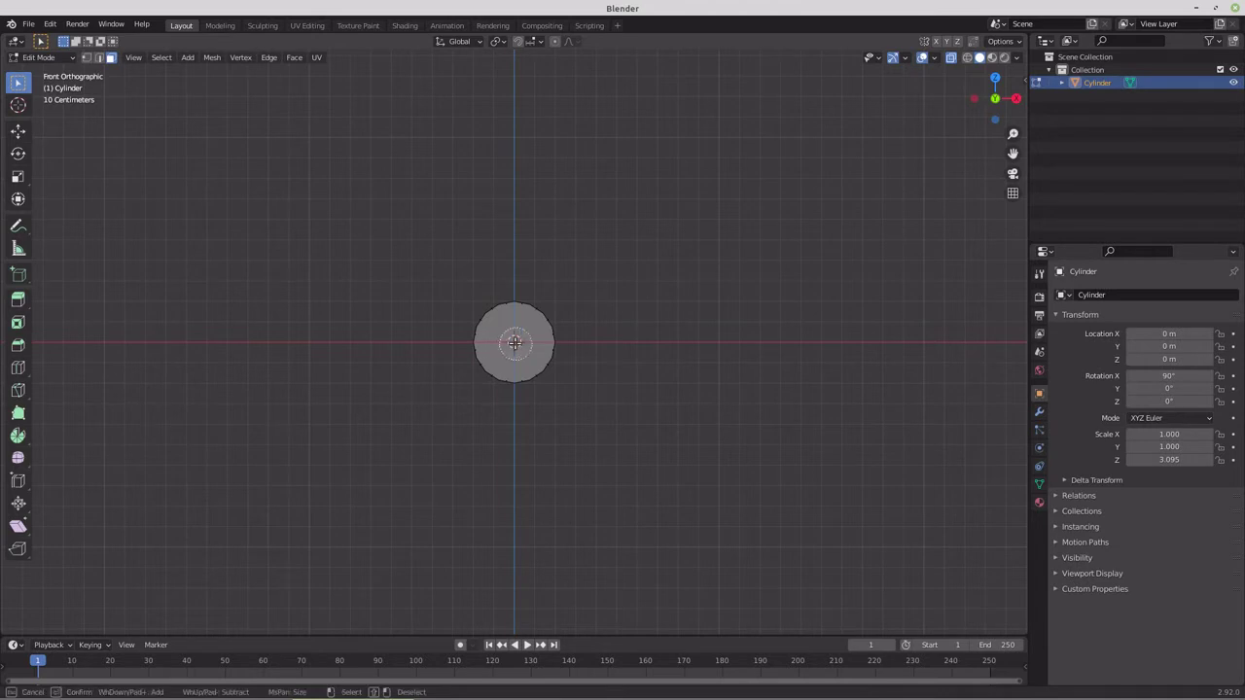
pyautogui.click(511, 341)
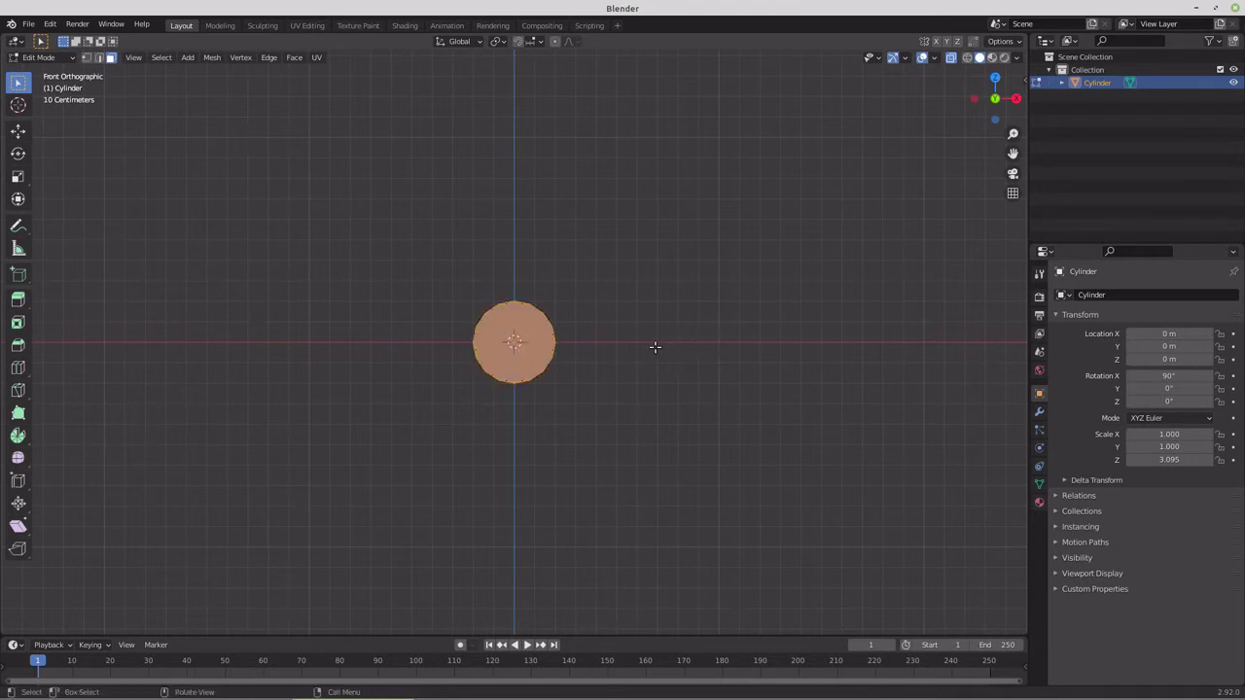
pyautogui.press('x')
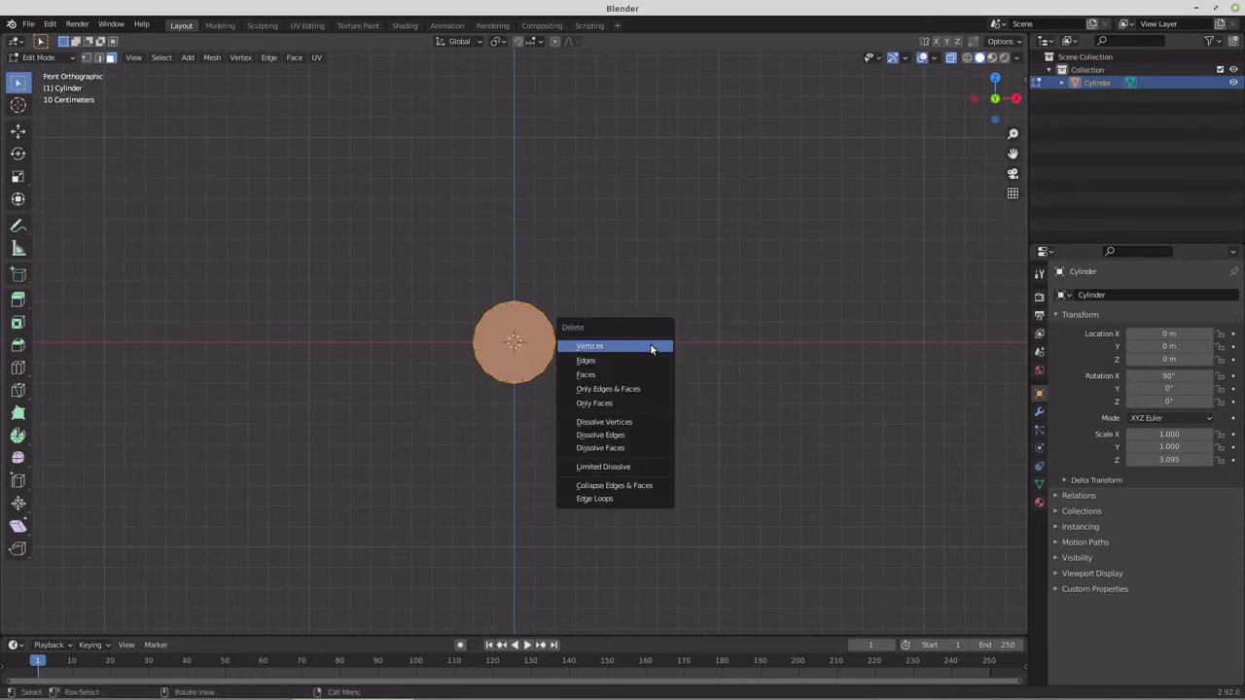
pyautogui.click(640, 373)
# - Delete the vertices on the positive X side of the open cylinder, keeping those on the centre line
pyautogui.scroll(4, 567, 361)
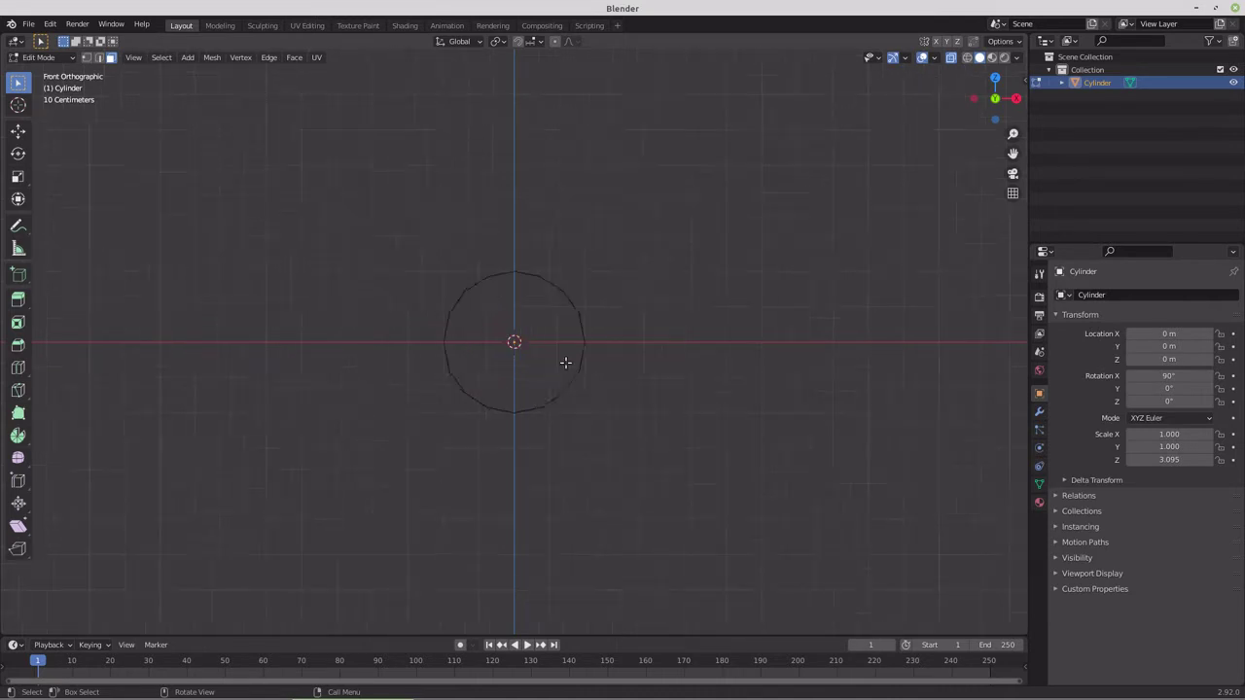
pyautogui.click(86, 57)
pyautogui.moveTo(529, 221); pyautogui.dragTo(626, 449)
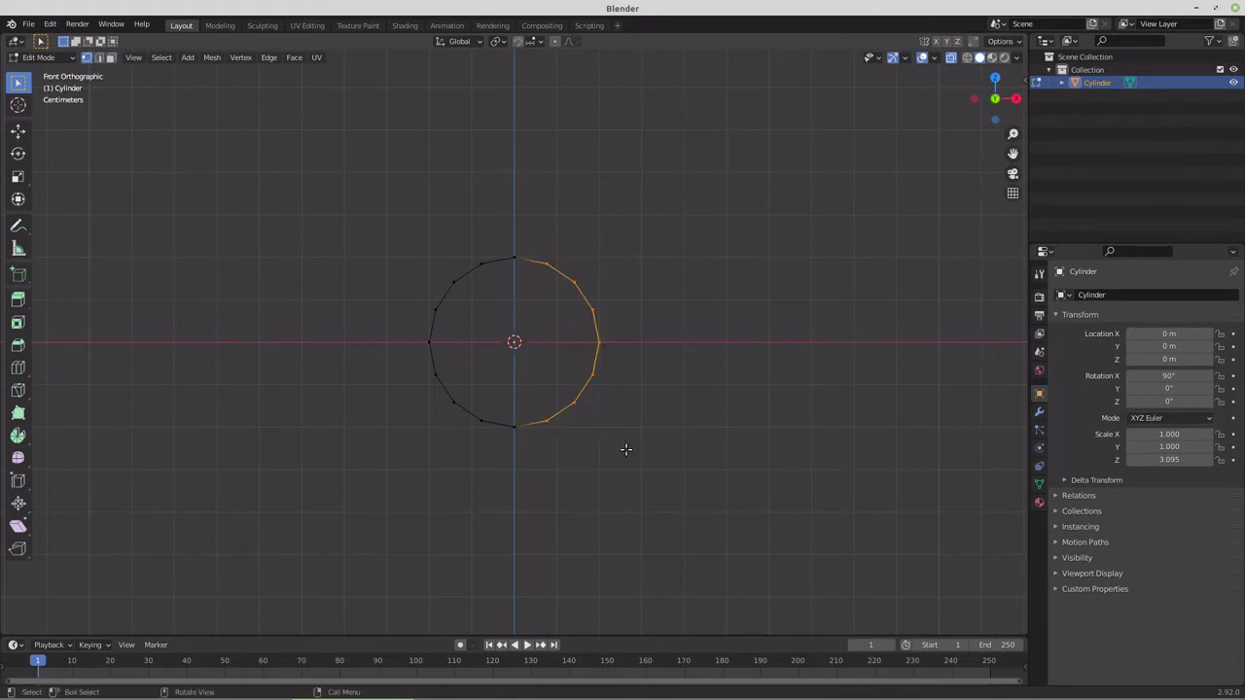
pyautogui.press('x')
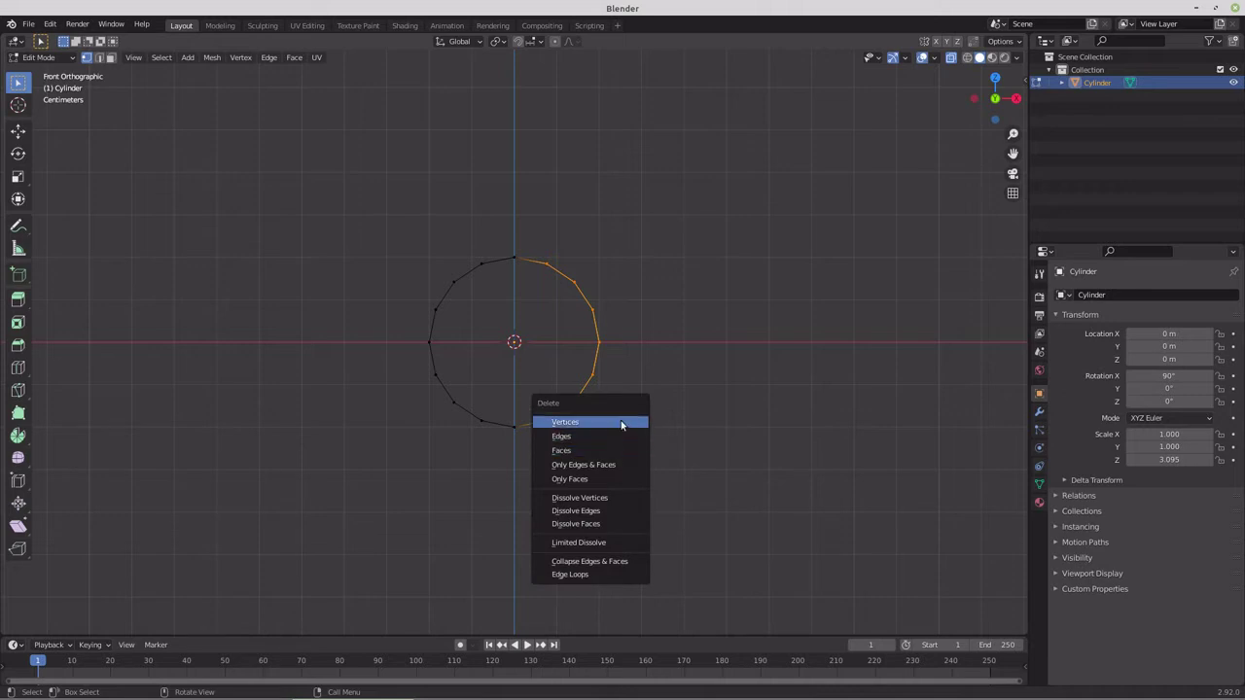
pyautogui.click(620, 420)
# - Select the whole remaining half cylinder in front view and move it -0.2 m along the X axis
pyautogui.moveTo(361, 316); pyautogui.dragTo(384, 318, button='middle')
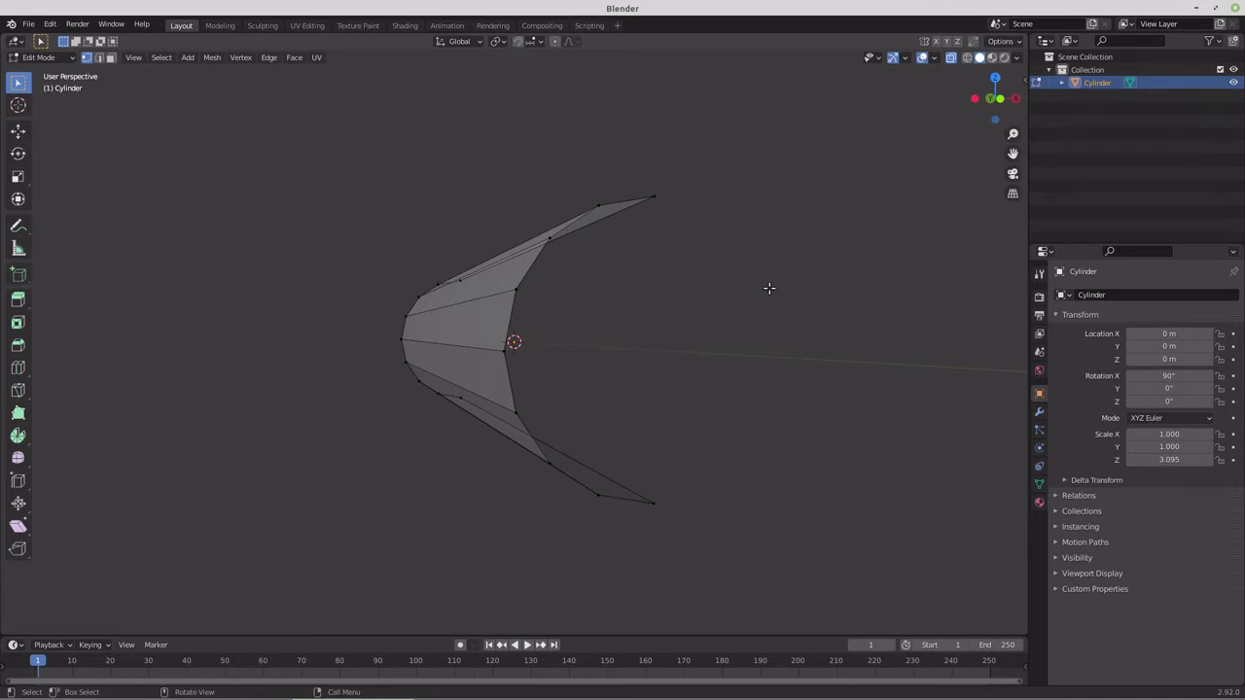
pyautogui.press('KP_1')
pyautogui.moveTo(376, 201); pyautogui.dragTo(638, 472)
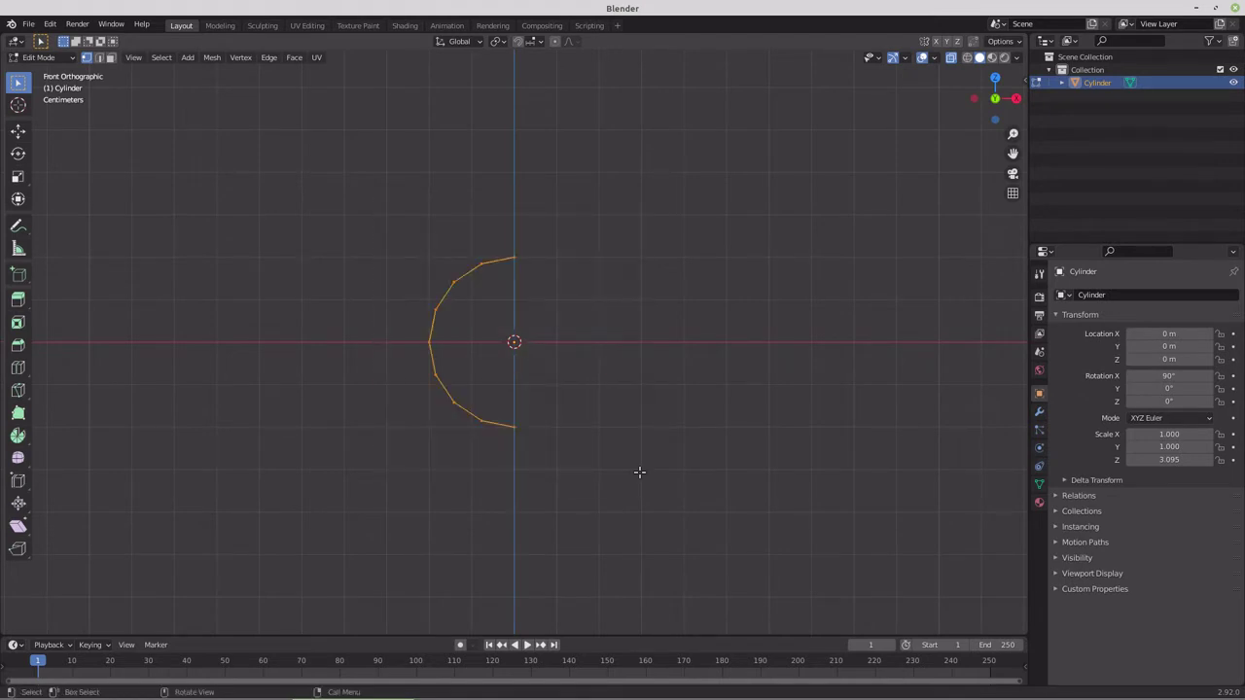
pyautogui.press('g')
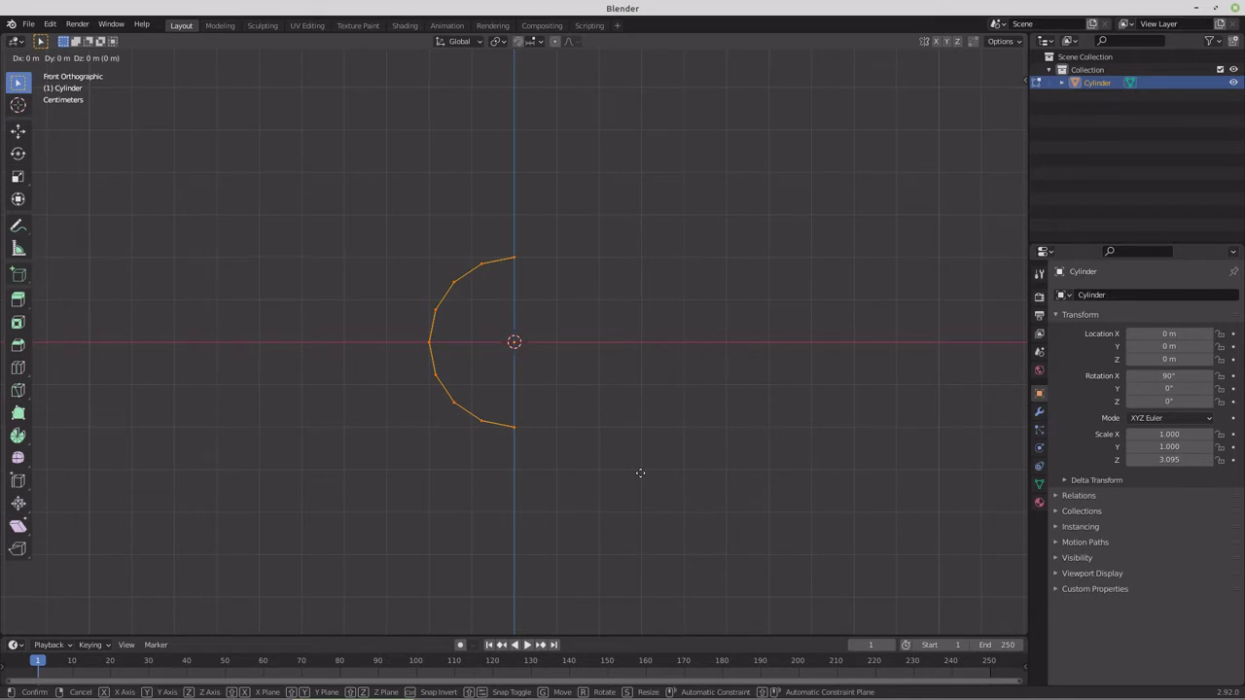
pyautogui.press('x')
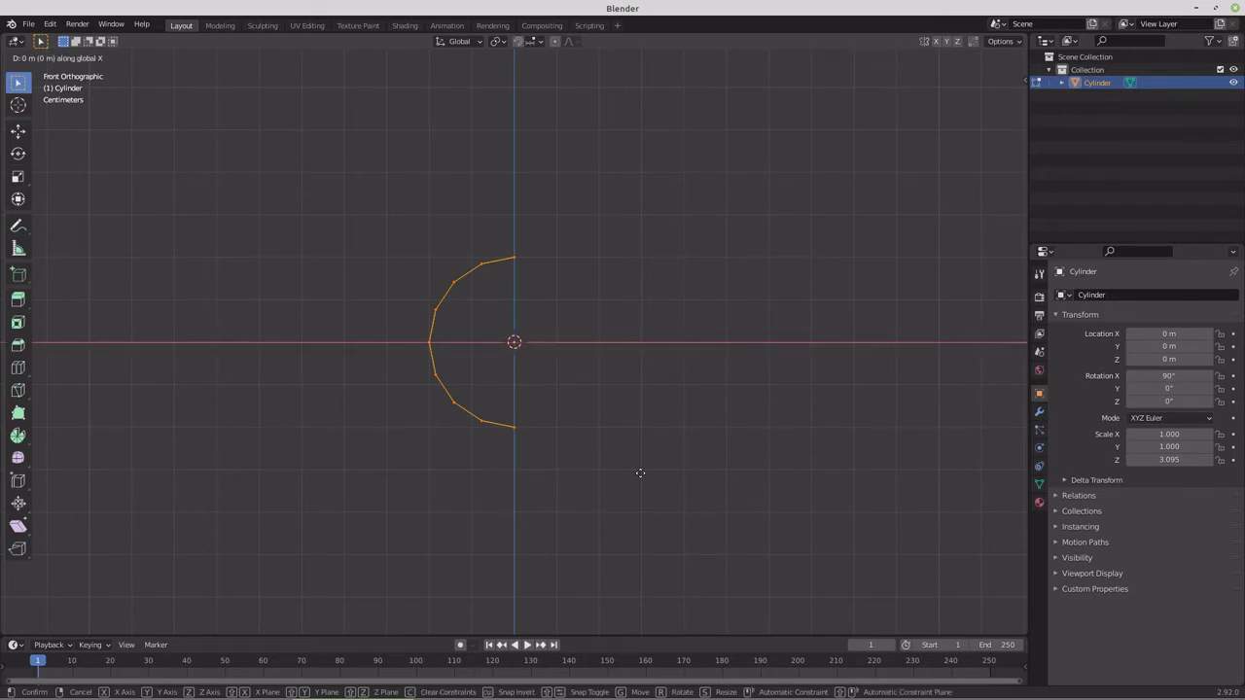
pyautogui.write('-.2')
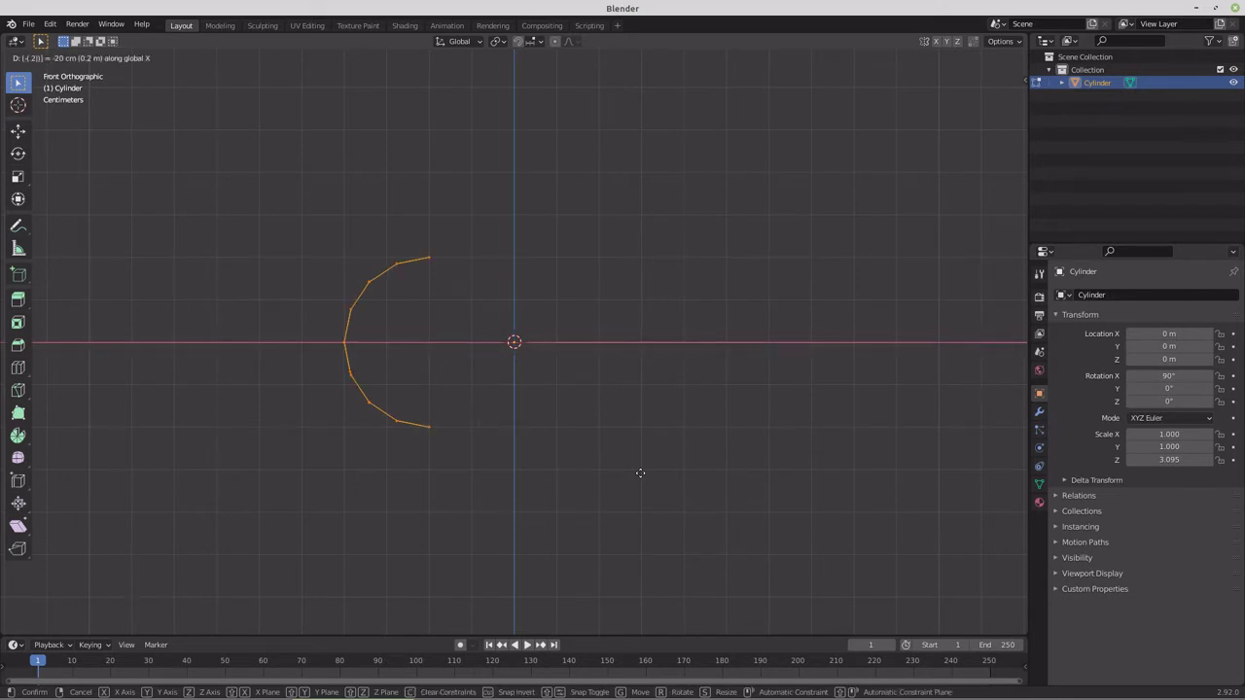
pyautogui.press('Return')
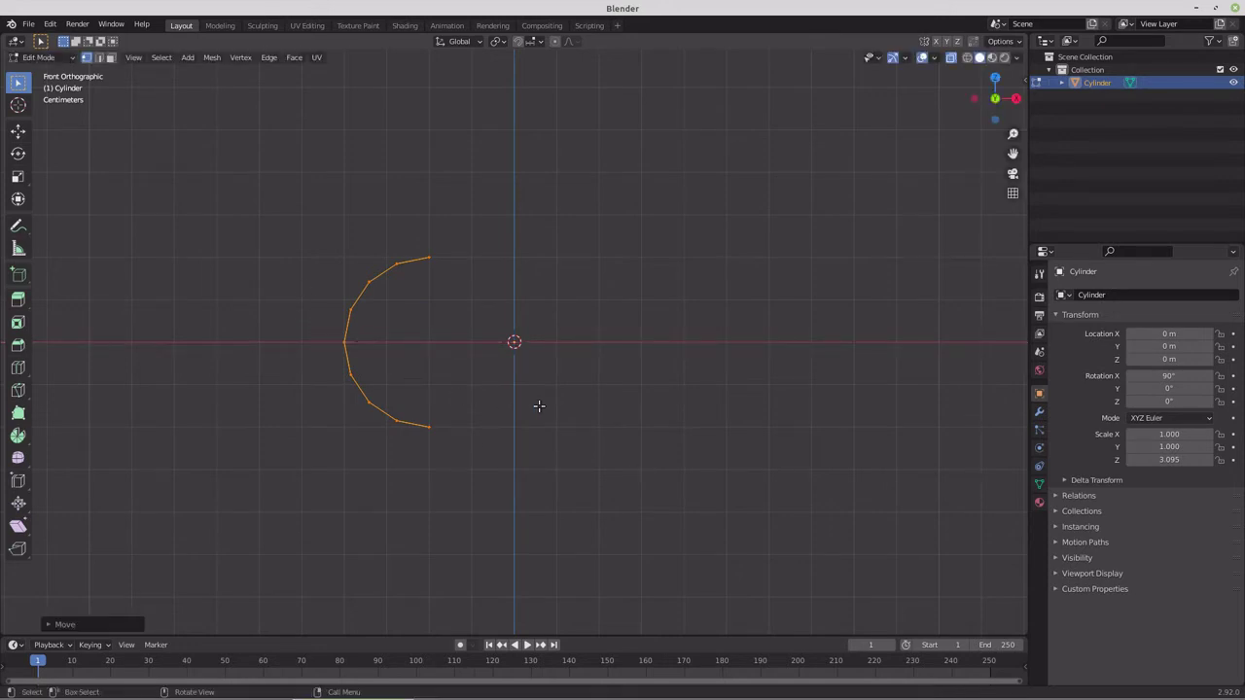
# - Extrude the half cylinder by -0.6 m along its normal, towards the positive X side
pyautogui.press('x')
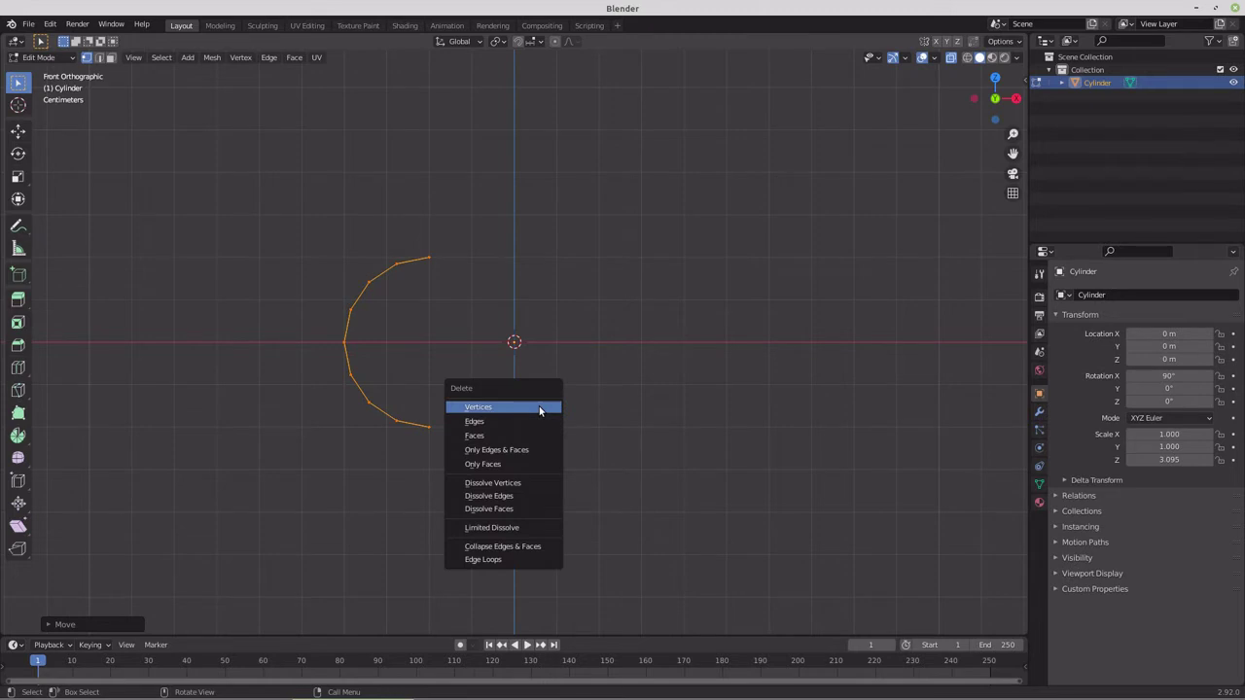
pyautogui.press('e')
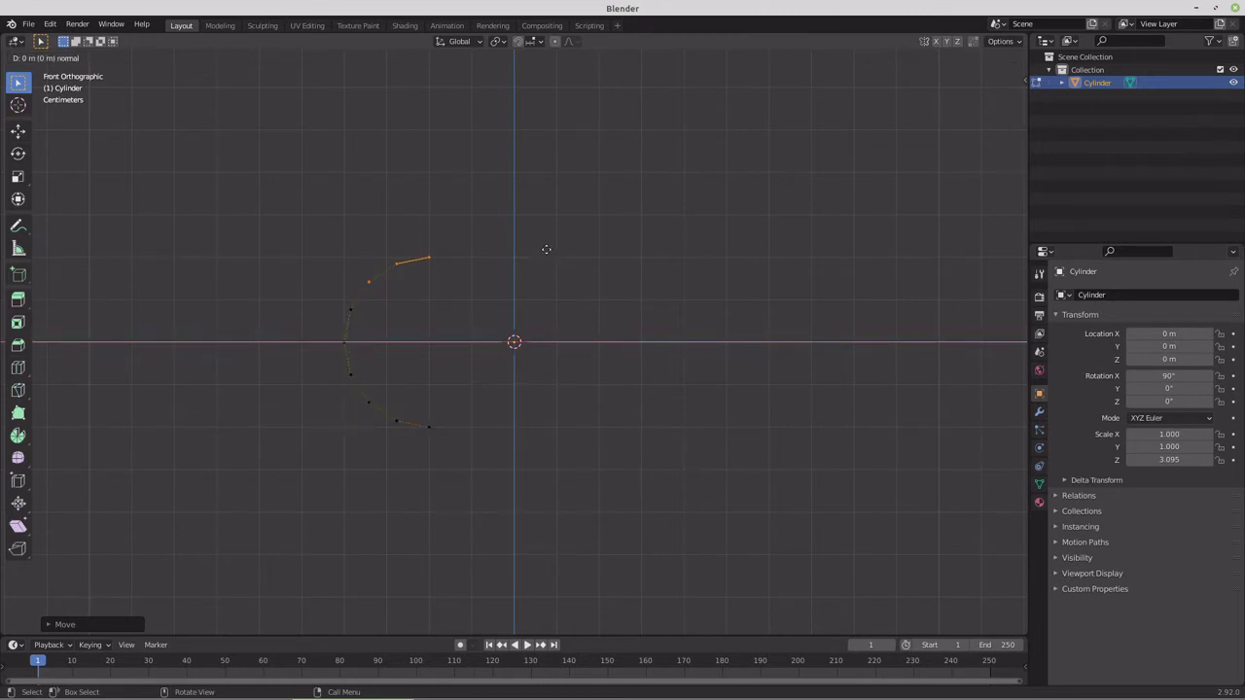
pyautogui.write('.4')
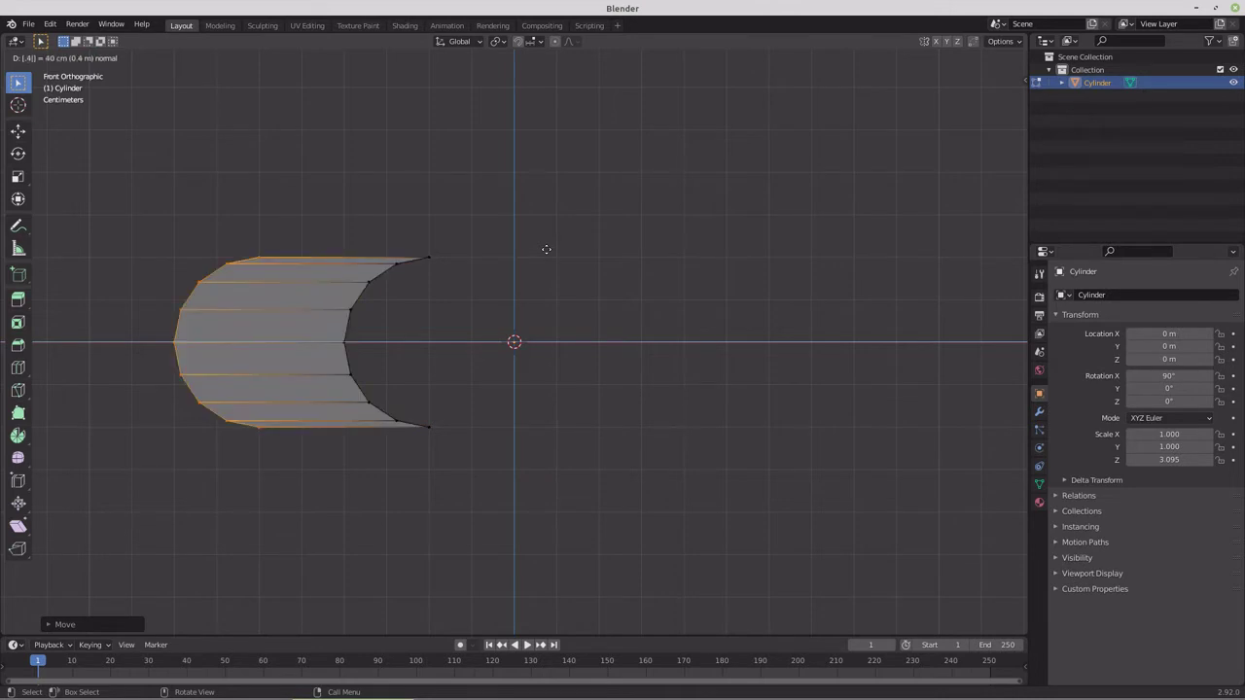
pyautogui.press('BackSpace')
pyautogui.press('BackSpace')
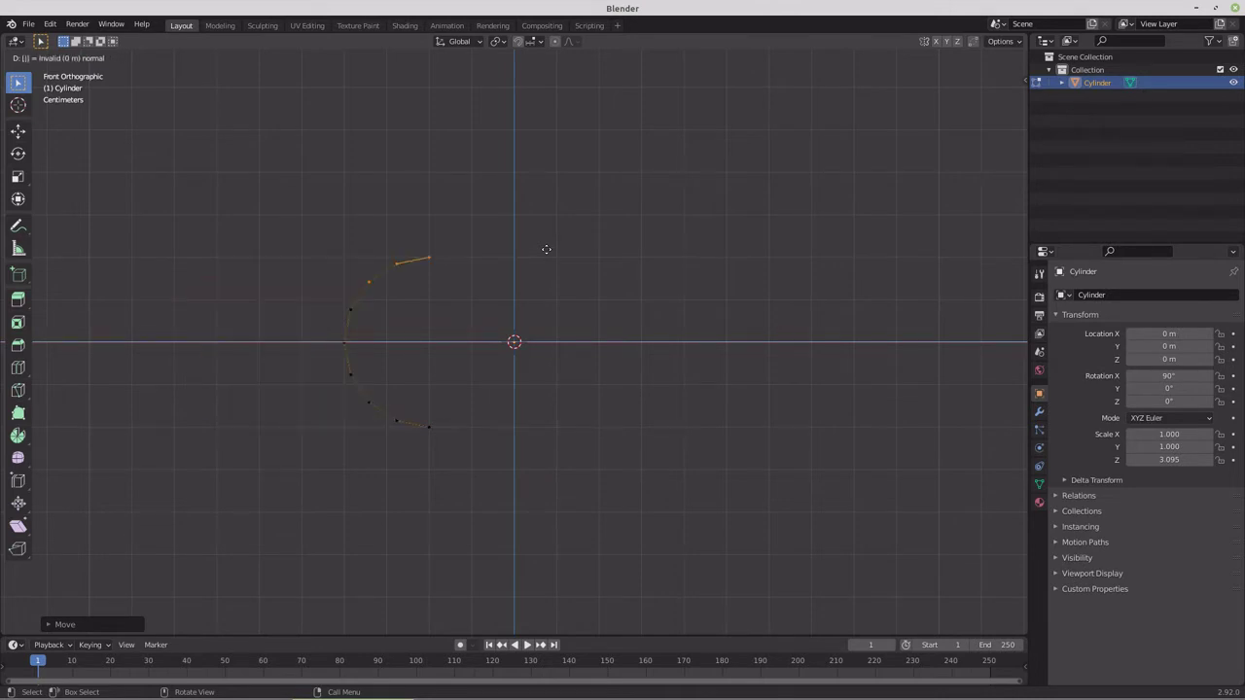
pyautogui.press('BackSpace')
pyautogui.write('-.4')
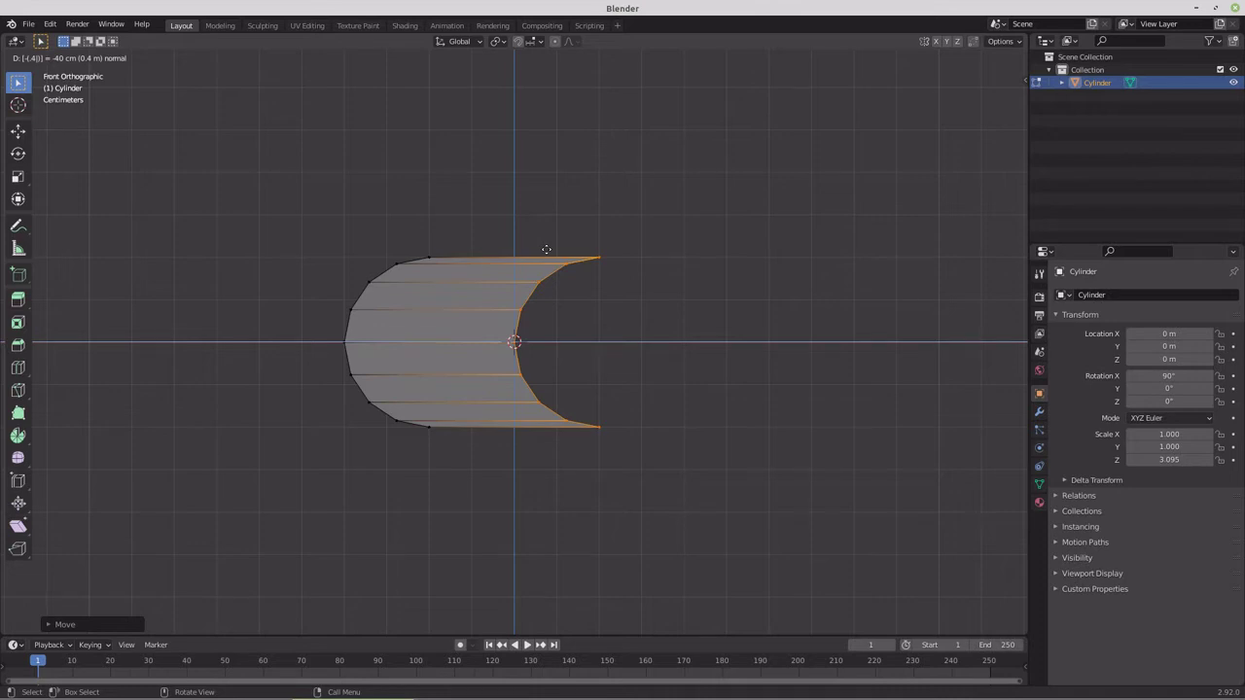
pyautogui.press('BackSpace')
pyautogui.write('6')
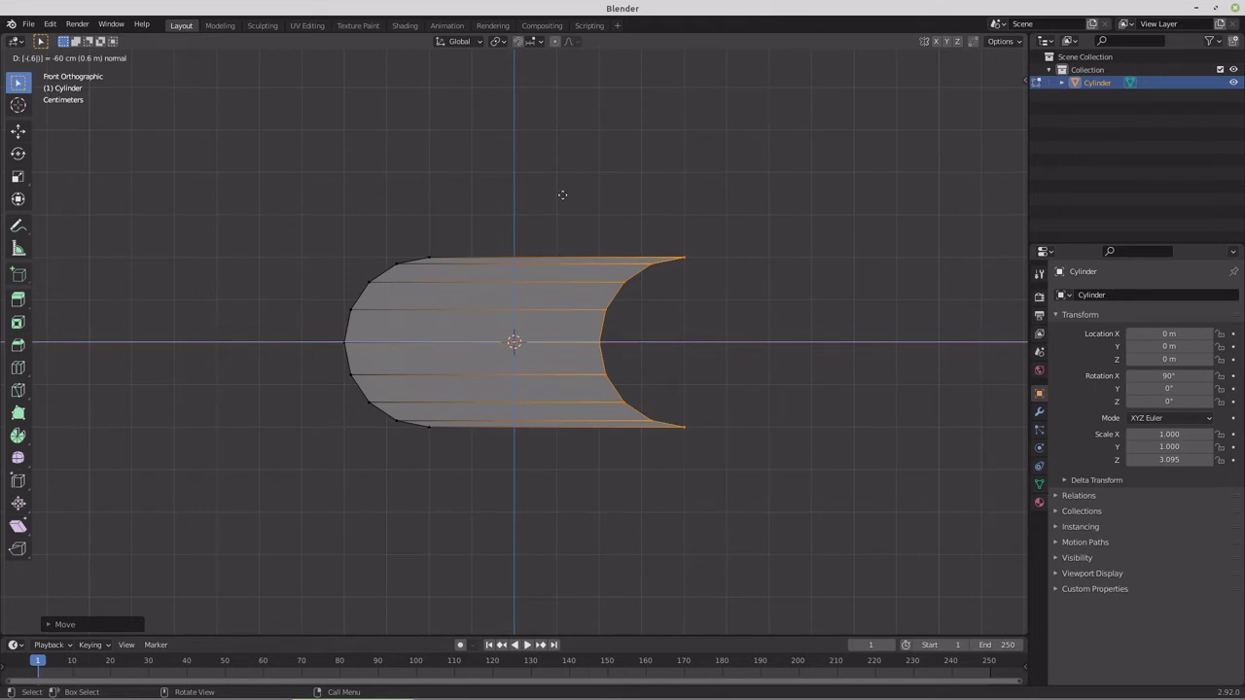
pyautogui.press('Return')
# - Turn off X-ray, select all faces in face selection mode, and recalculate the normals to the outside
pyautogui.moveTo(556, 299); pyautogui.dragTo(529, 255, button='middle')
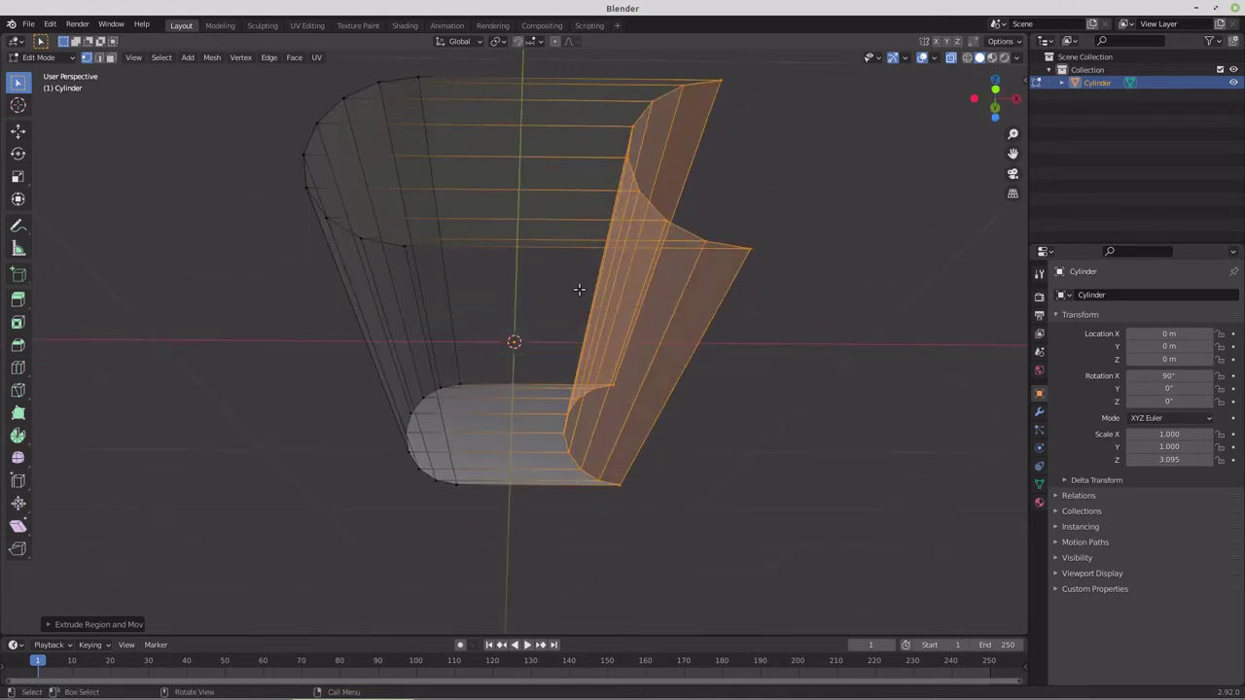
pyautogui.press('KP_7')
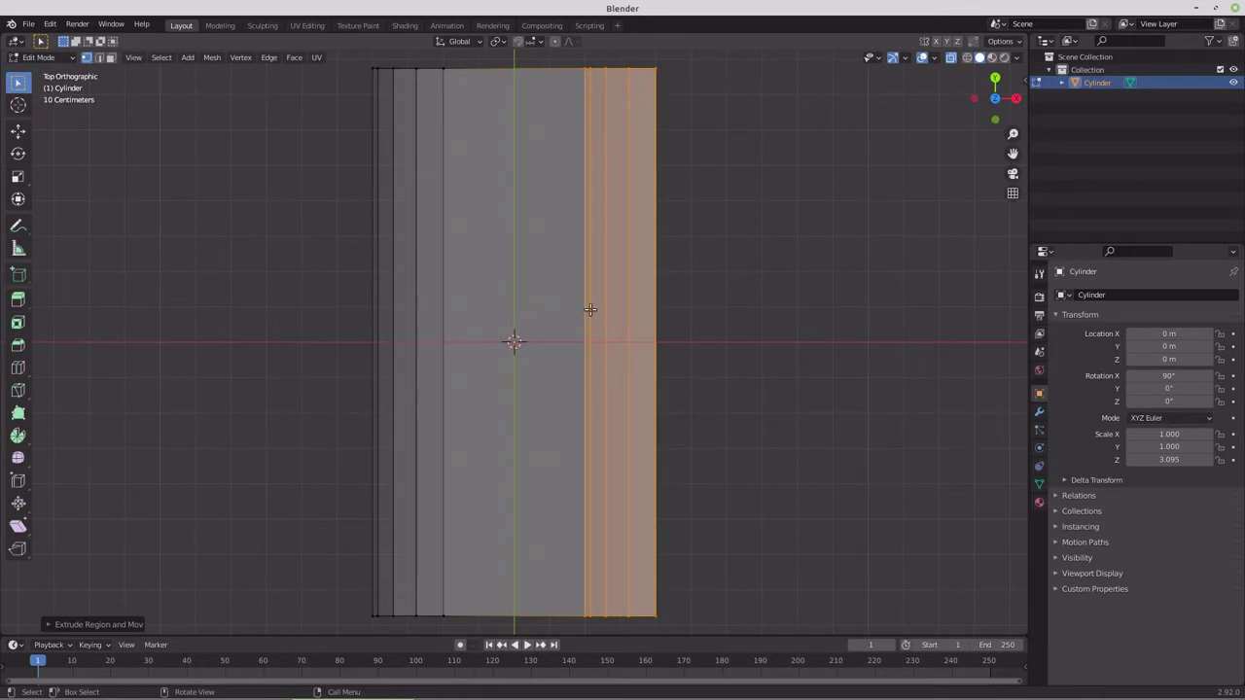
pyautogui.click(950, 58)
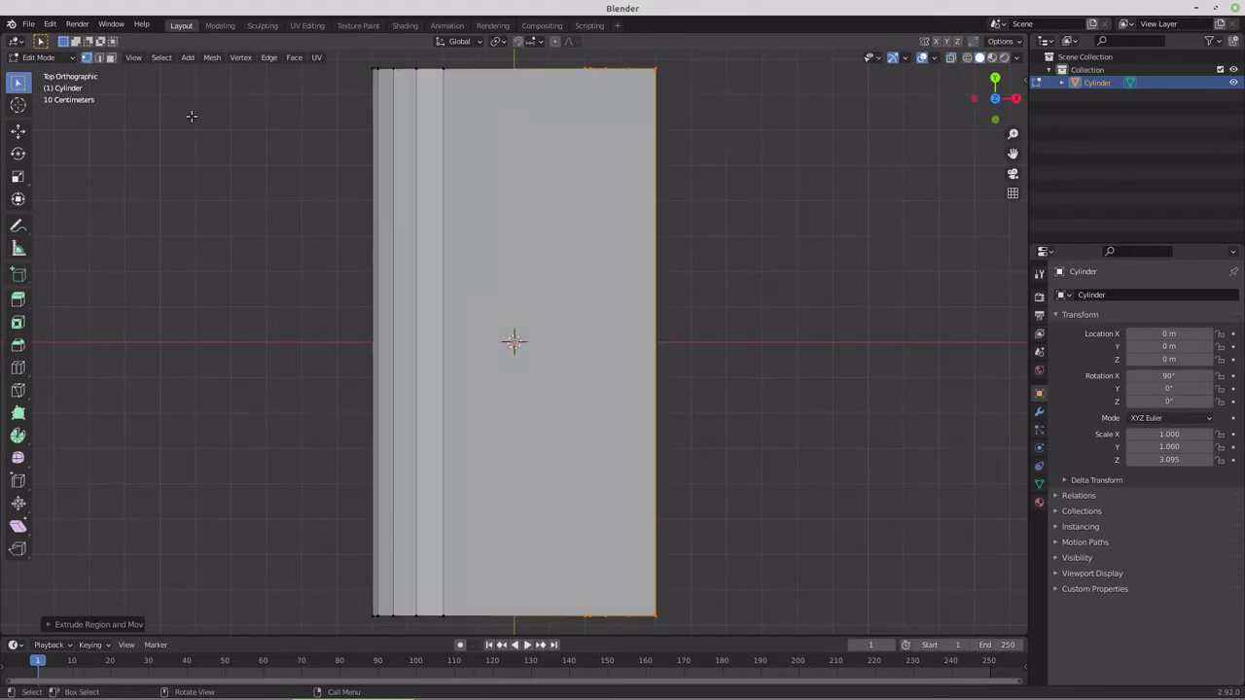
pyautogui.click(111, 58)
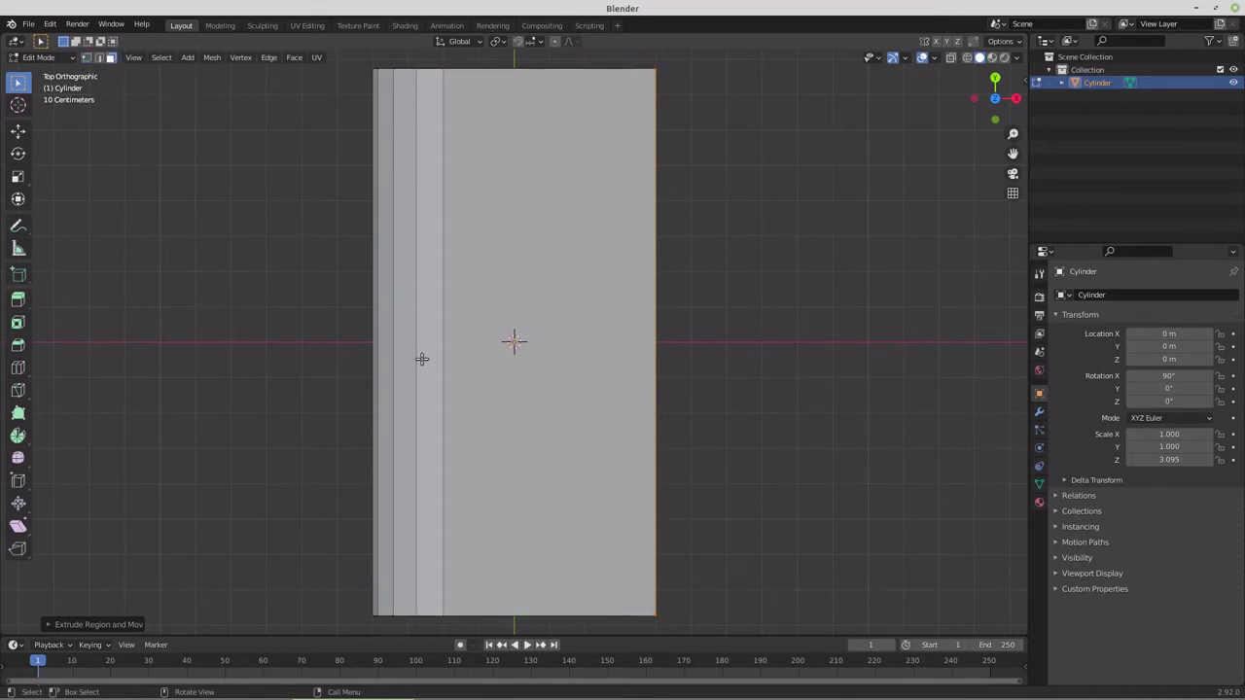
pyautogui.press('a')
pyautogui.click(211, 57)
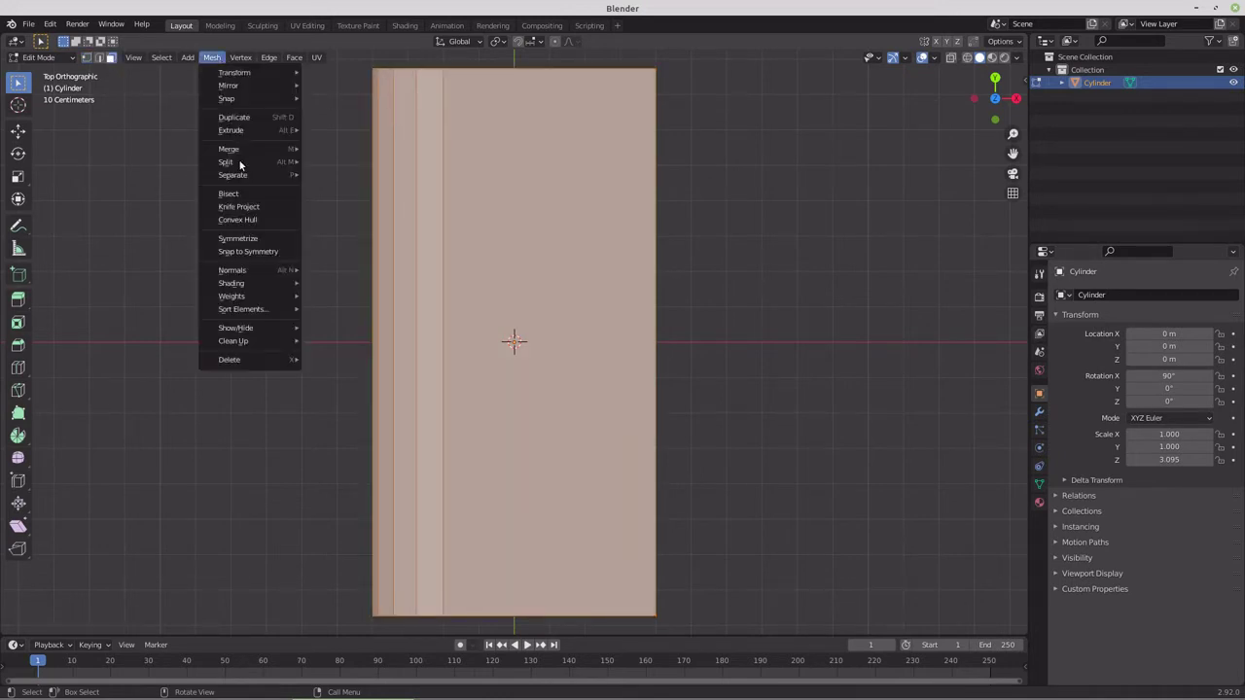
pyautogui.moveTo(245, 270)
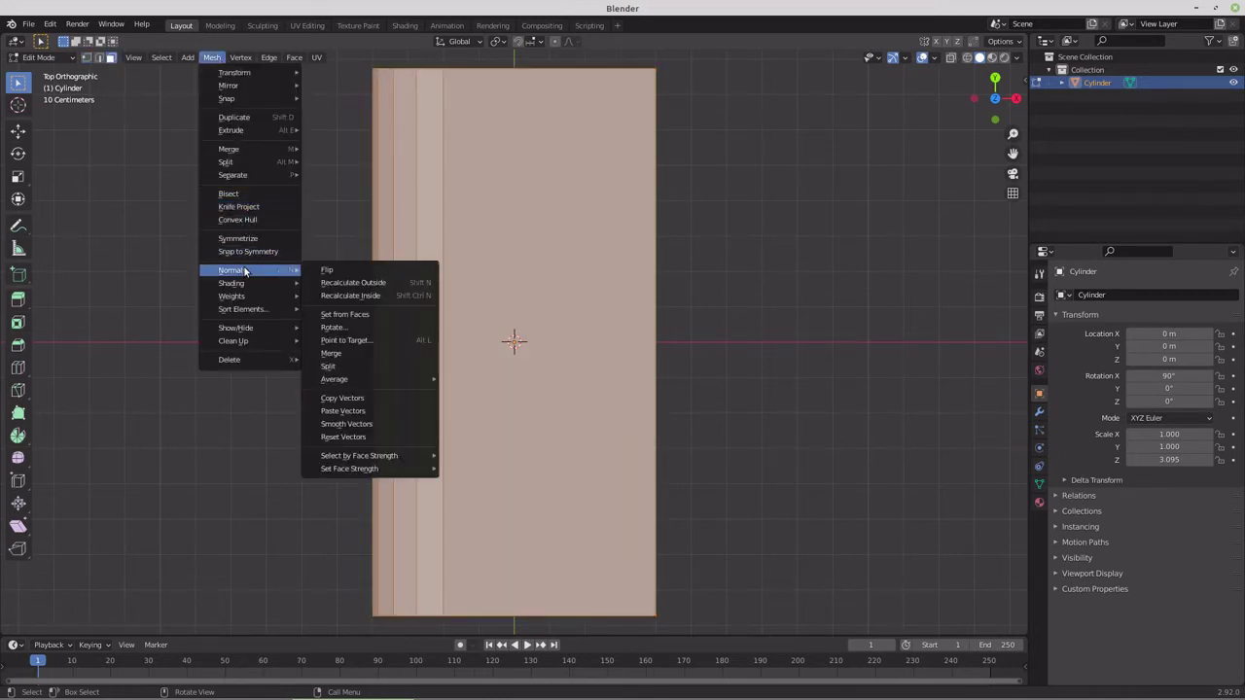
pyautogui.click(361, 282)
# - Inset the large flat bottom face slightly and extrude the inset face a short distance outward to form a raised pad
pyautogui.moveTo(606, 450); pyautogui.dragTo(584, 282, button='middle')
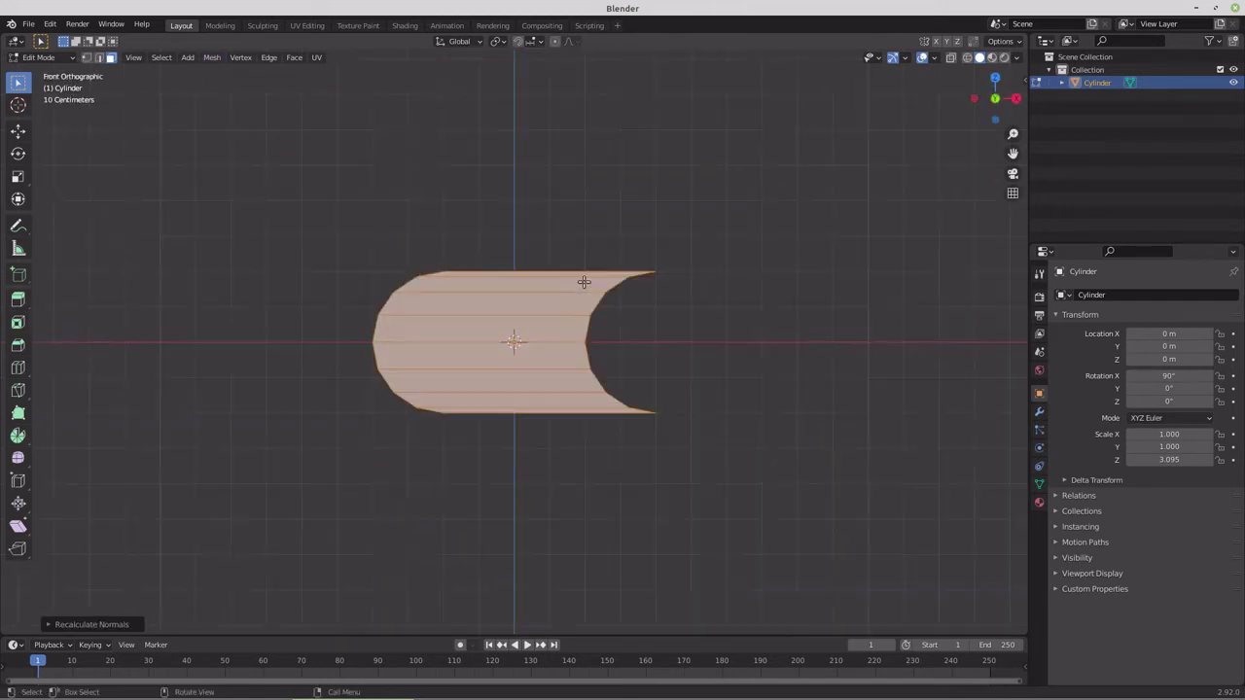
pyautogui.moveTo(558, 363); pyautogui.dragTo(526, 352, button='middle')
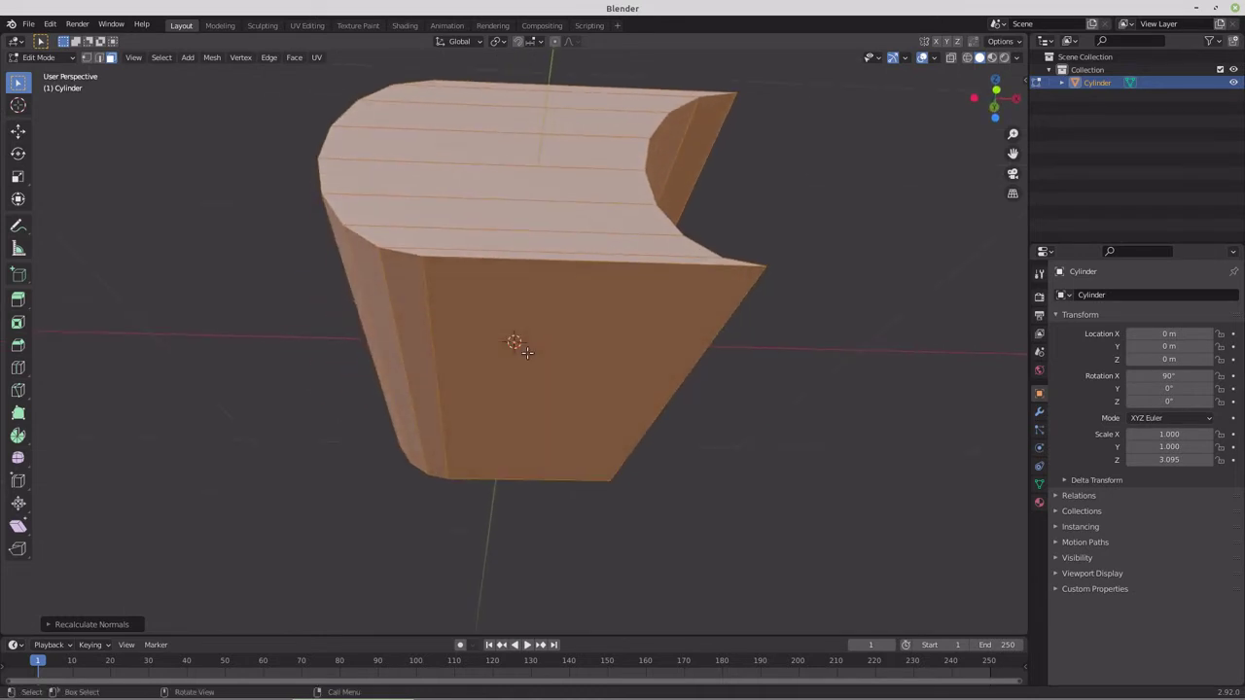
pyautogui.click(526, 352)
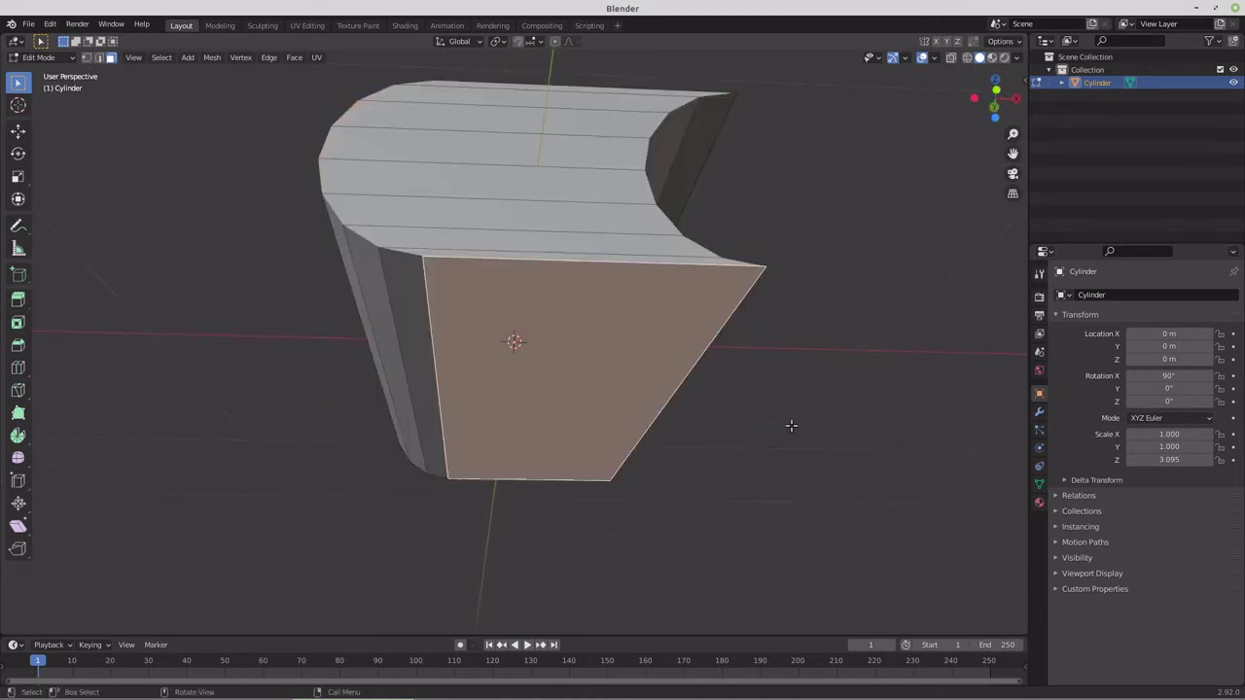
pyautogui.press('i')
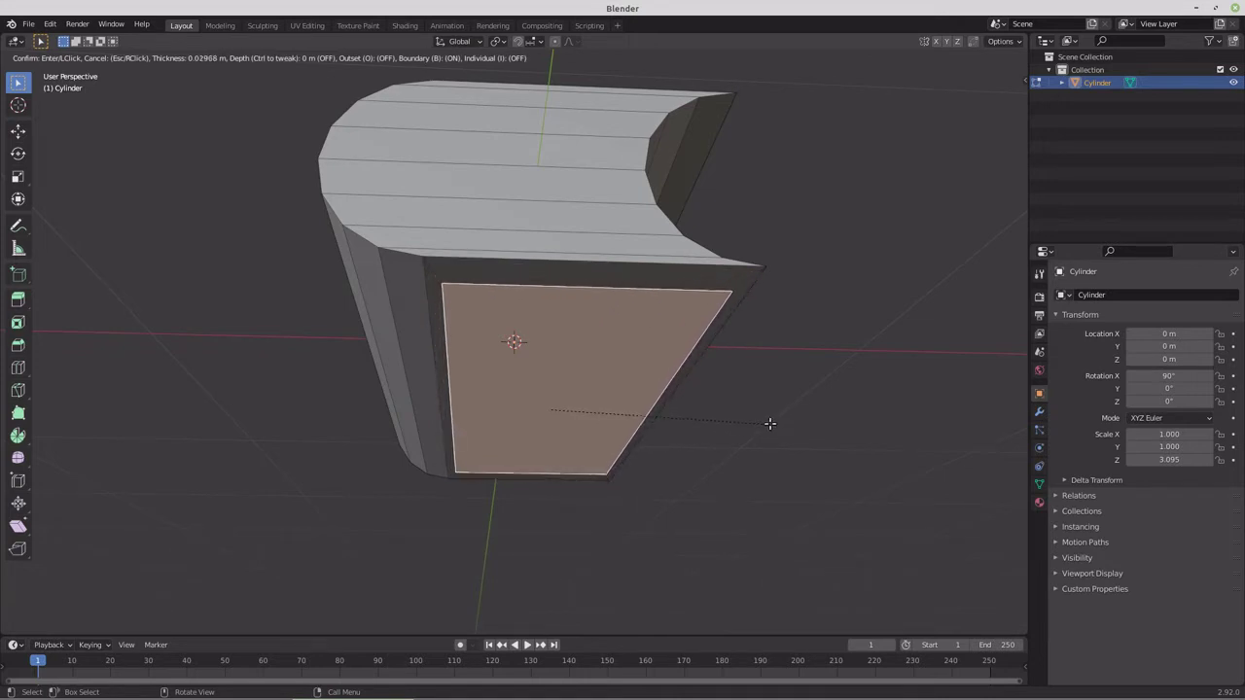
pyautogui.click(761, 424)
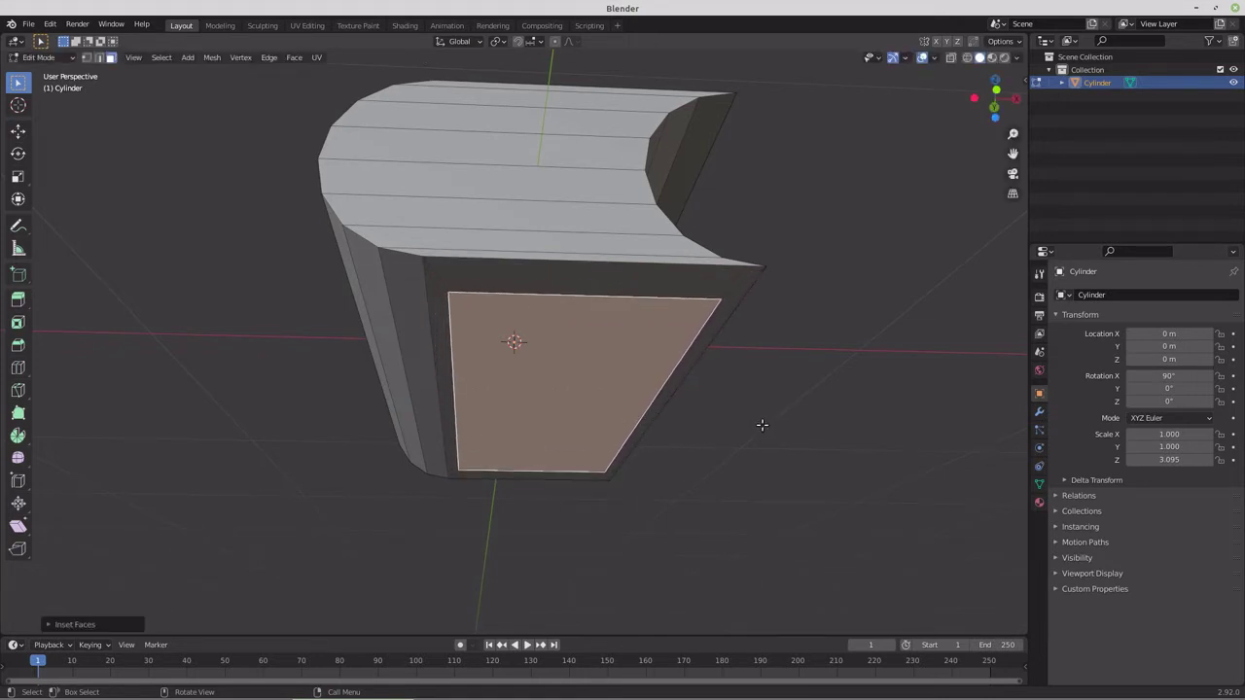
pyautogui.press('e')
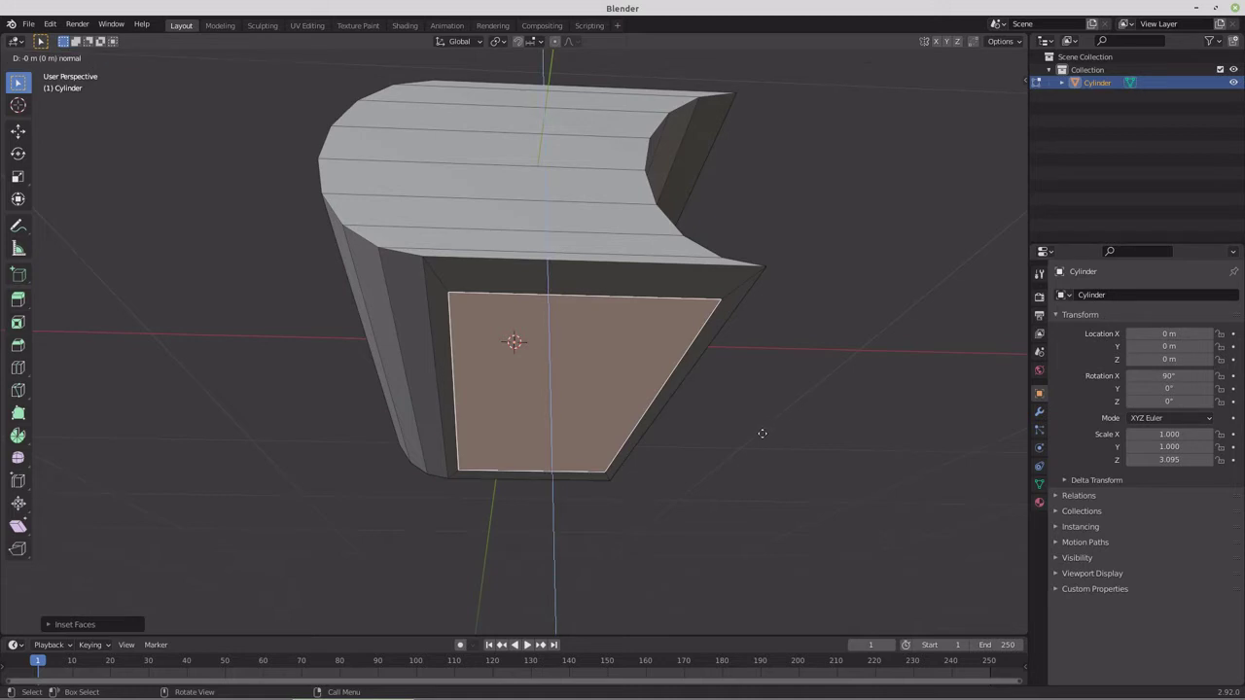
pyautogui.click(760, 438)
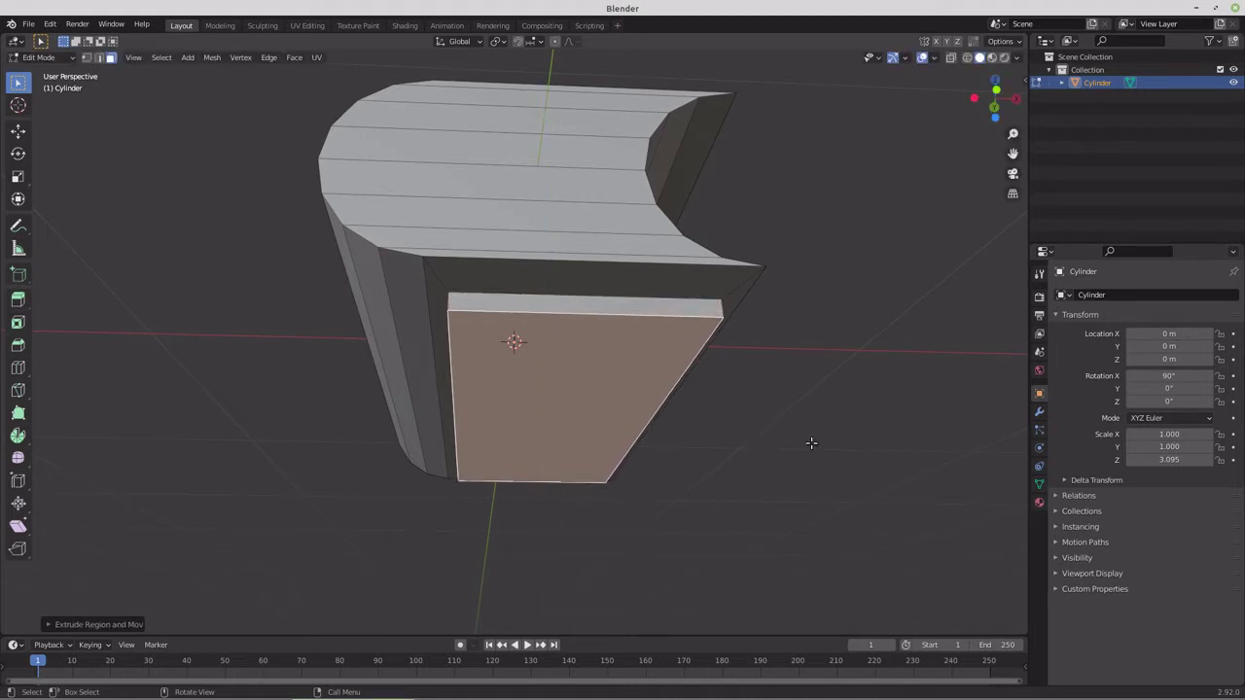
# - Give the tread the existing material "Material" with a near-black base color, and show the viewport in Material Preview
pyautogui.click(1039, 501)
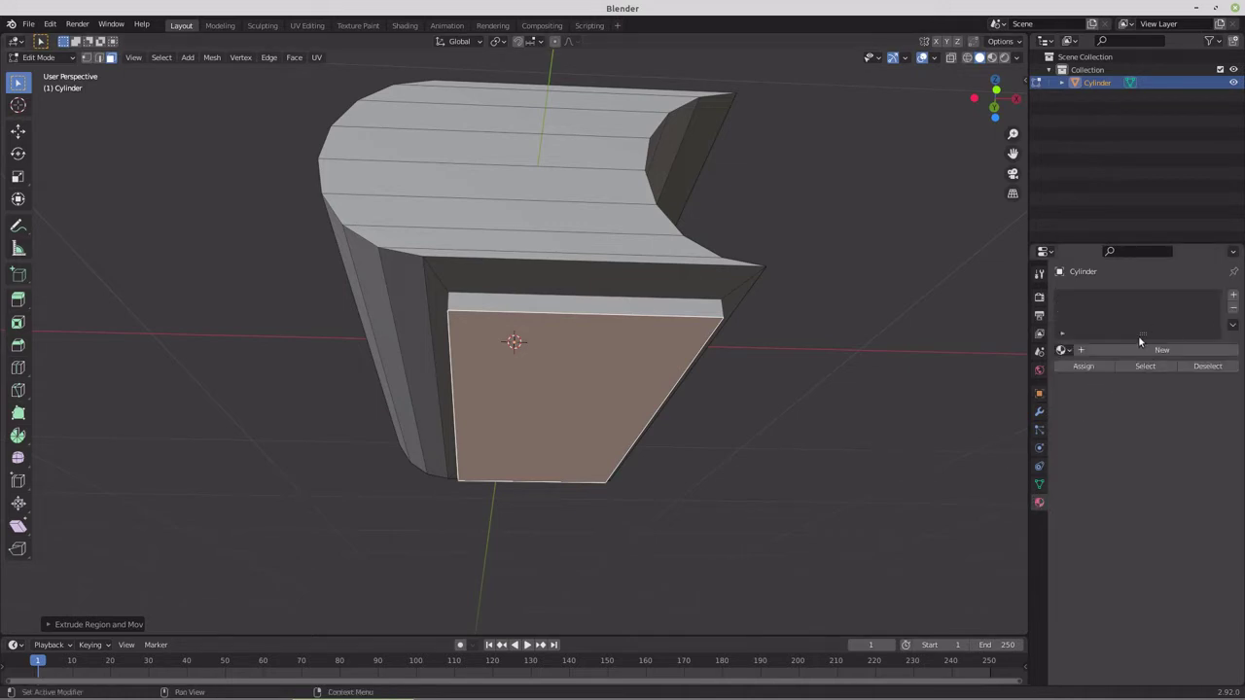
pyautogui.click(1231, 297)
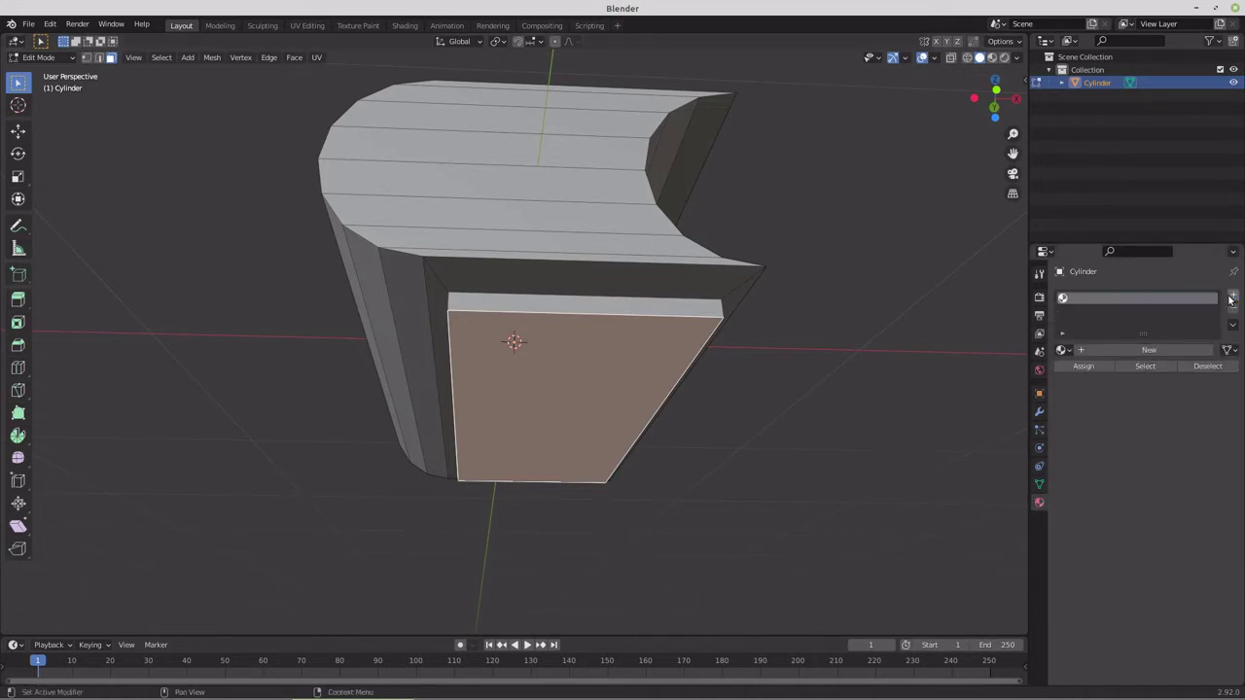
pyautogui.click(1063, 349)
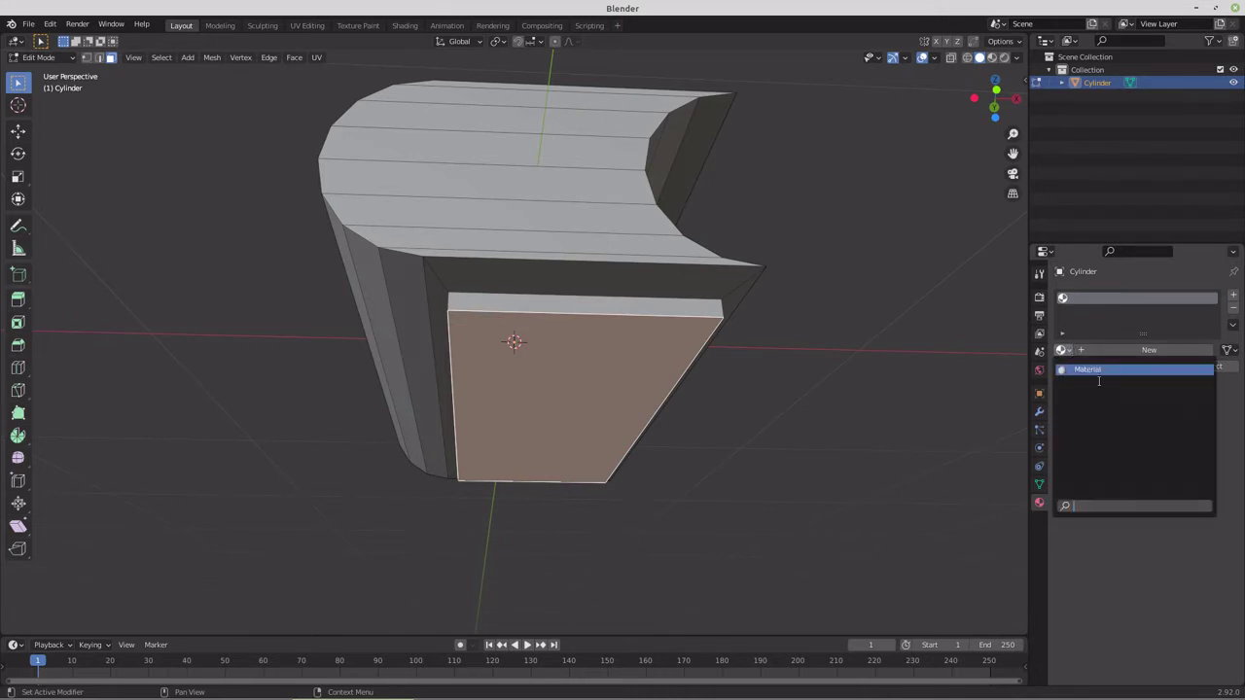
pyautogui.click(1094, 369)
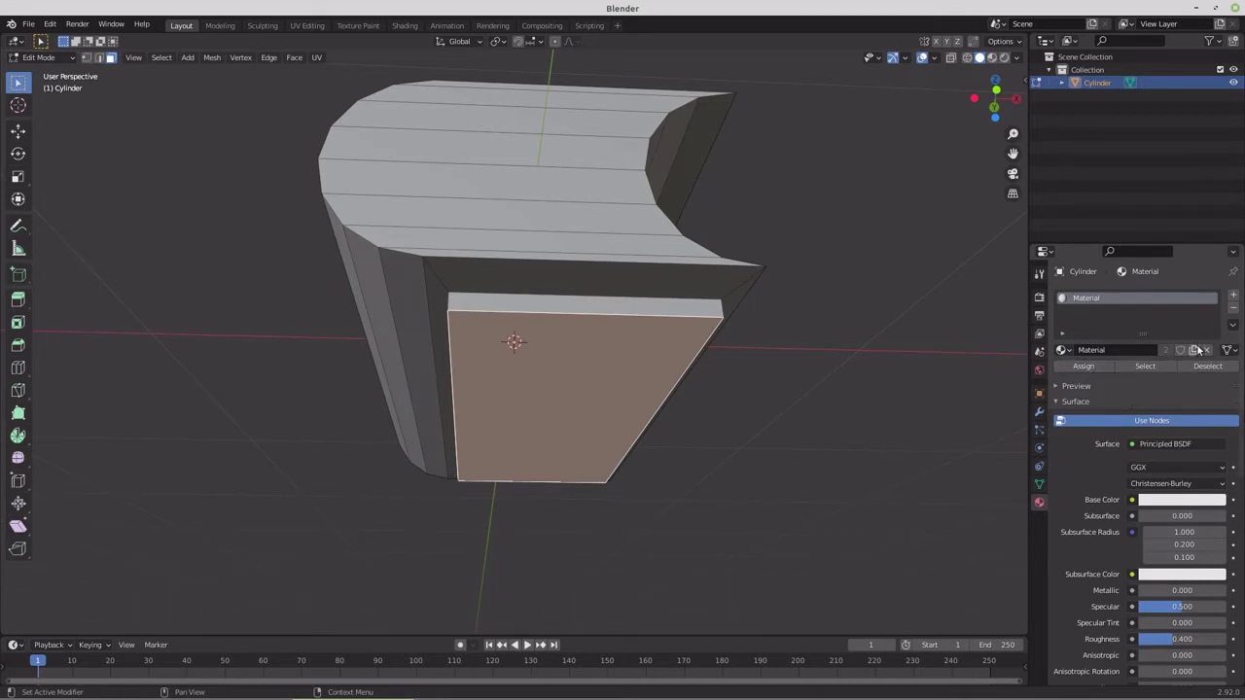
pyautogui.click(1190, 500)
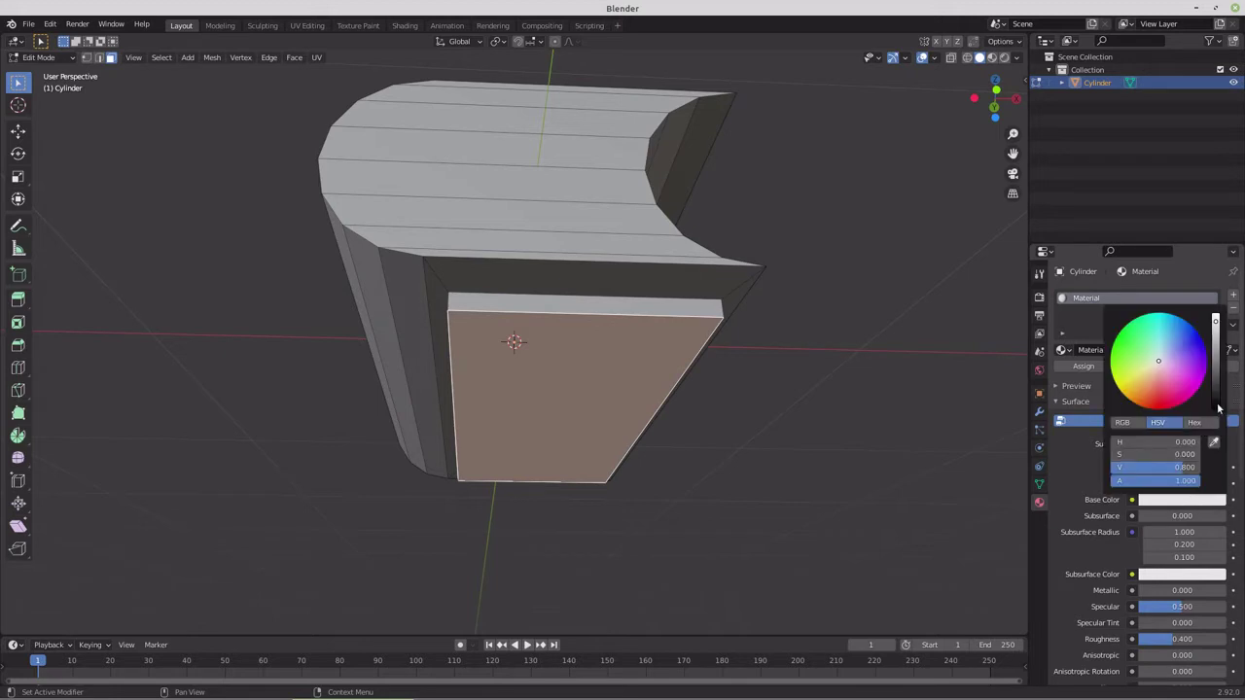
pyautogui.click(1217, 400)
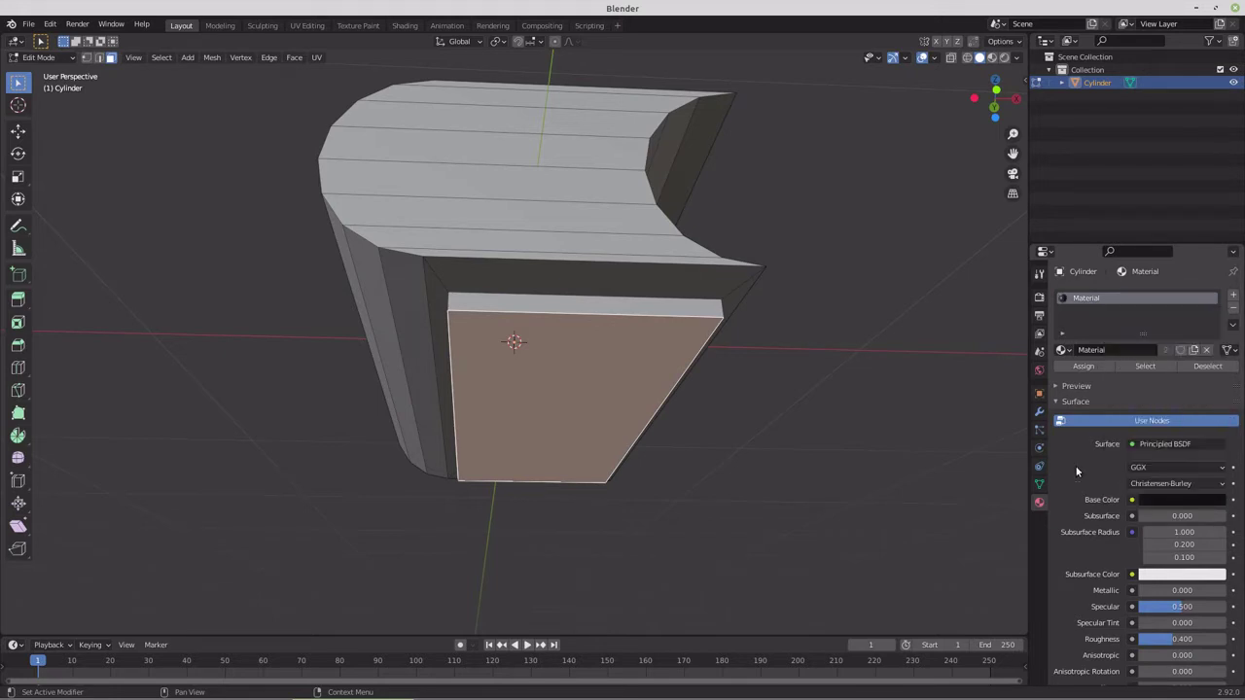
pyautogui.click(991, 57)
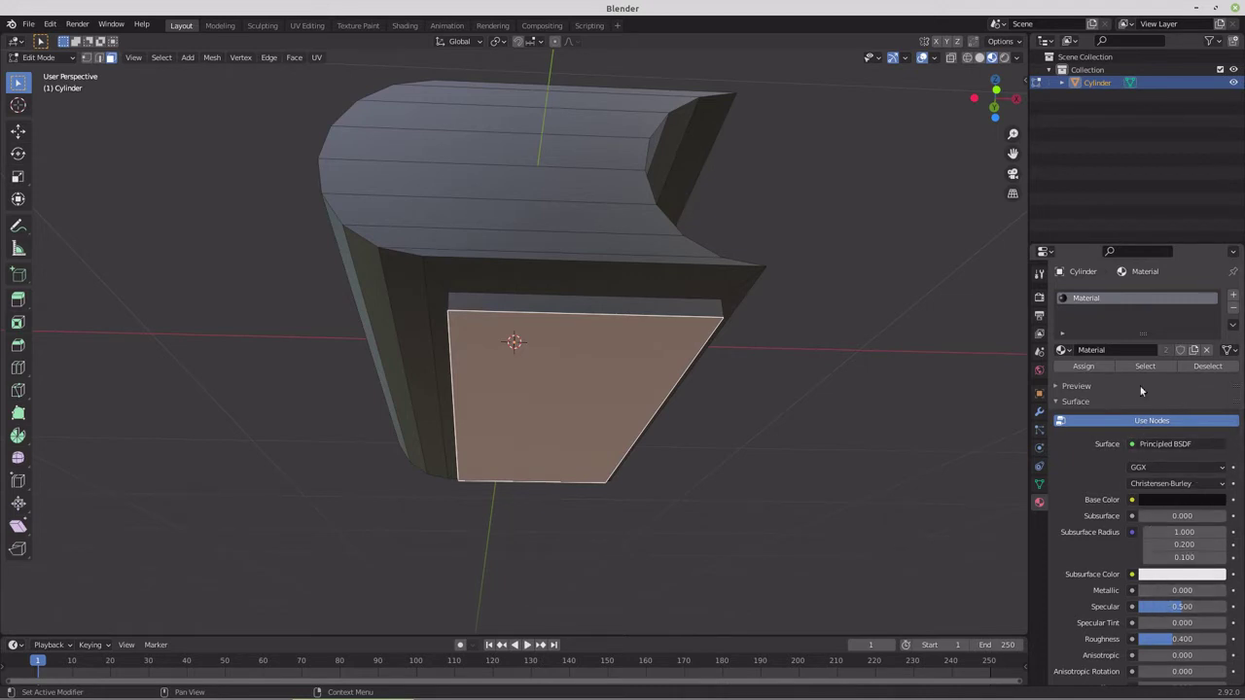
# - Add a second material slot with a new white material and assign it to the selected face of the raised bottom pad
pyautogui.click(1233, 298)
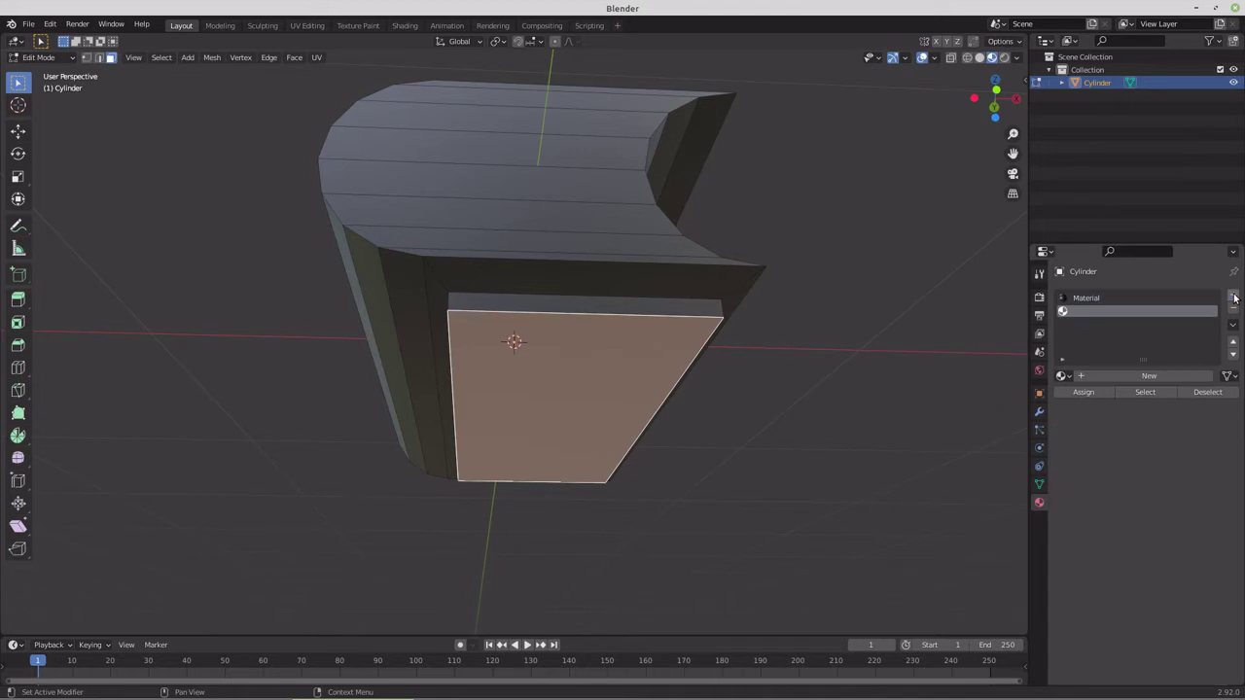
pyautogui.click(1138, 376)
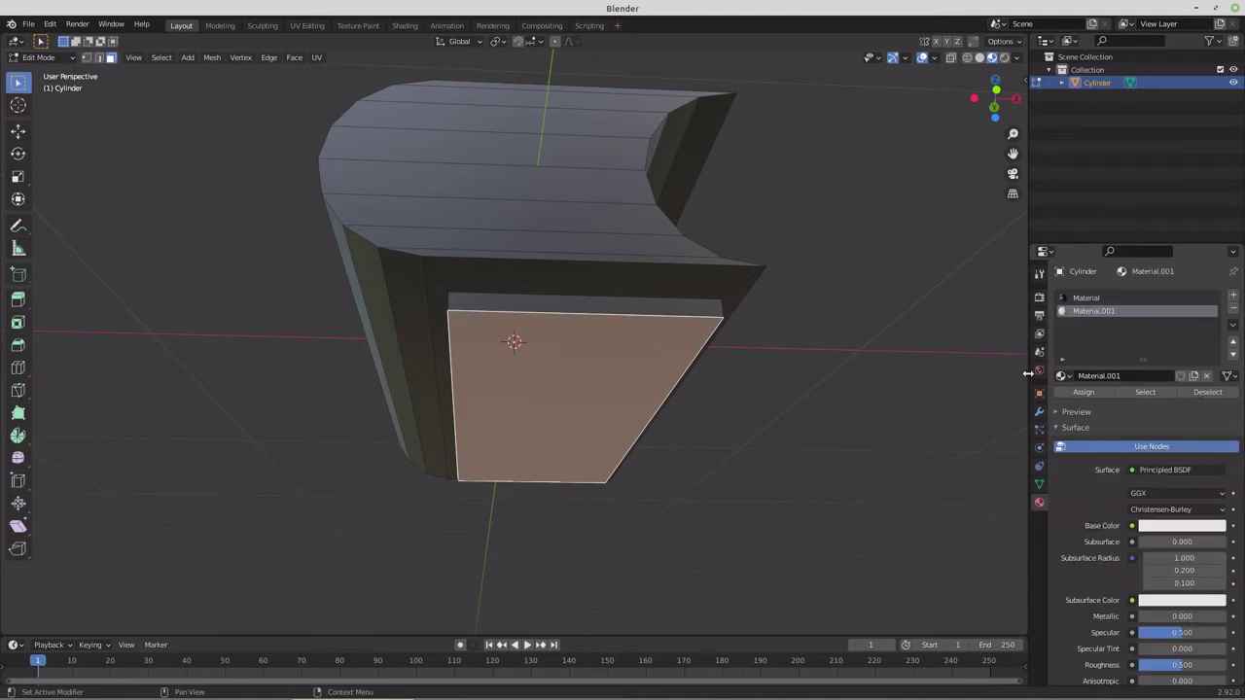
pyautogui.click(1083, 391)
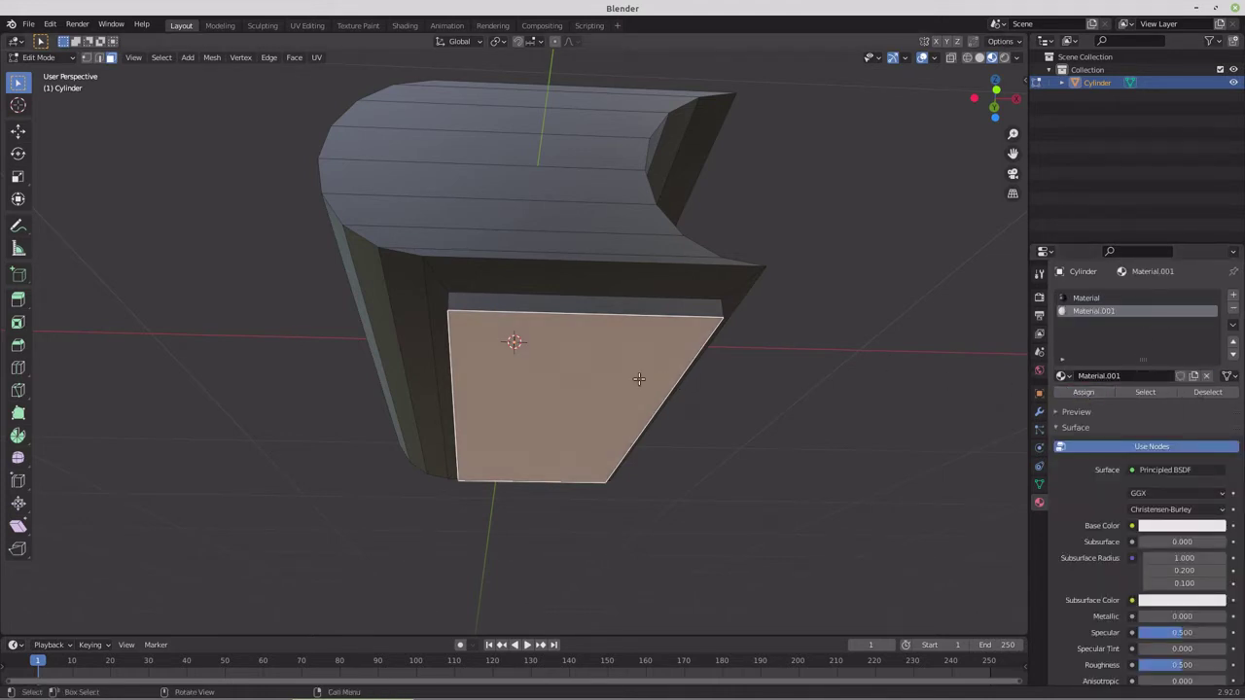
# - Deselect the pad face, return to Object Mode, and inspect the two-material tread from several angles
pyautogui.click(842, 483)
pyautogui.moveTo(680, 439); pyautogui.dragTo(769, 433, button='middle')
pyautogui.moveTo(678, 376); pyautogui.dragTo(636, 382, button='middle')
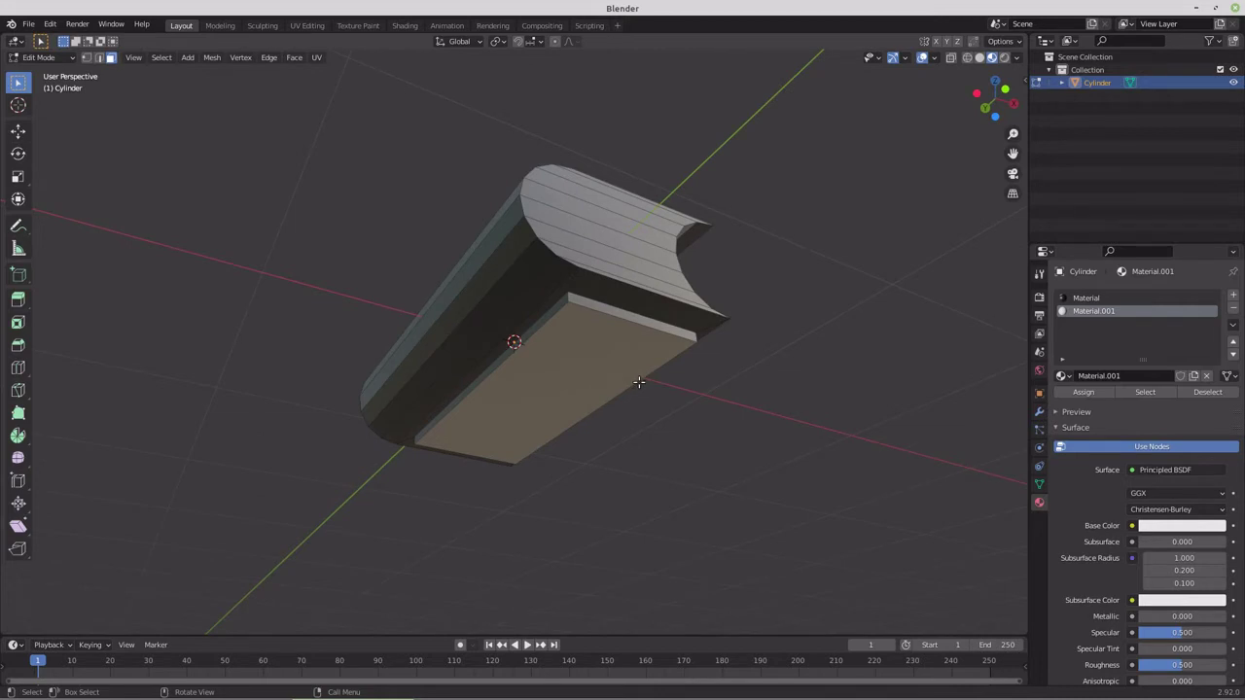
pyautogui.press('Tab')
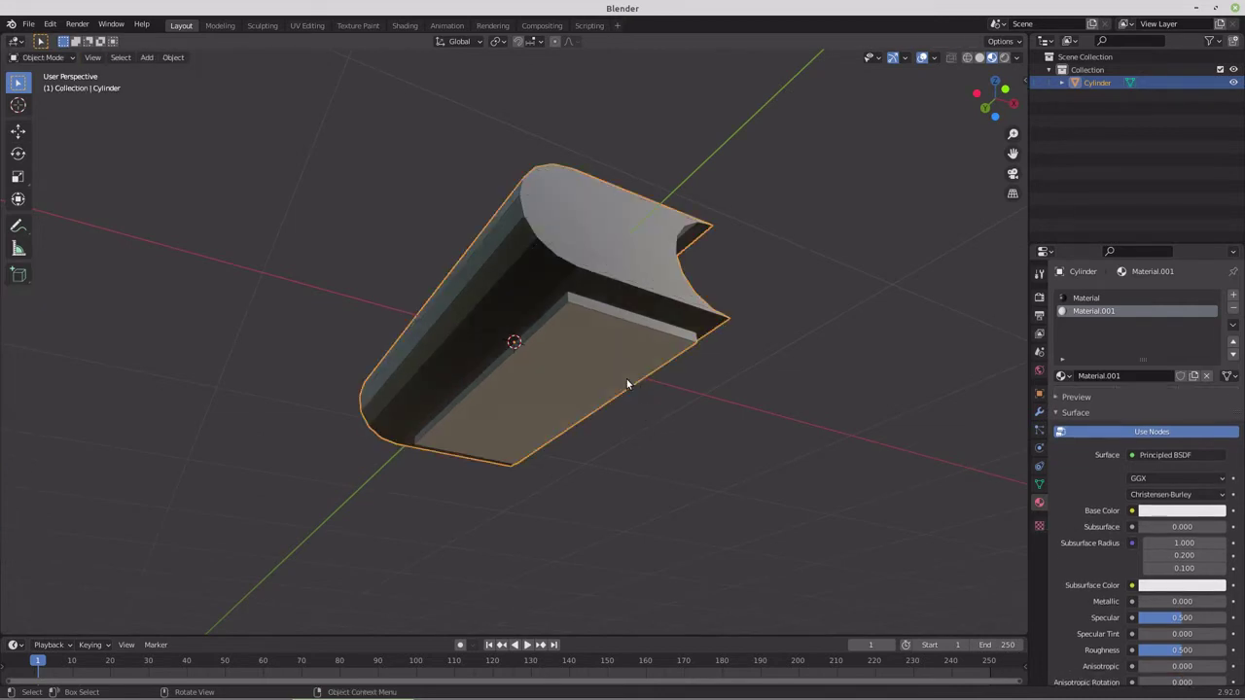
pyautogui.moveTo(561, 333); pyautogui.dragTo(502, 365, button='middle')
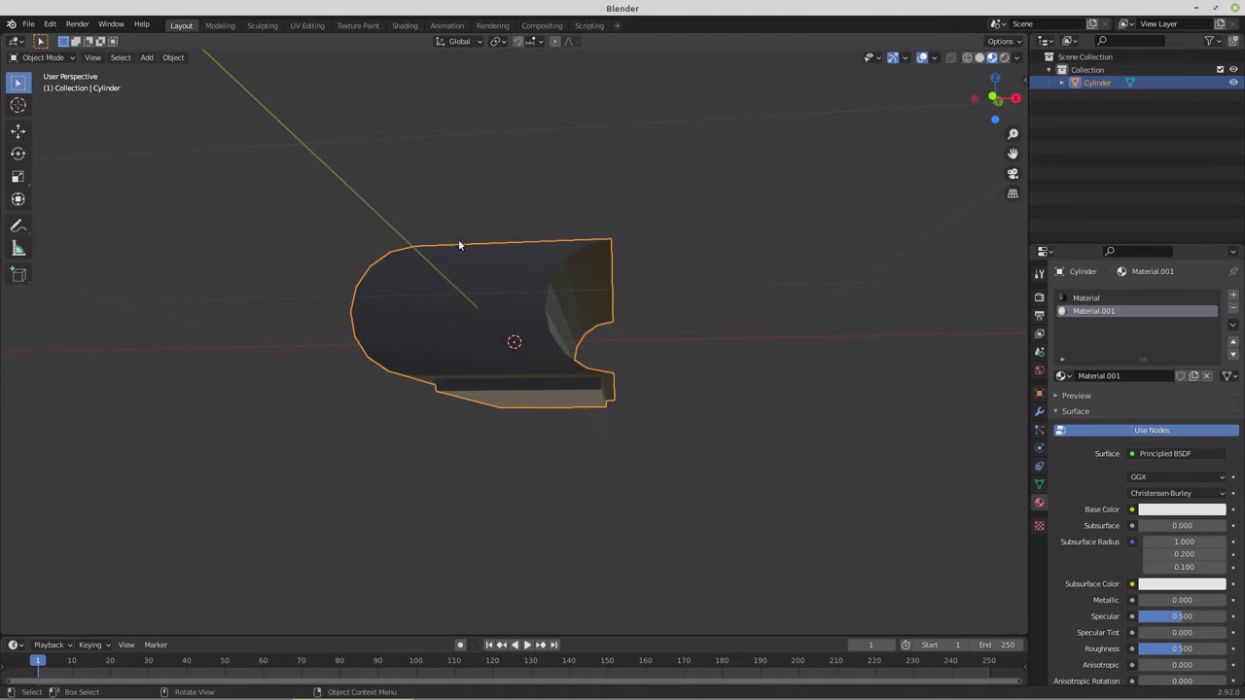
# - Export the tread model as a Collada file named Link.dae into the imports folder of the tank tread physics project
pyautogui.click(35, 26)
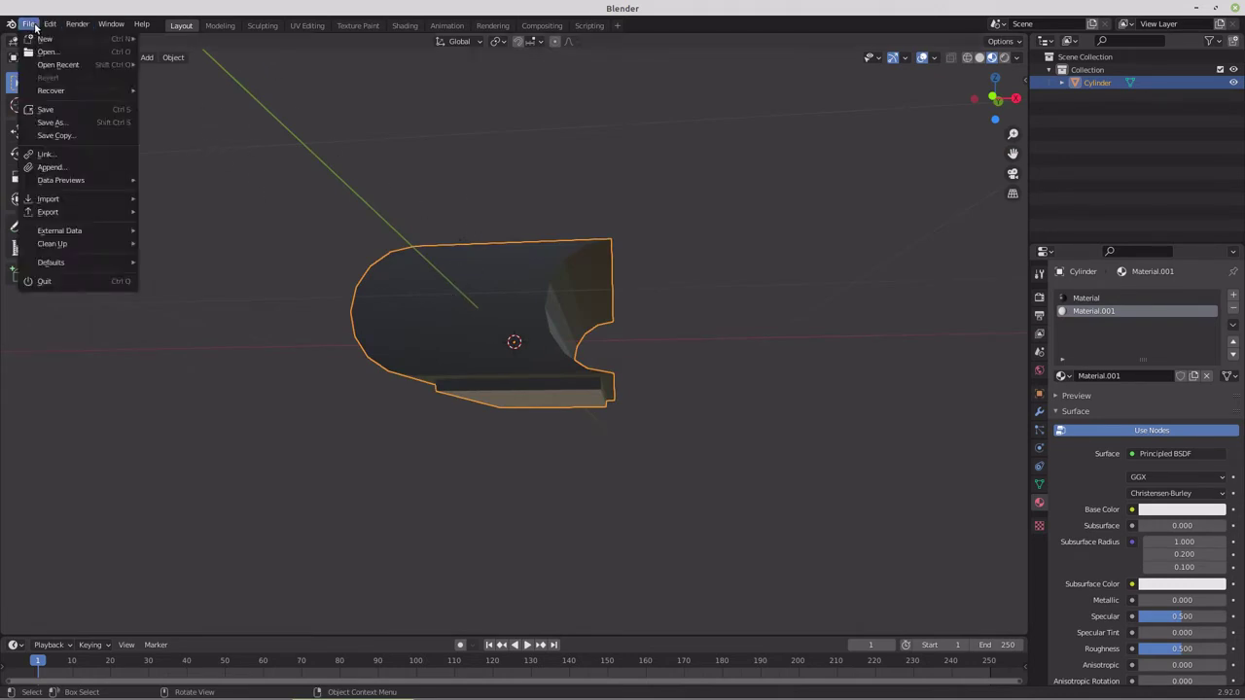
pyautogui.moveTo(53, 212)
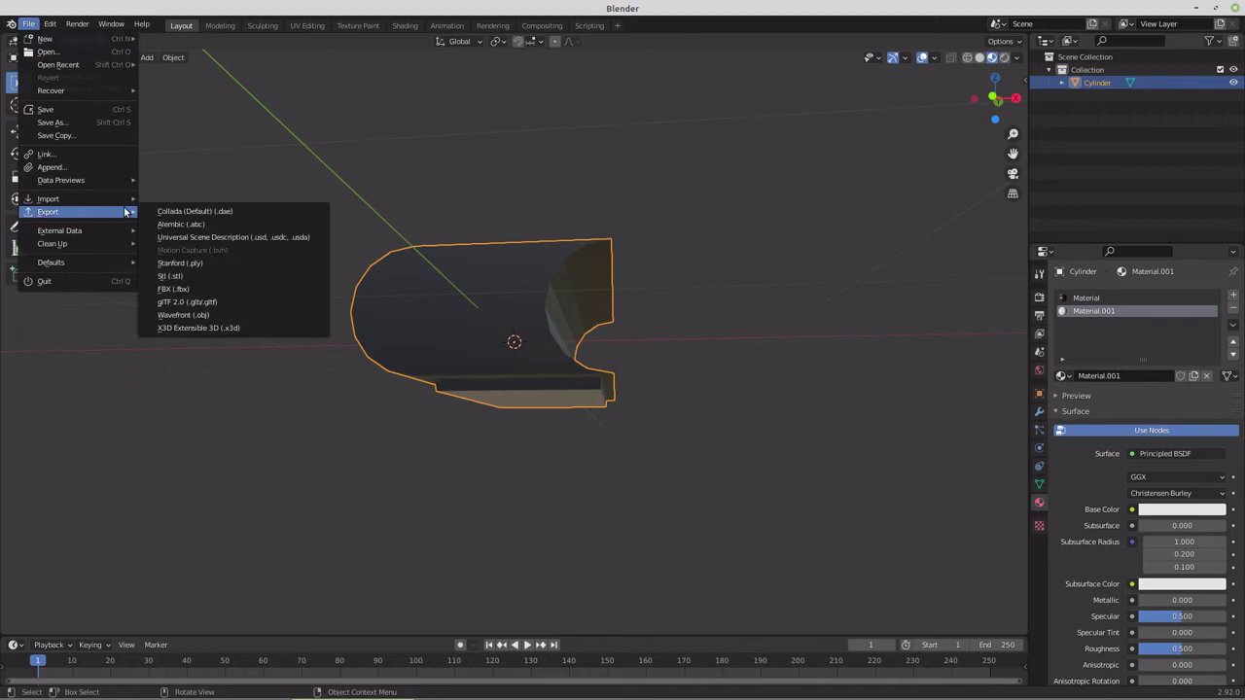
pyautogui.click(195, 211)
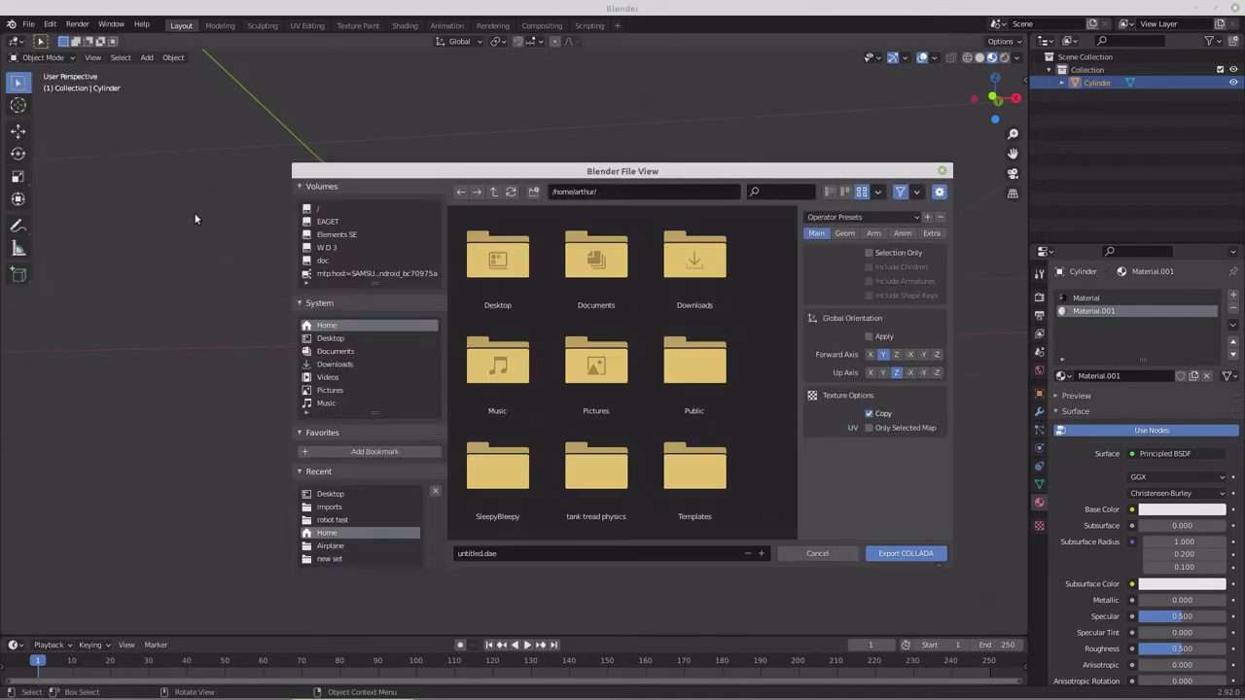
pyautogui.doubleClick(602, 479)
pyautogui.doubleClick(491, 276)
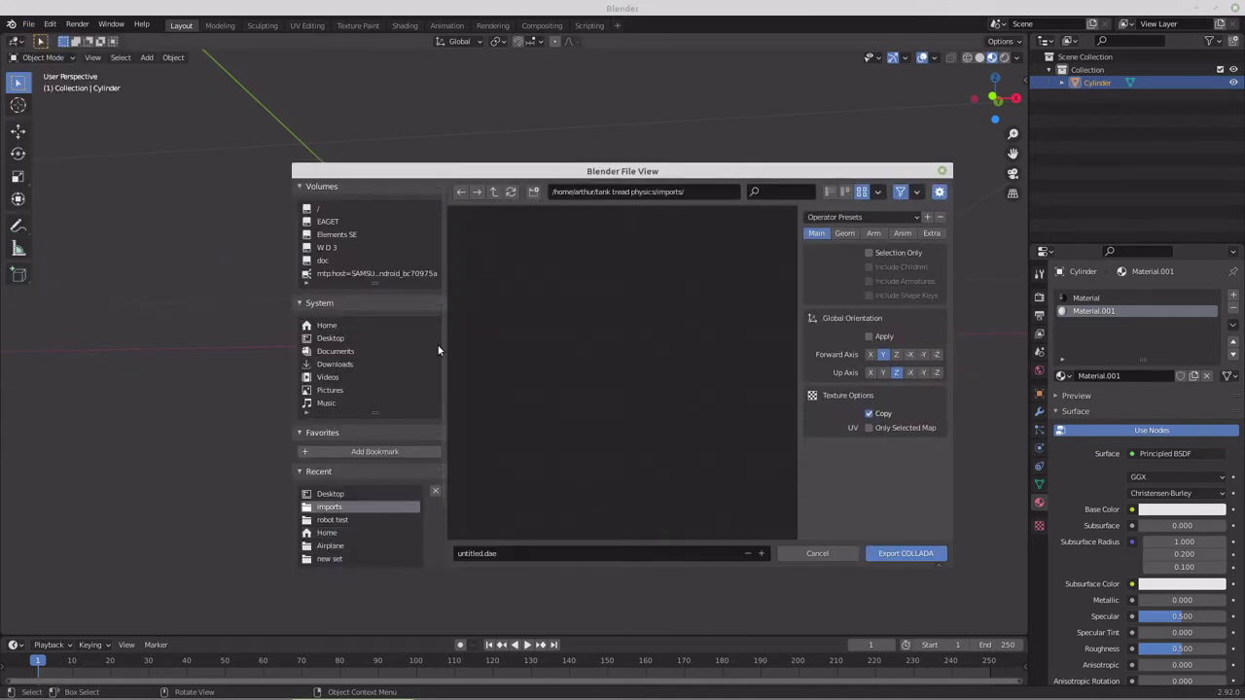
pyautogui.click(479, 552)
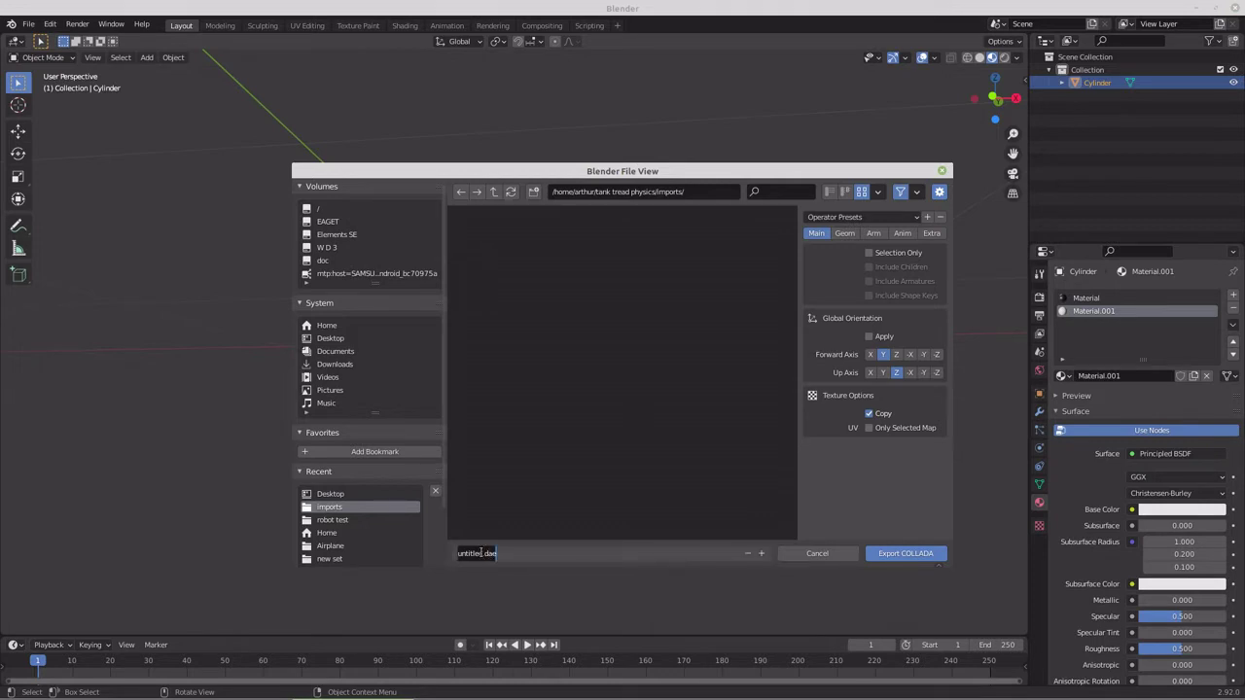
pyautogui.moveTo(483, 552); pyautogui.dragTo(442, 555)
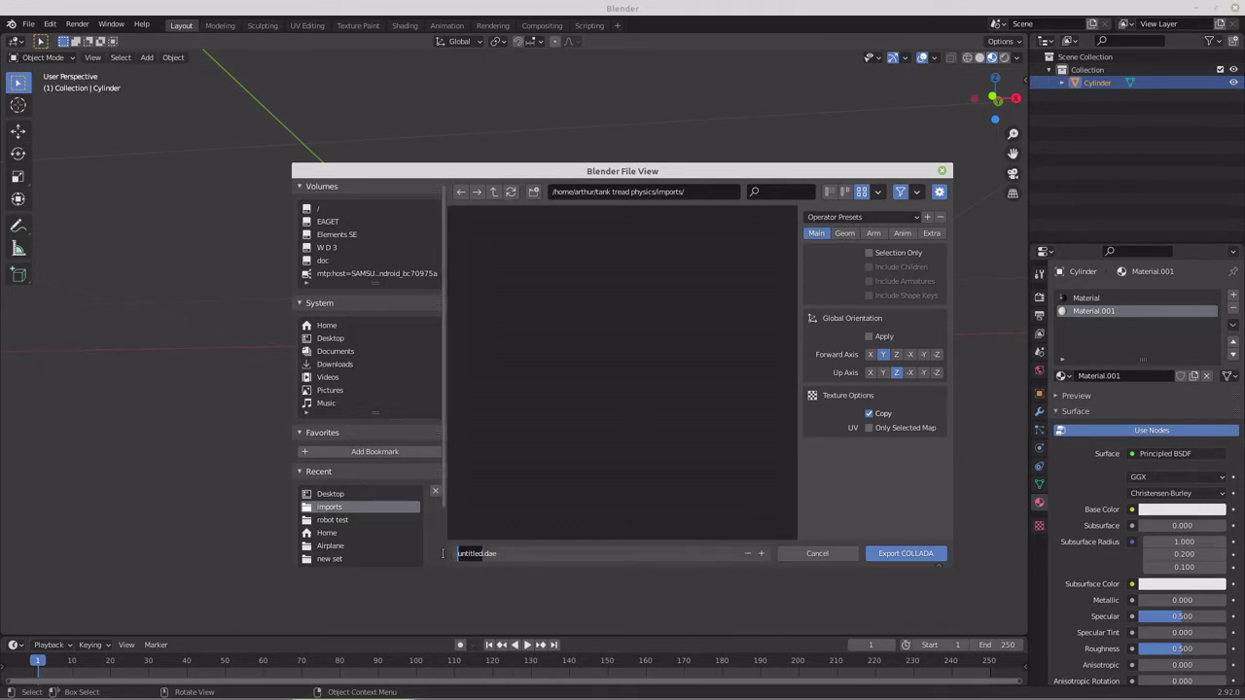
pyautogui.write('Link')
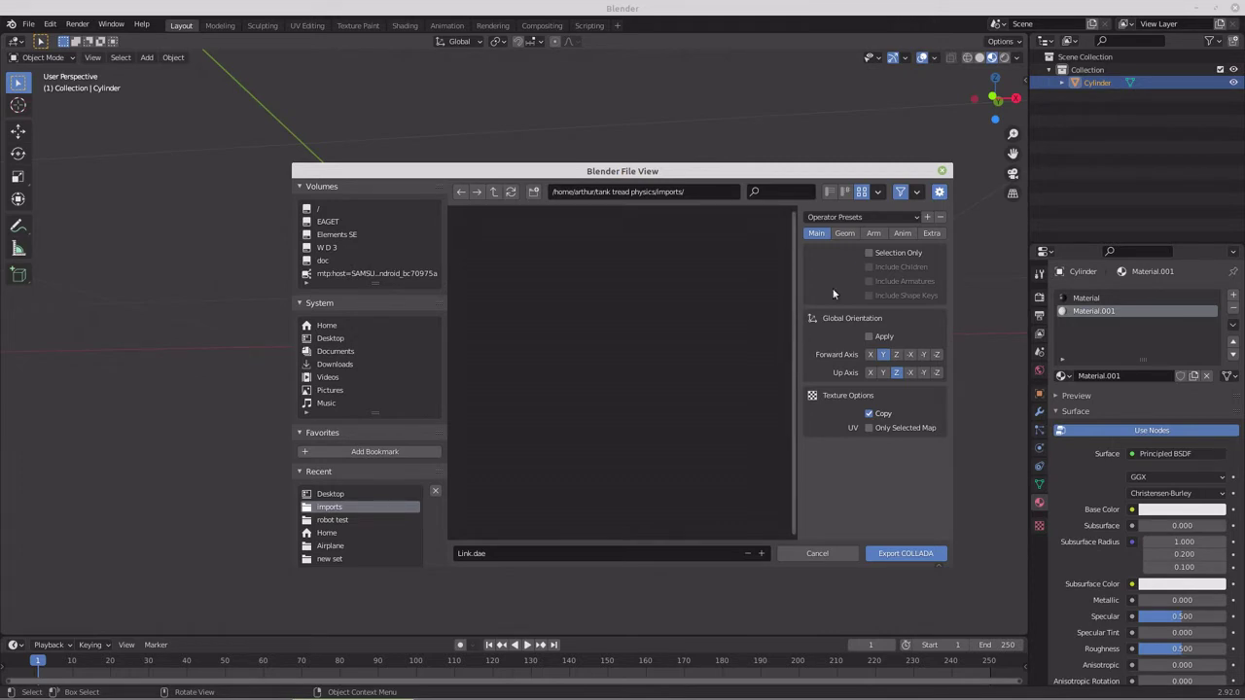
pyautogui.click(896, 554)
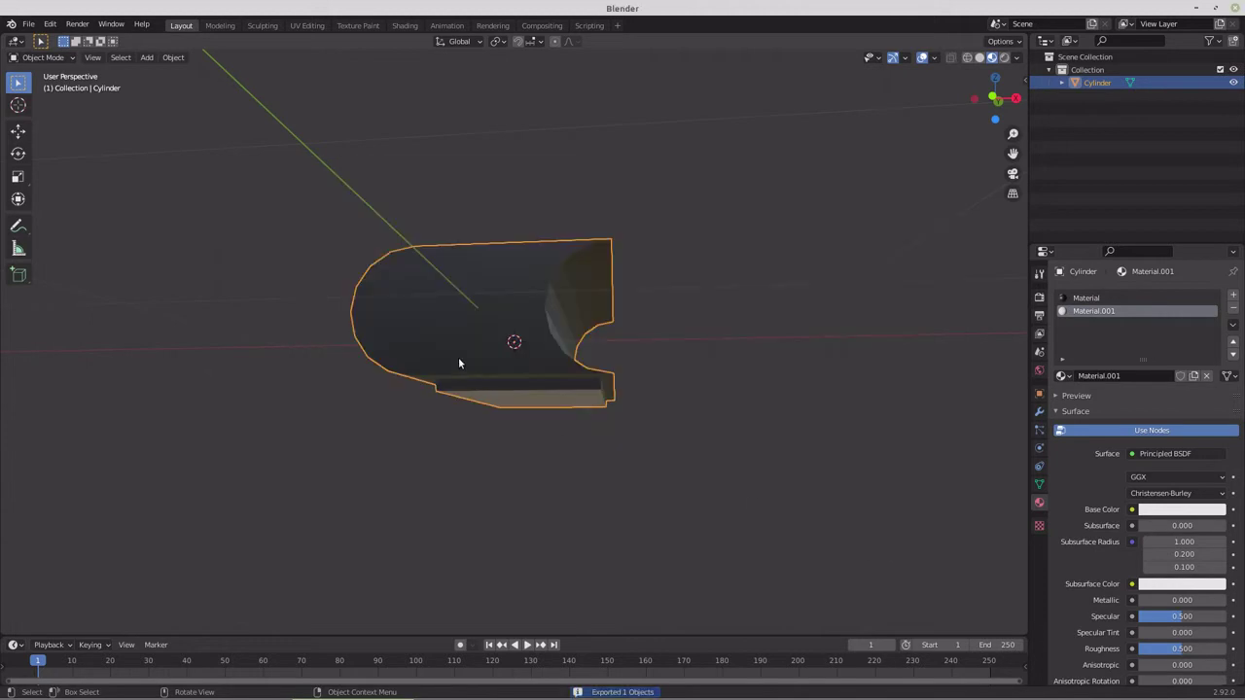
# - Switch to the Tank Tread project in Godot, open Link.dae anyway without inheriting, and examine the link from the front
pyautogui.click(1197, 7)
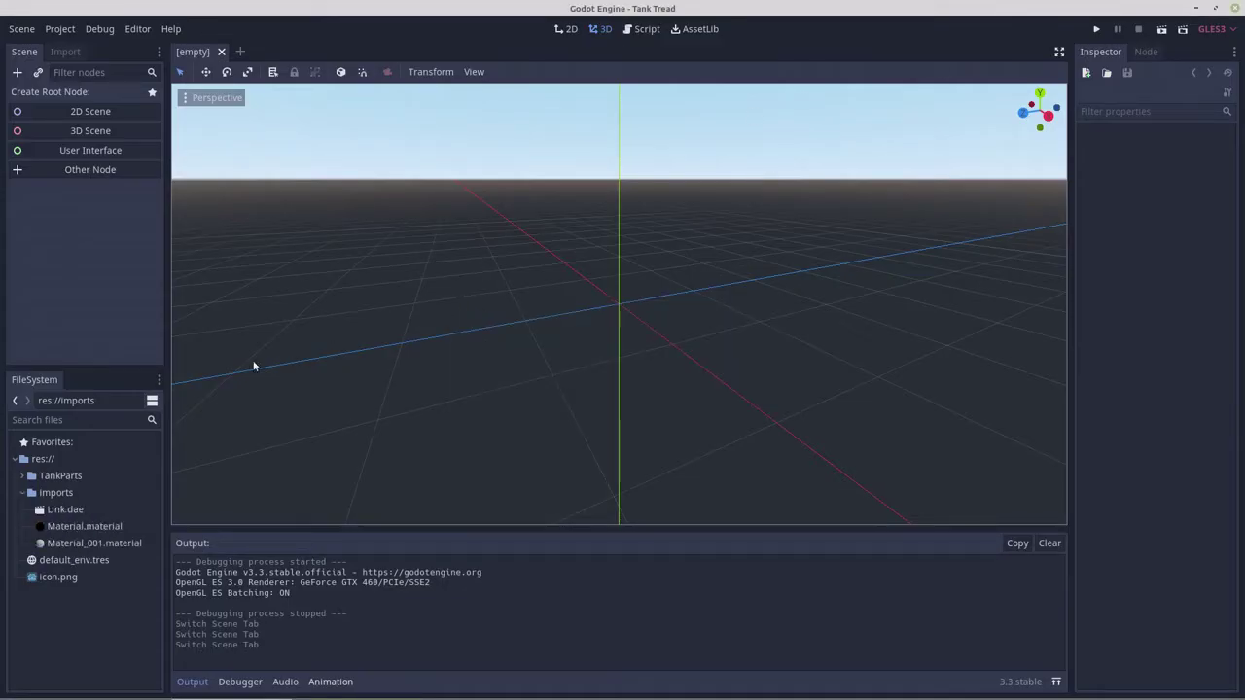
pyautogui.doubleClick(65, 510)
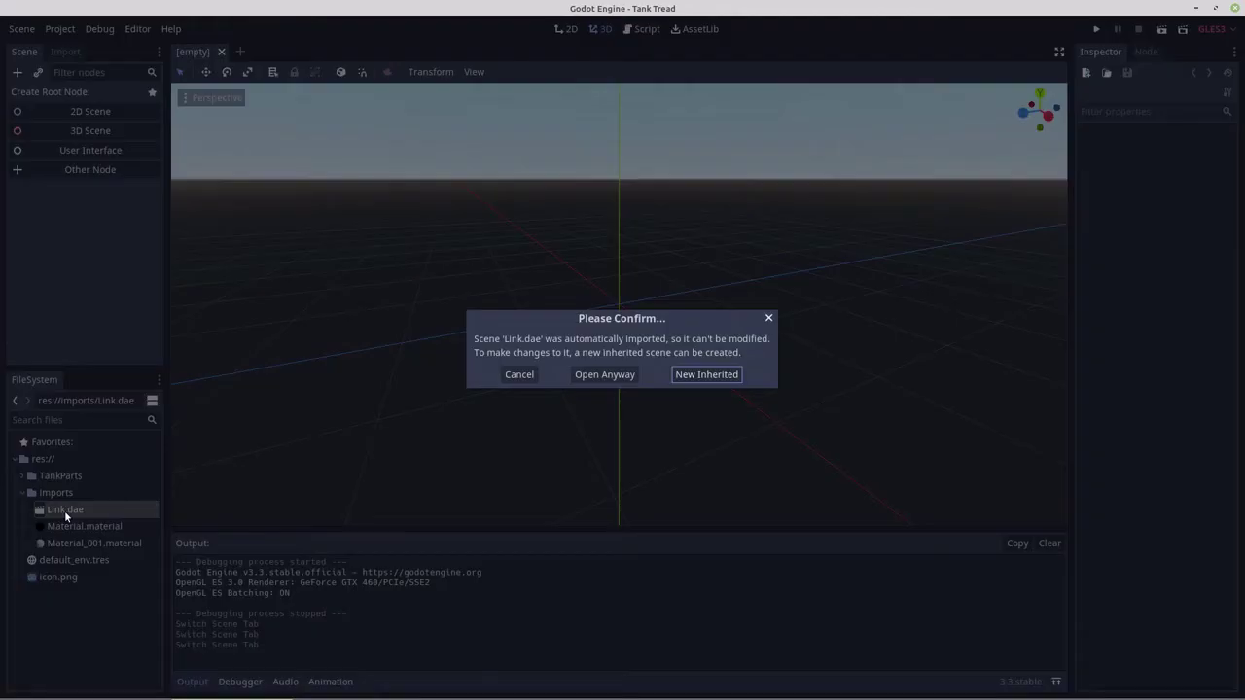
pyautogui.click(610, 375)
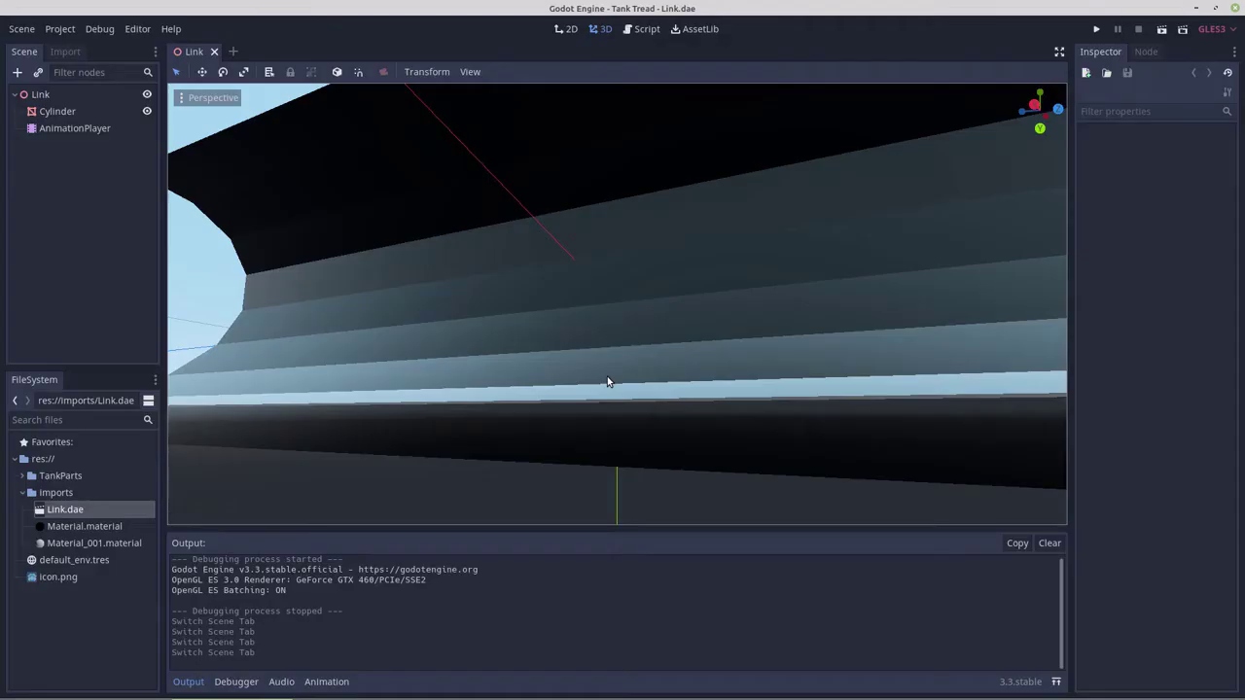
pyautogui.scroll(-5, 574, 318)
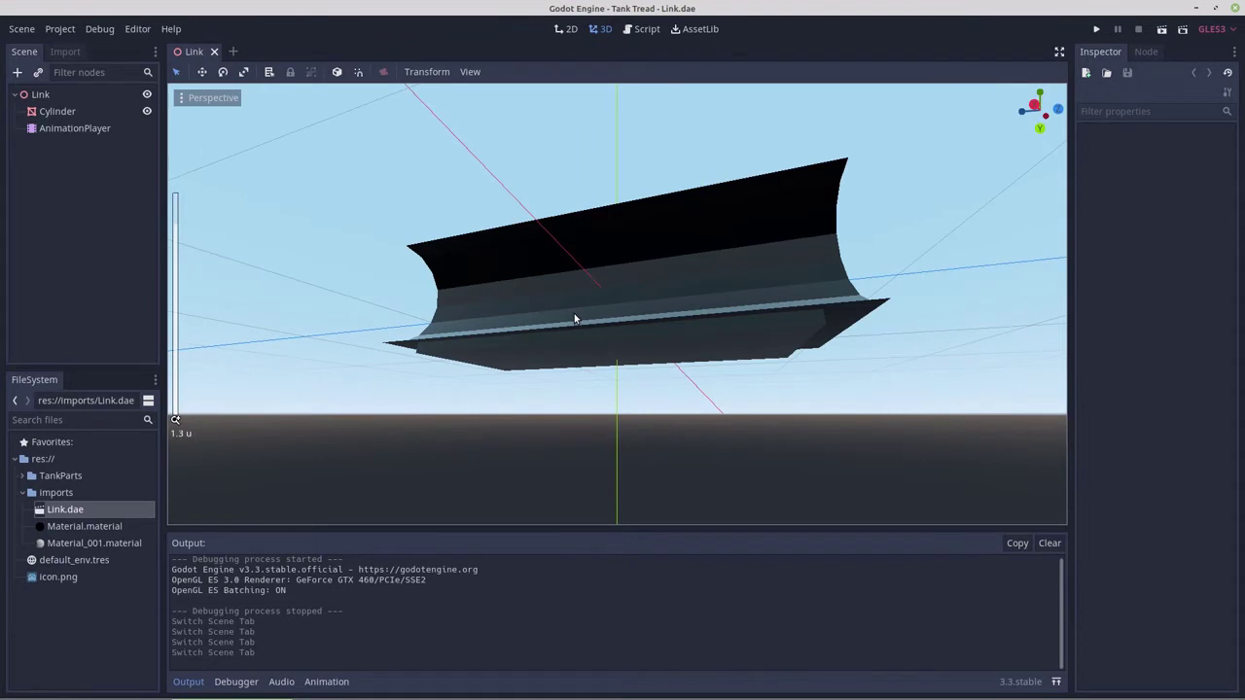
pyautogui.press('KP_1')
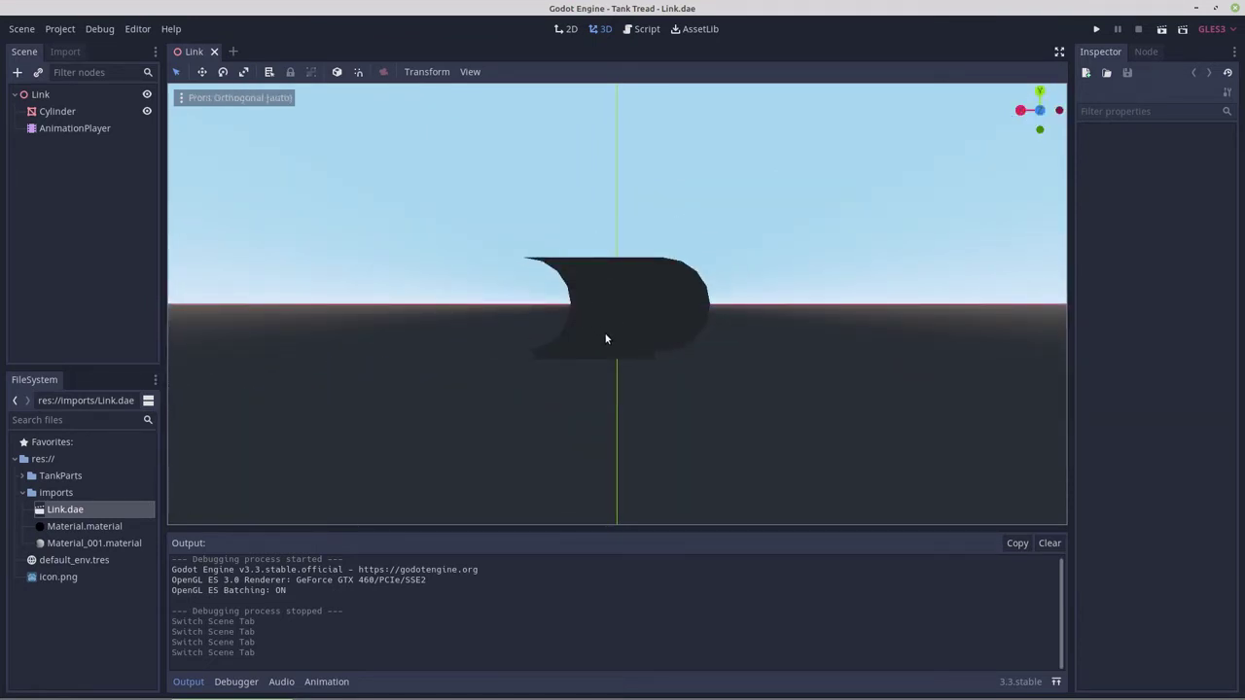
pyautogui.moveTo(605, 339)
pyautogui.mouseDown(button='middle')
pyautogui.moveTo(605, 362)
pyautogui.moveTo(605, 342)
pyautogui.mouseUp(button='middle')
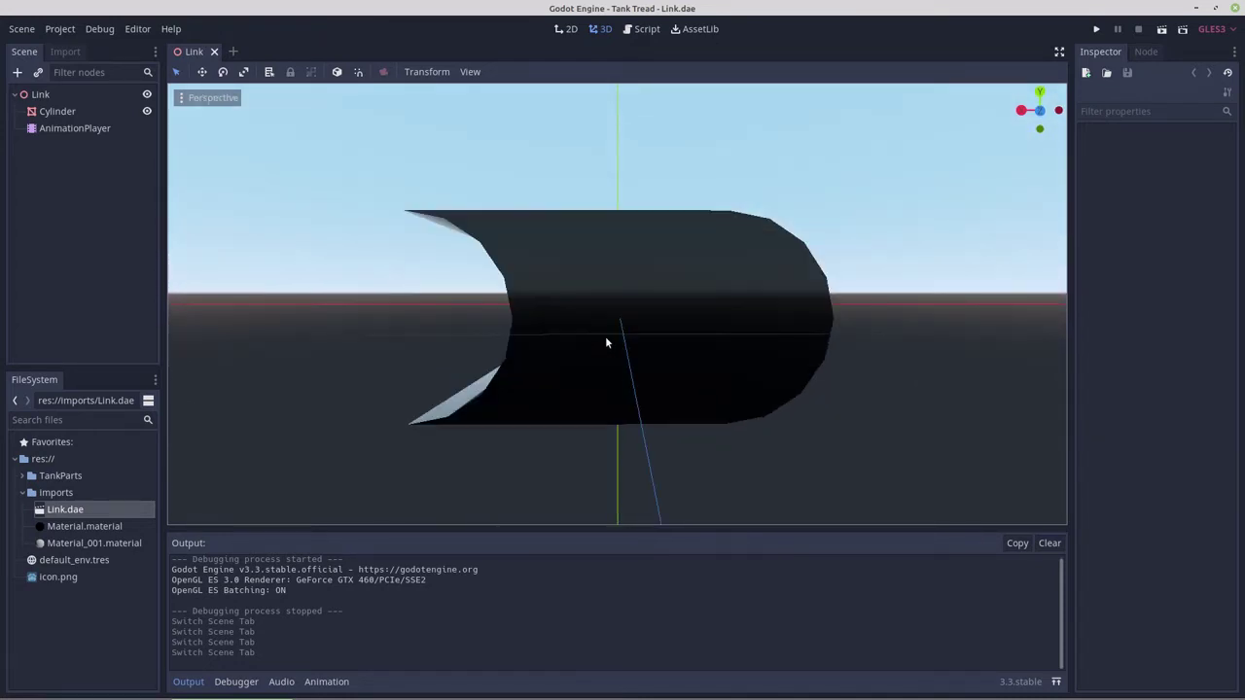
pyautogui.press('KP_1')
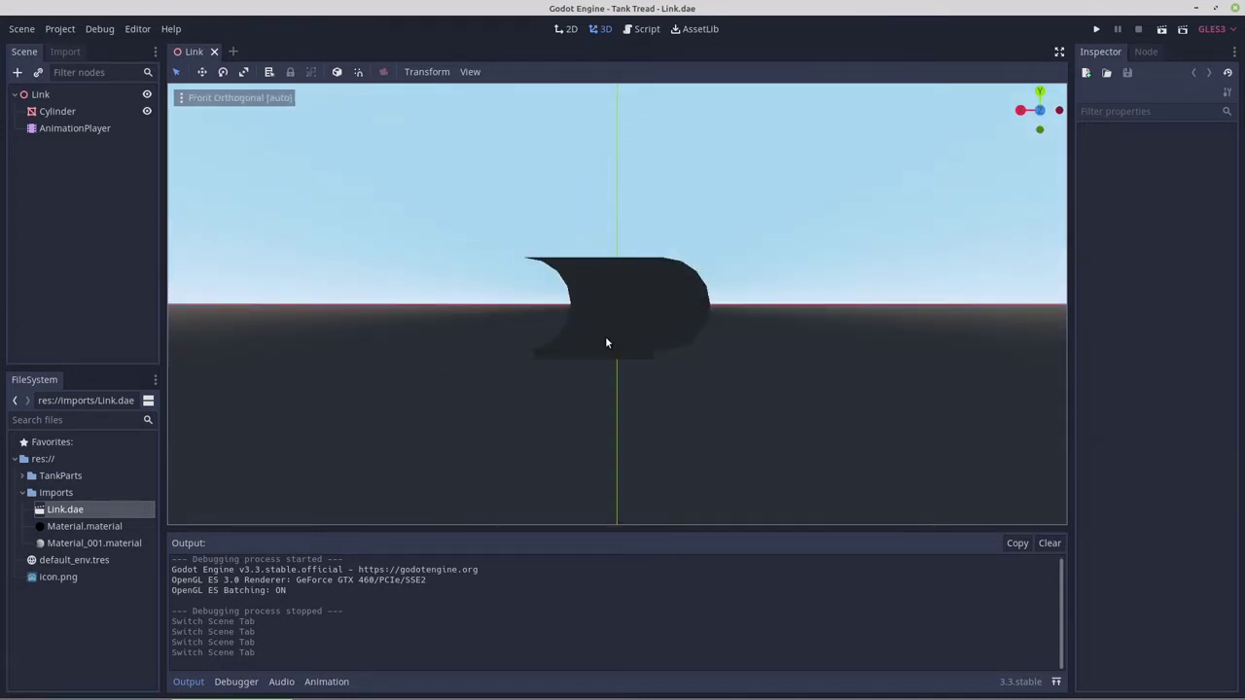
# - Delete the AnimationPlayer node from the Link scene
pyautogui.rightClick(75, 128)
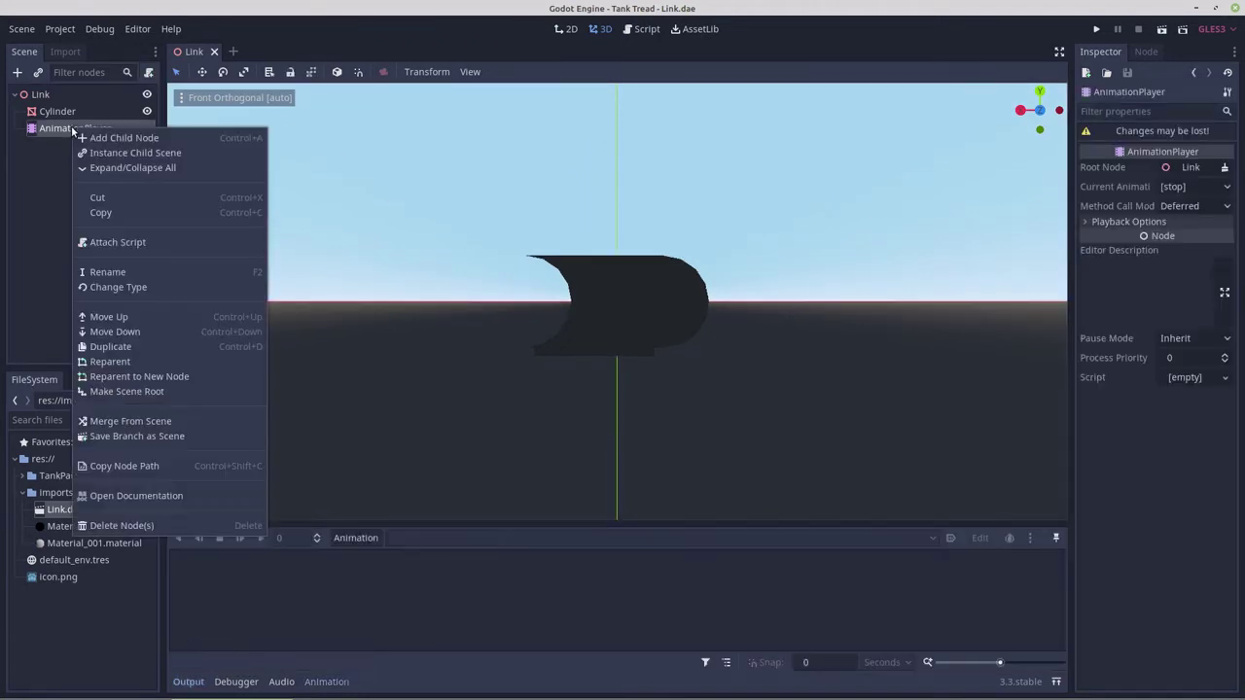
pyautogui.click(121, 525)
pyautogui.click(655, 368)
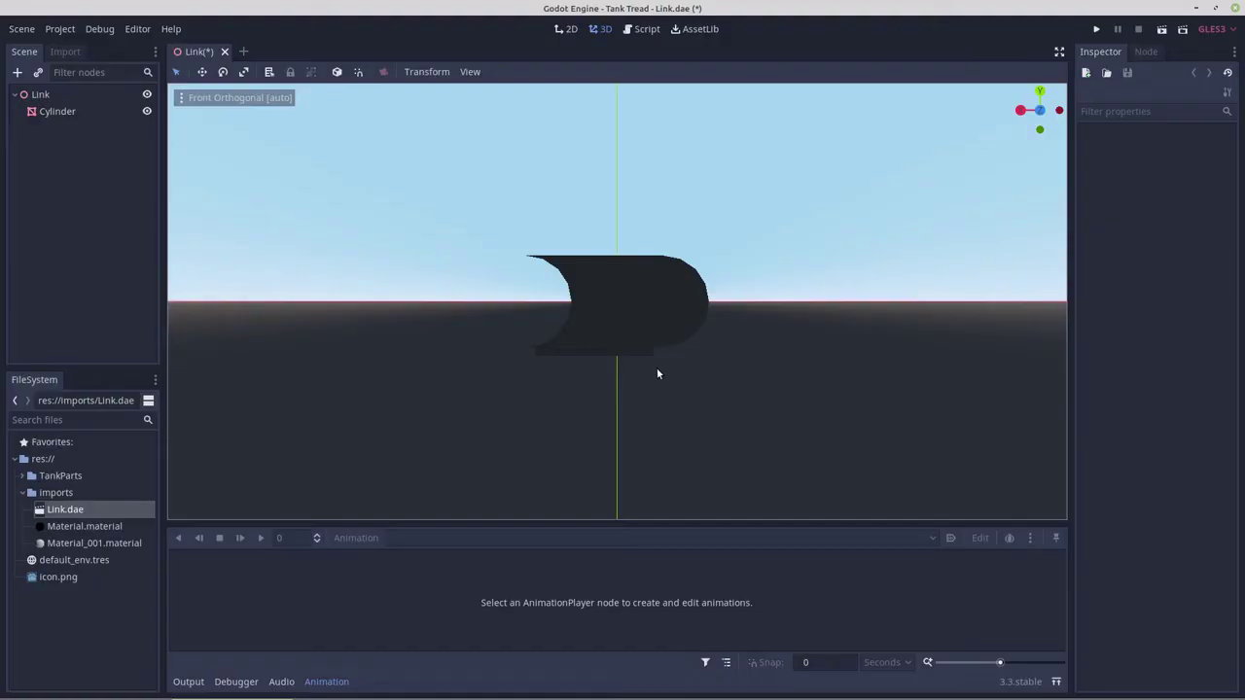
# - Save the Link scene as Link.tscn in the TankParts folder
pyautogui.click(41, 94)
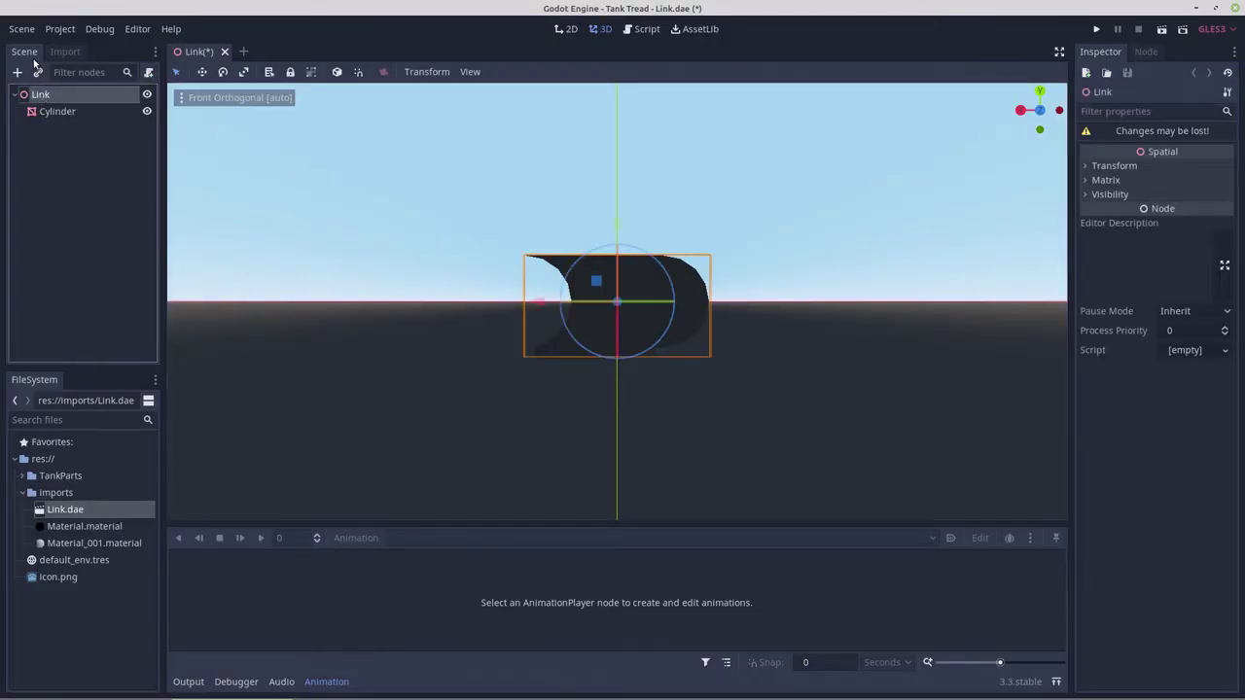
pyautogui.click(23, 29)
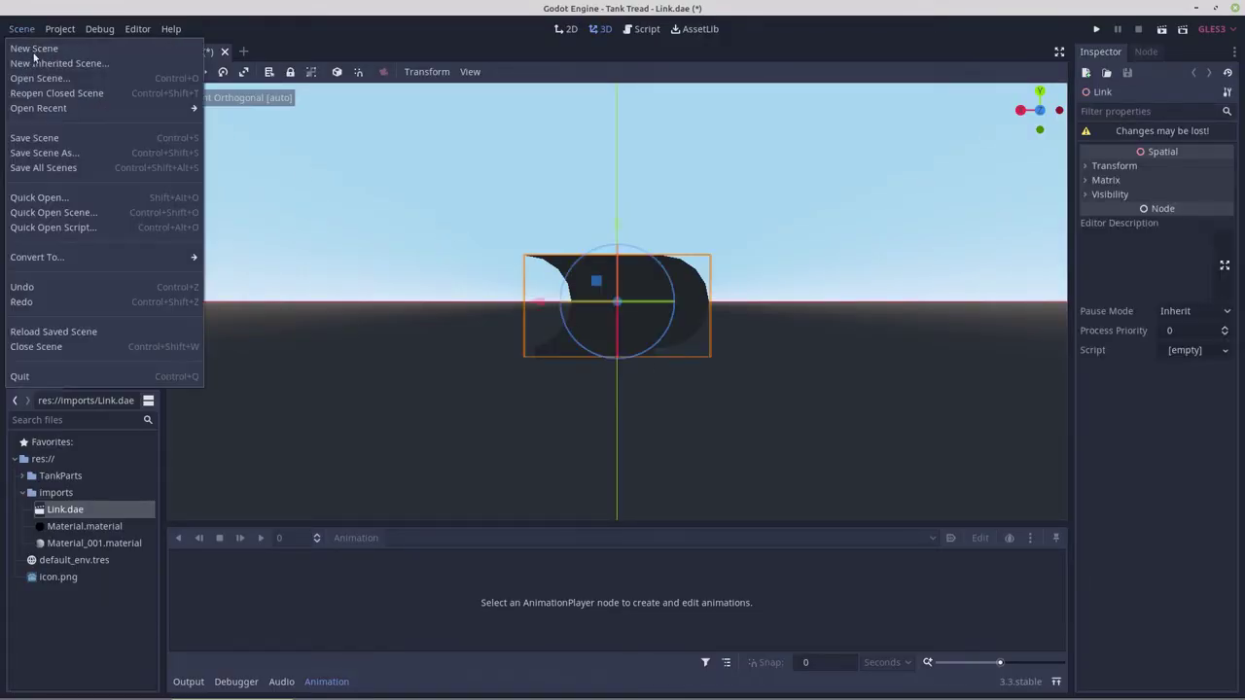
pyautogui.click(46, 155)
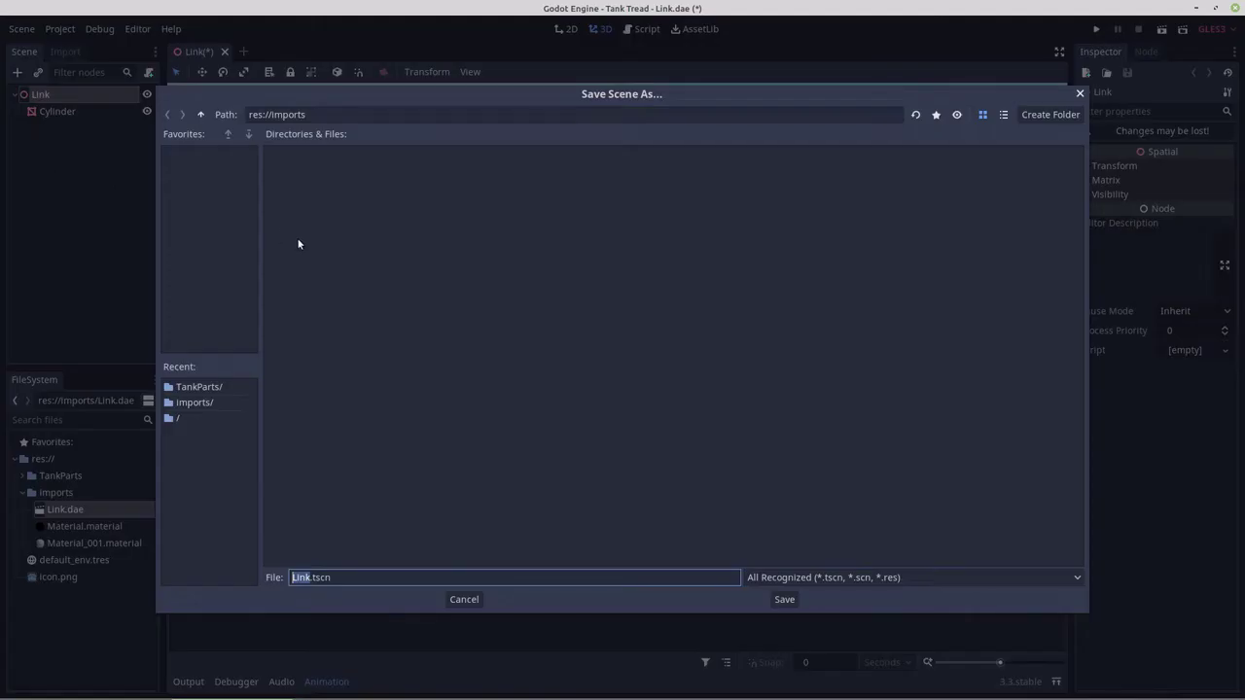
pyautogui.click(191, 388)
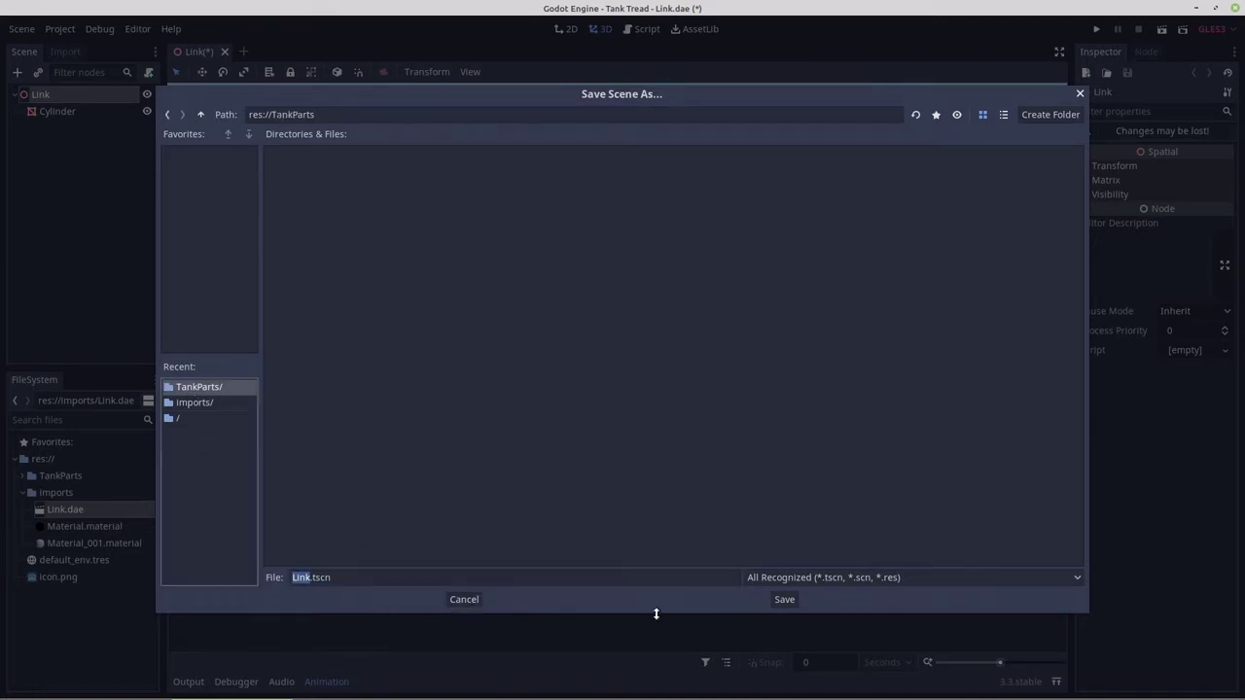
pyautogui.click(782, 600)
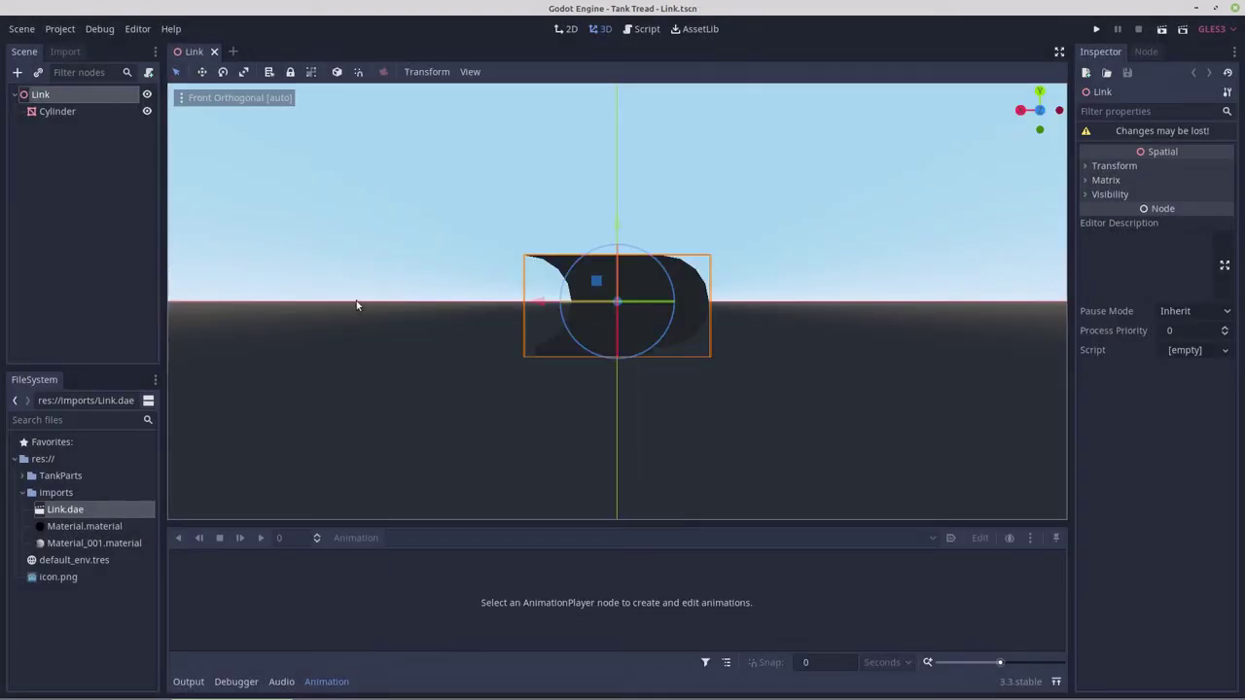
# - Create a new 3D scene with a Spatial root and add a Path node as its child
pyautogui.click(232, 51)
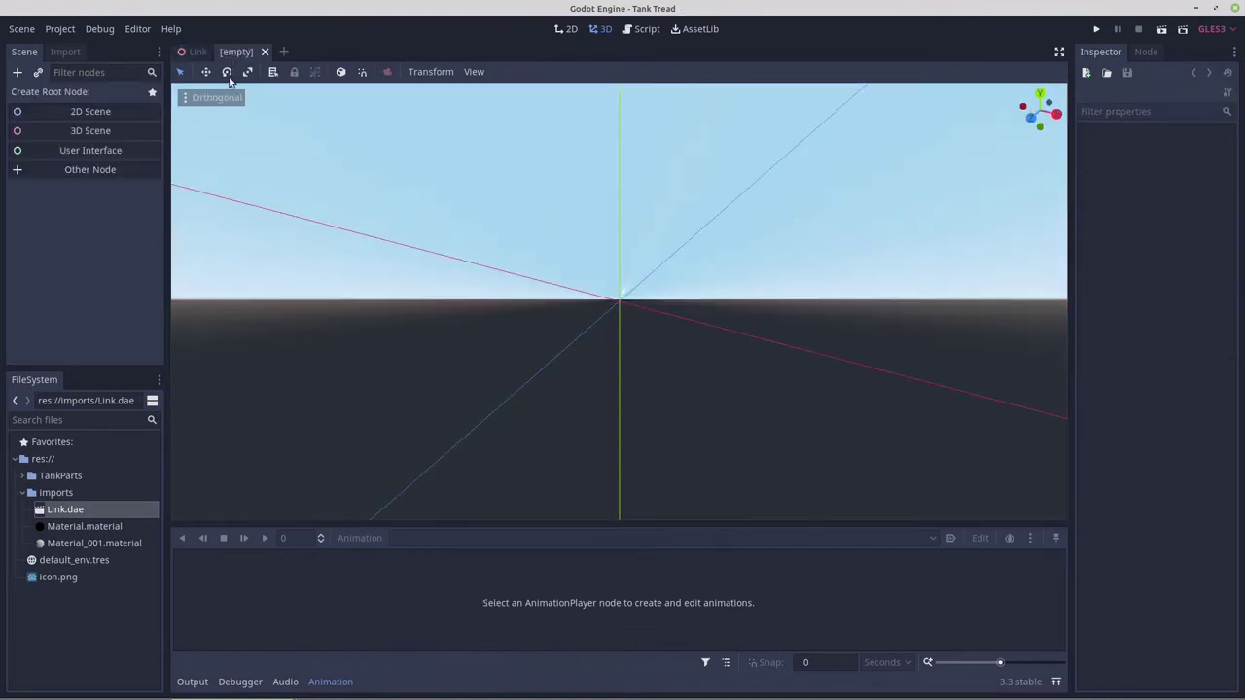
pyautogui.click(90, 130)
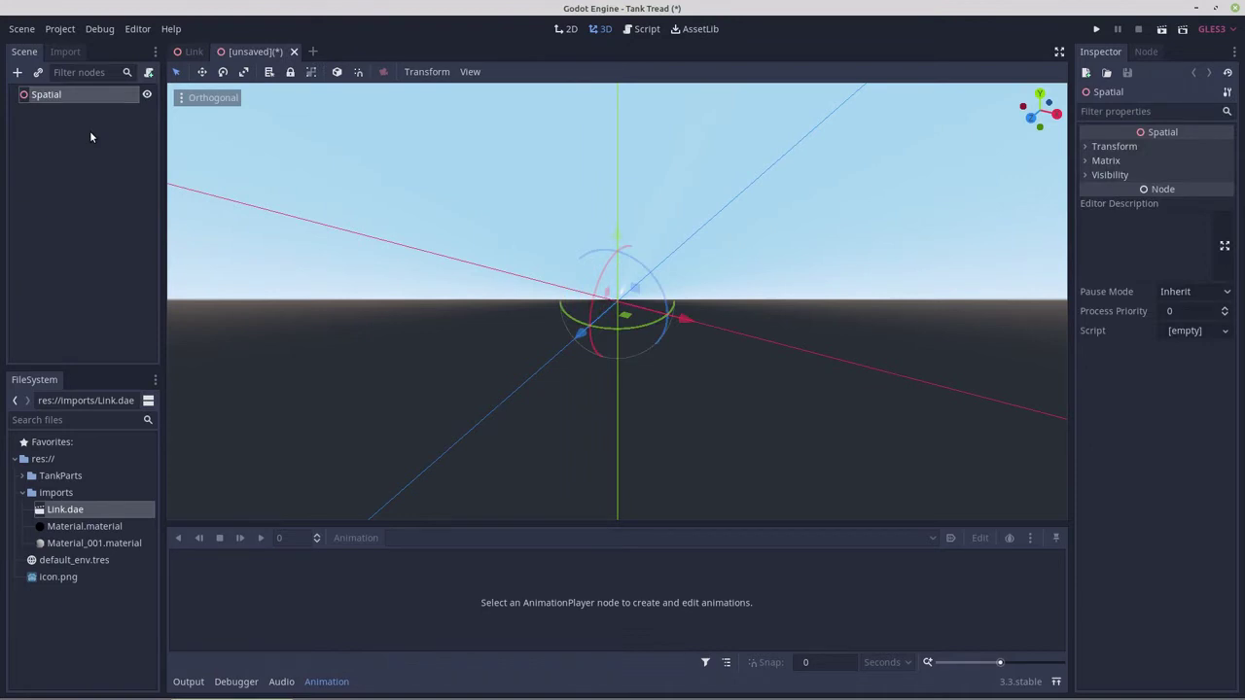
pyautogui.rightClick(51, 95)
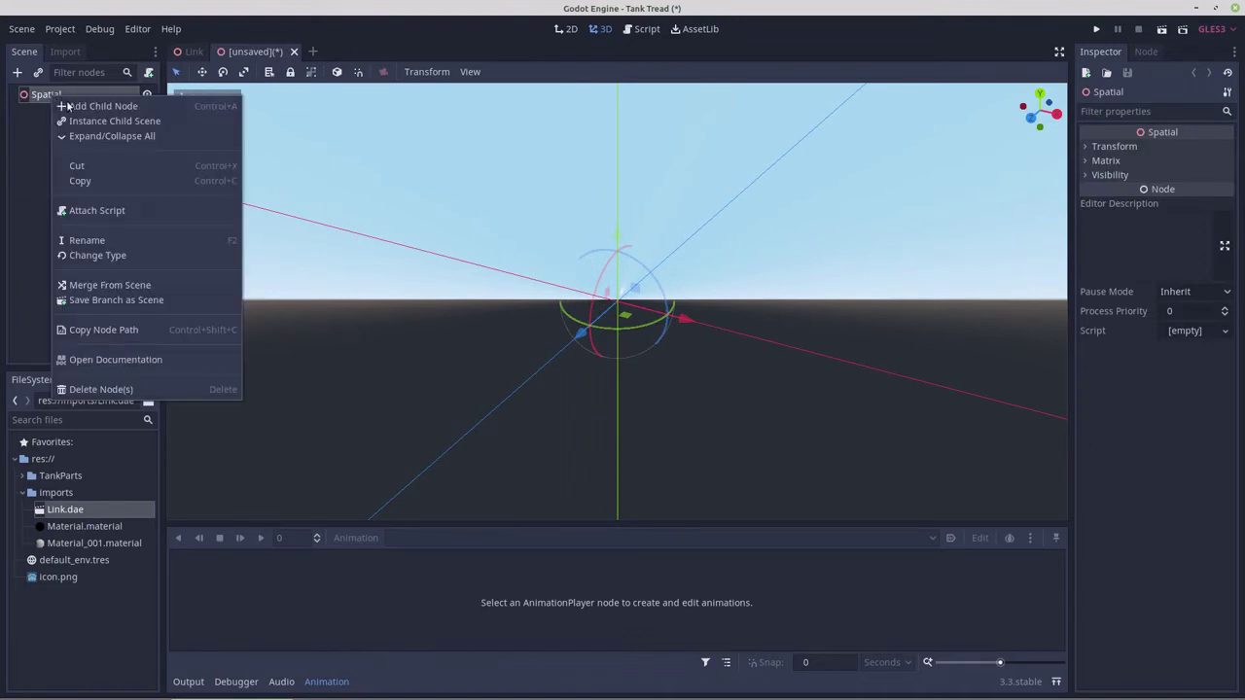
pyautogui.click(66, 106)
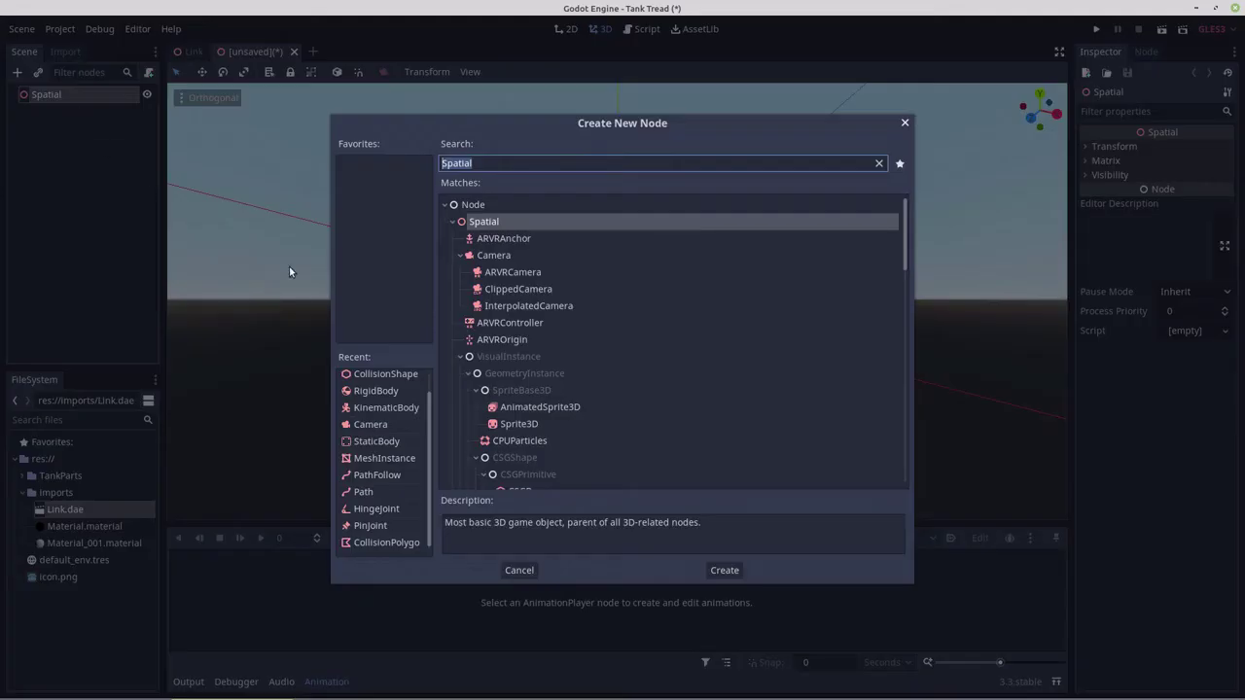
pyautogui.doubleClick(364, 491)
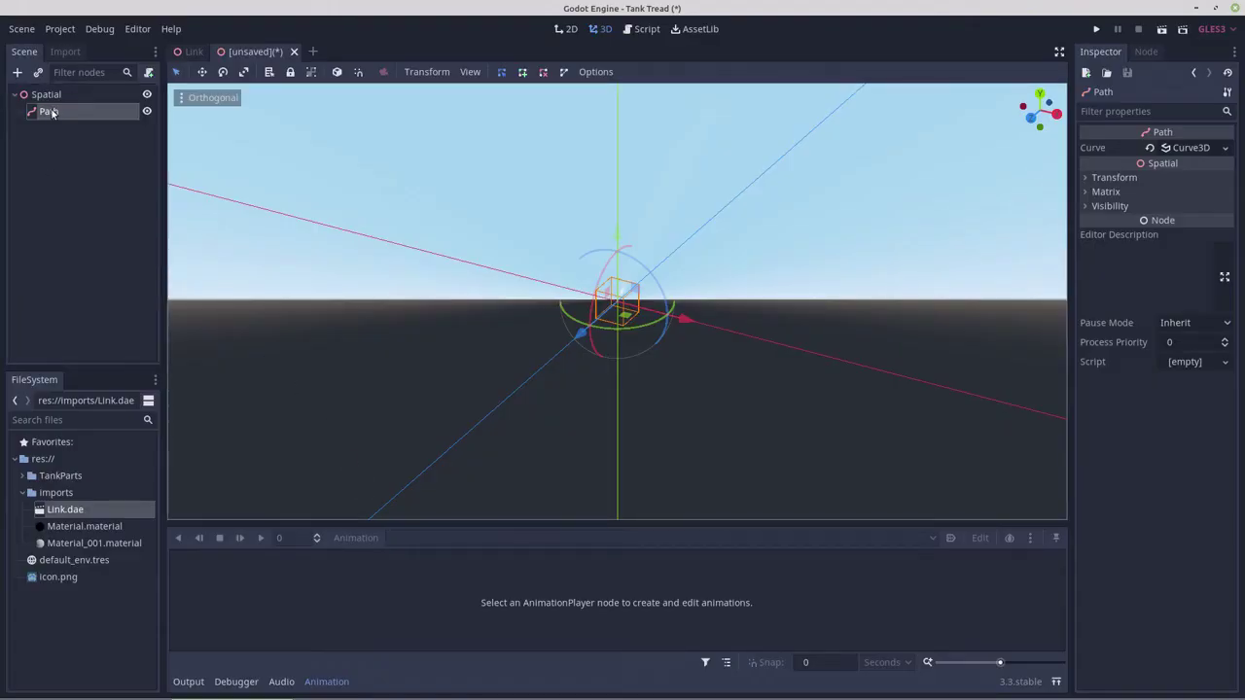
# - Add a PathFollow node as a child of the Path node
pyautogui.rightClick(53, 113)
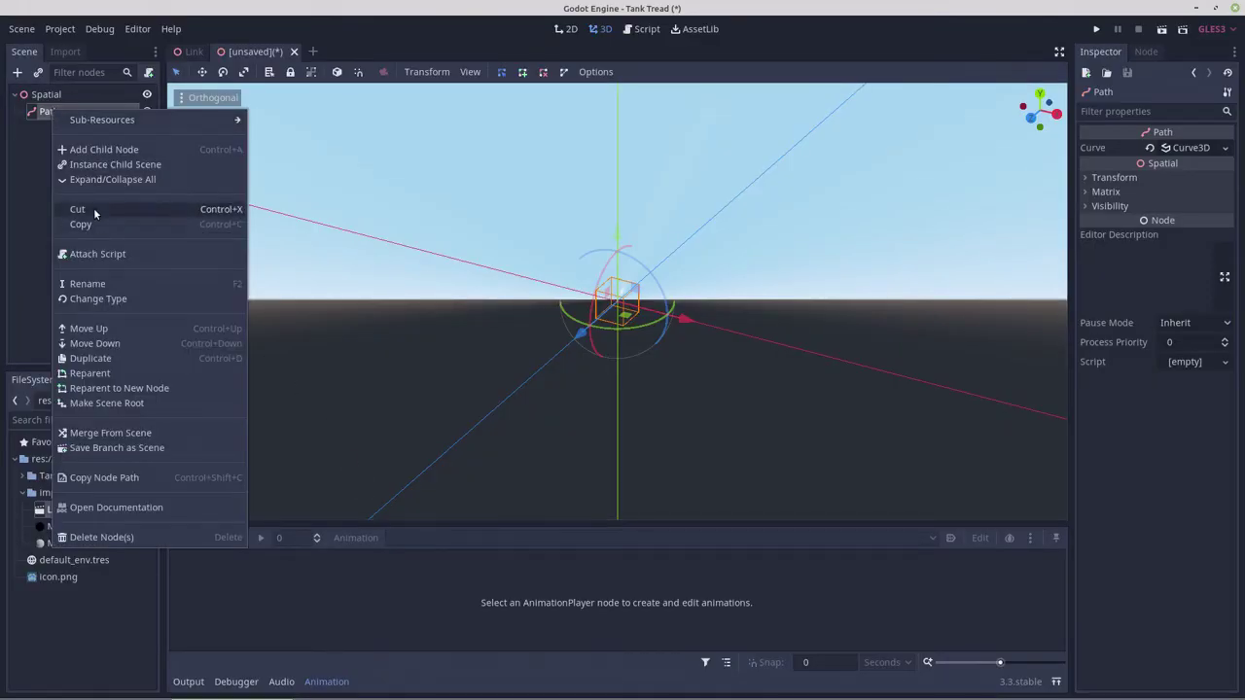
pyautogui.click(97, 150)
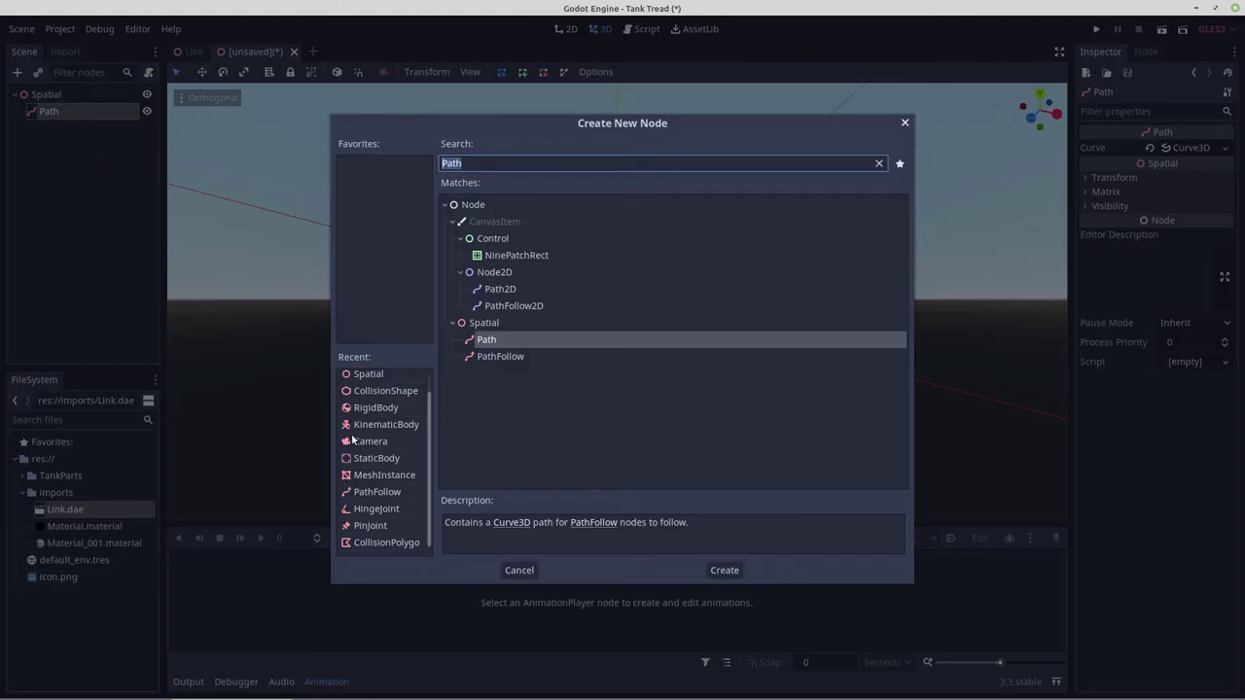
pyautogui.doubleClick(375, 491)
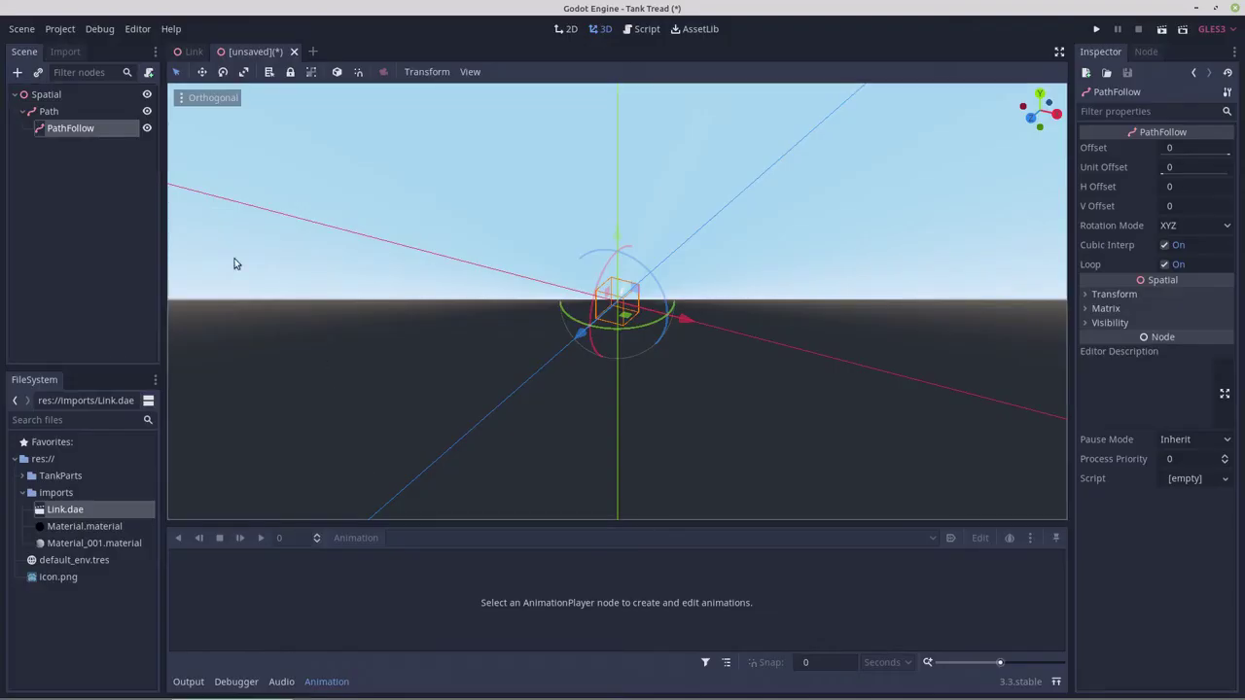
# - Instance Link.tscn from the TankParts folder as a child of the PathFollow node
pyautogui.press('KP_1')
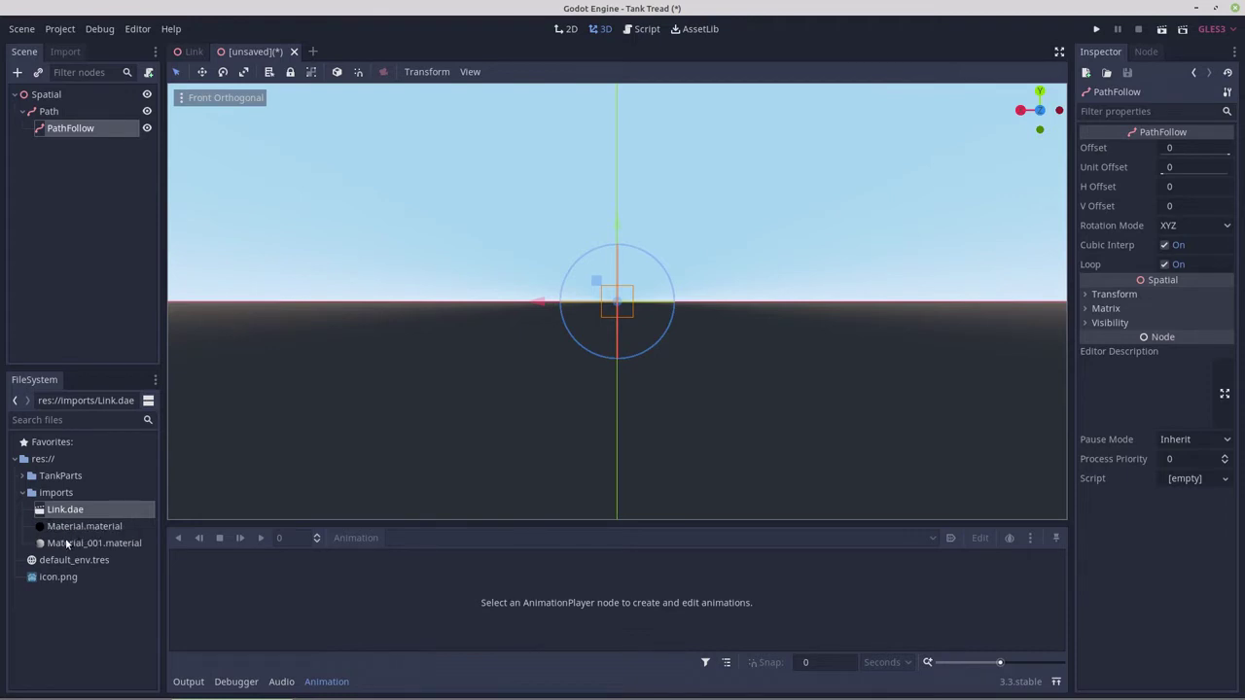
pyautogui.click(22, 493)
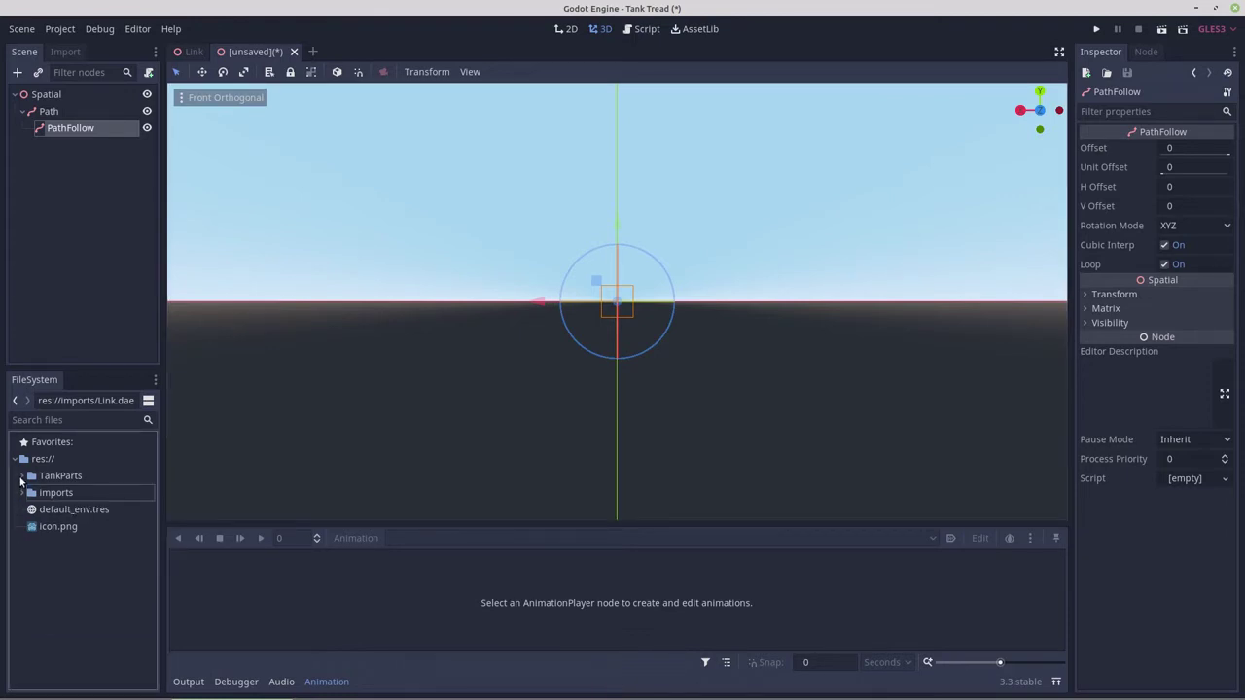
pyautogui.click(21, 476)
pyautogui.moveTo(47, 493); pyautogui.dragTo(66, 146)
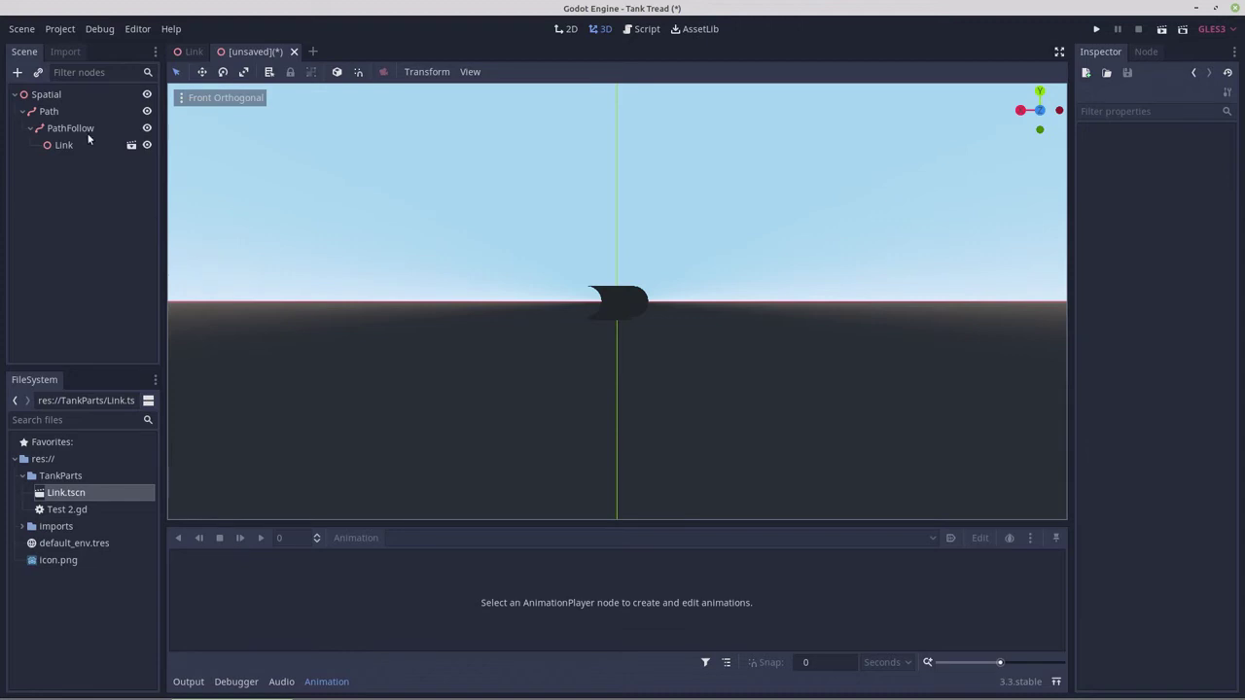
# - Turn on snapping for the Path and place curve points on both sides of the origin and above it
pyautogui.click(52, 113)
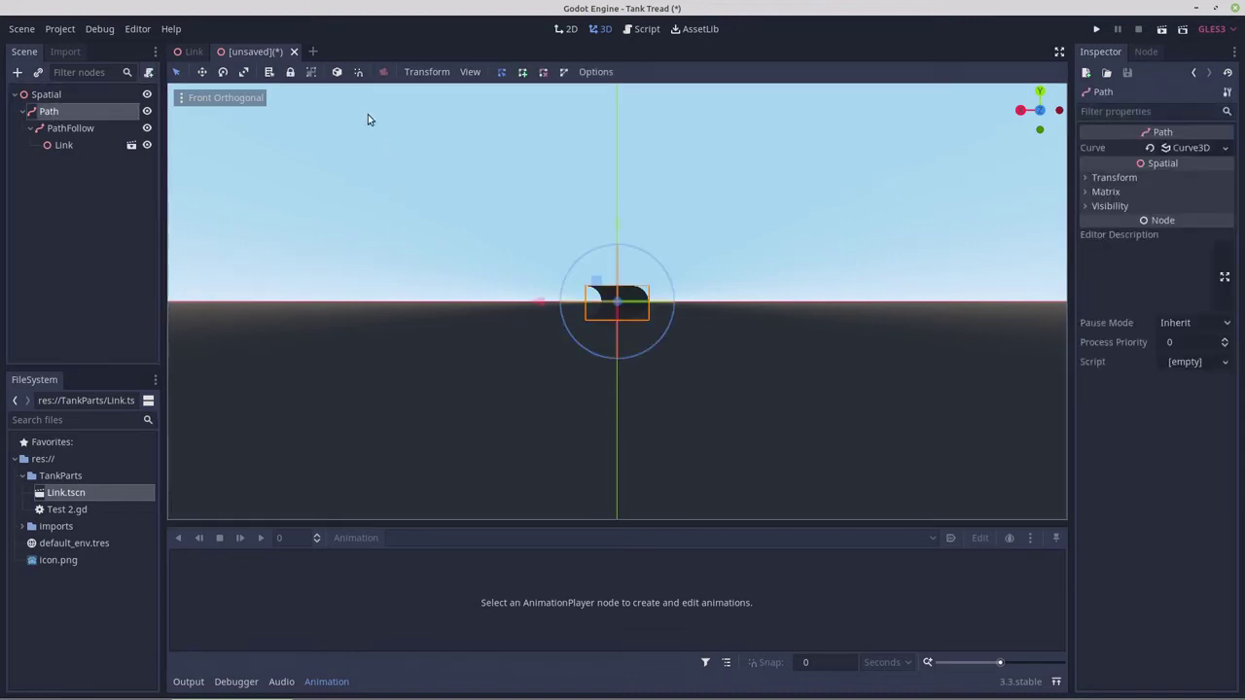
pyautogui.click(358, 73)
pyautogui.scroll(6, 622, 352)
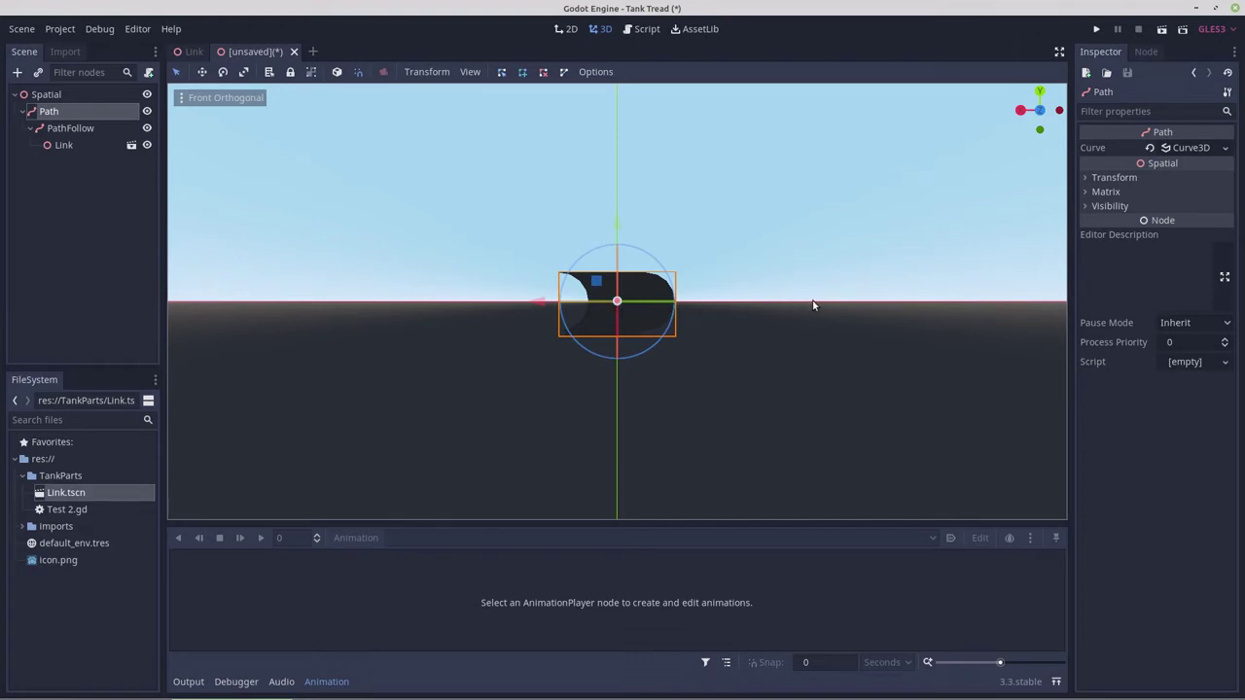
pyautogui.click(891, 214)
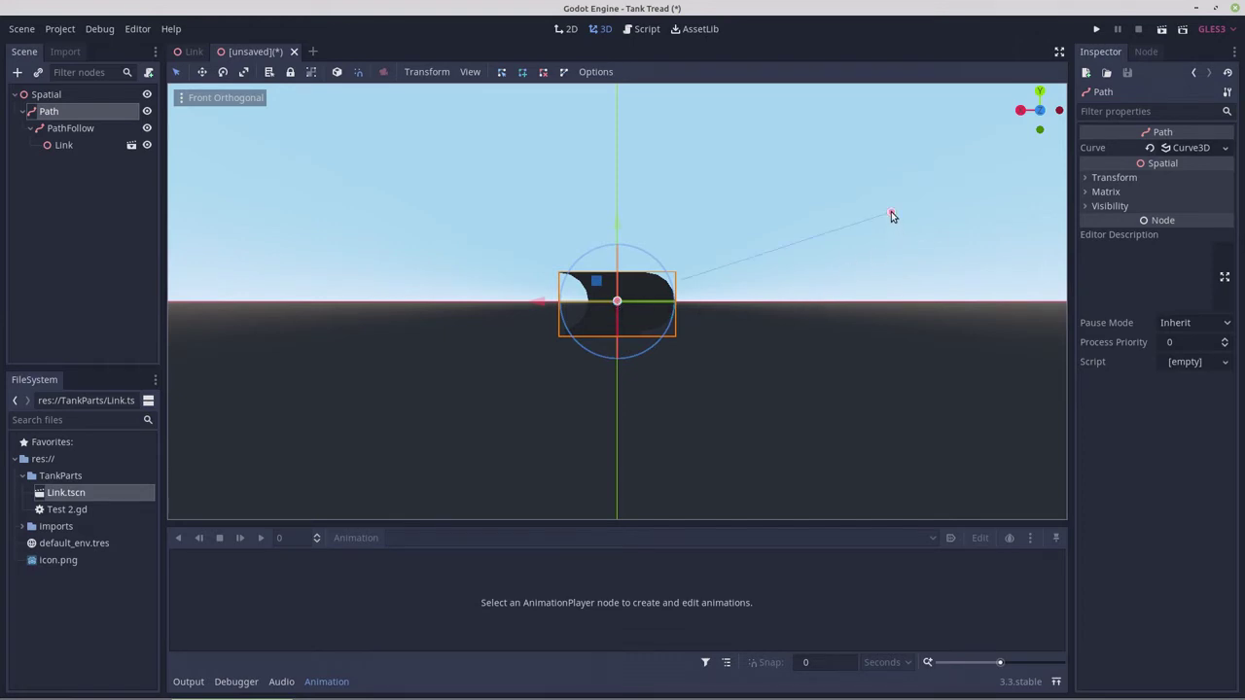
pyautogui.click(616, 124)
pyautogui.click(390, 219)
pyautogui.scroll(-5, 720, 240)
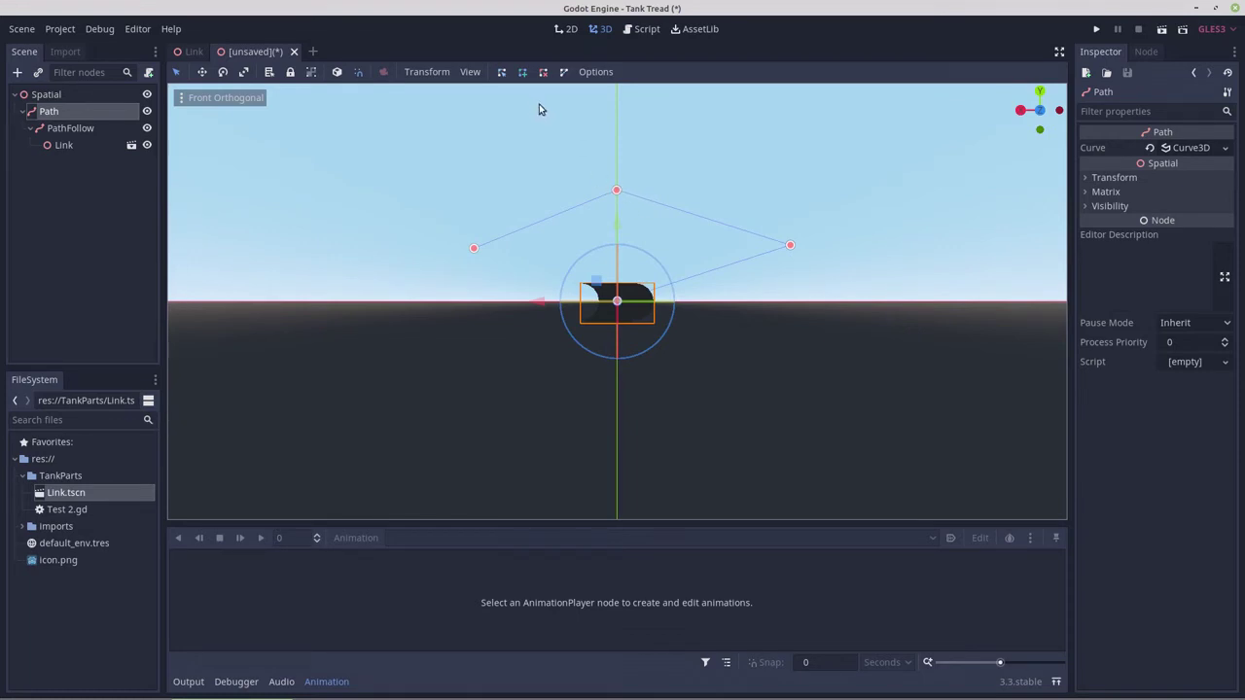
# - Snap one side point of the path to (-2, 1, 0), align the opposite one level with it, and raise the middle point to (0, 2, 0)
pyautogui.click(503, 74)
pyautogui.moveTo(616, 191)
pyautogui.mouseDown()
pyautogui.moveTo(618, 283)
pyautogui.moveTo(619, 161)
pyautogui.moveTo(619, 200)
pyautogui.mouseUp()
pyautogui.moveTo(784, 244)
pyautogui.mouseDown()
pyautogui.moveTo(789, 273)
pyautogui.moveTo(790, 250)
pyautogui.mouseUp()
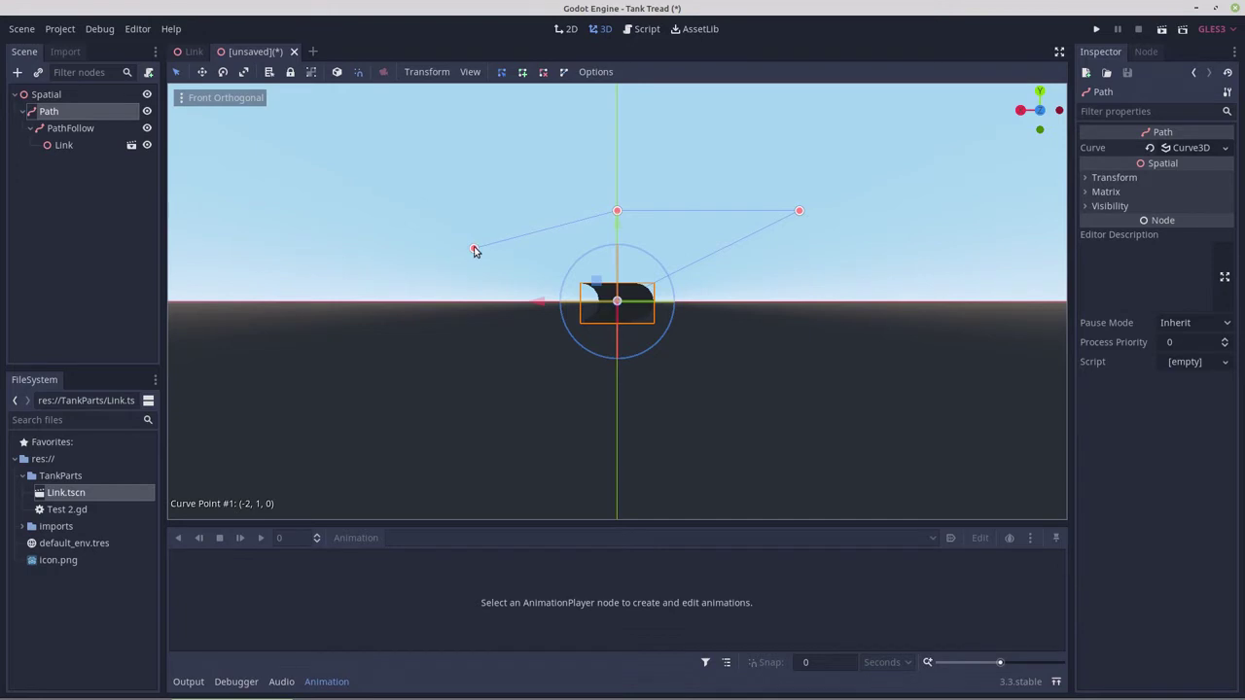
pyautogui.moveTo(473, 251)
pyautogui.mouseDown()
pyautogui.moveTo(473, 278)
pyautogui.moveTo(473, 246)
pyautogui.mouseUp()
pyautogui.click(617, 212)
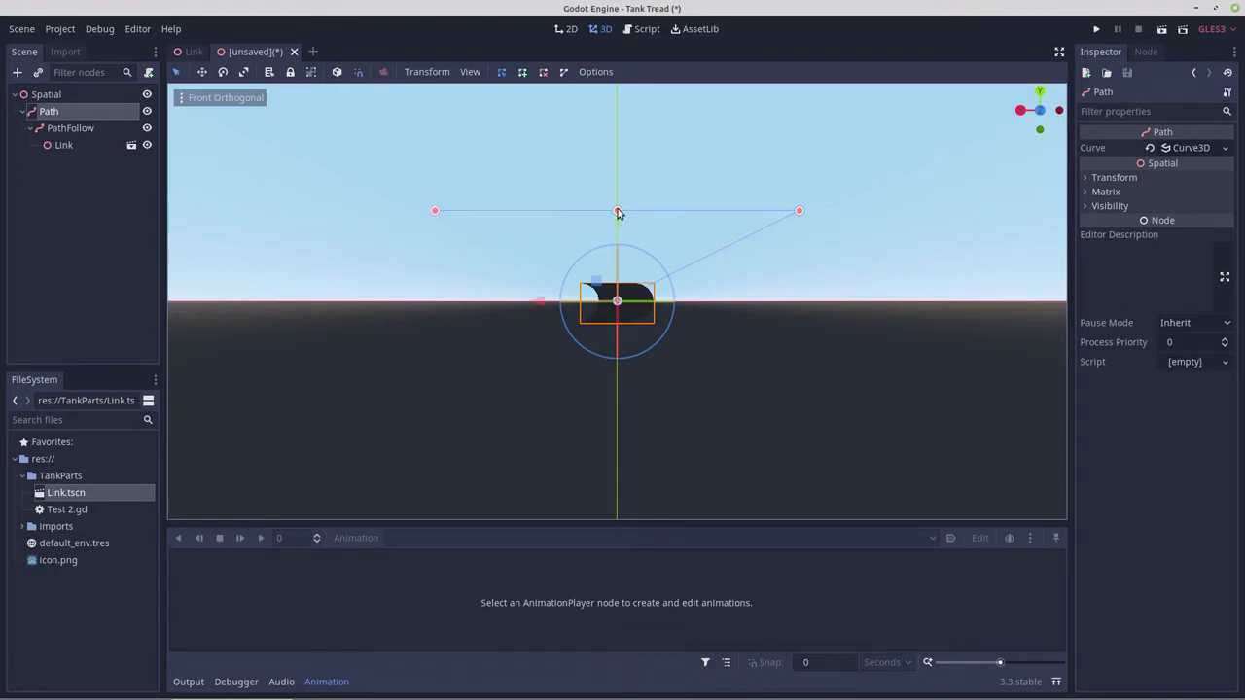
pyautogui.moveTo(618, 196); pyautogui.dragTo(620, 157)
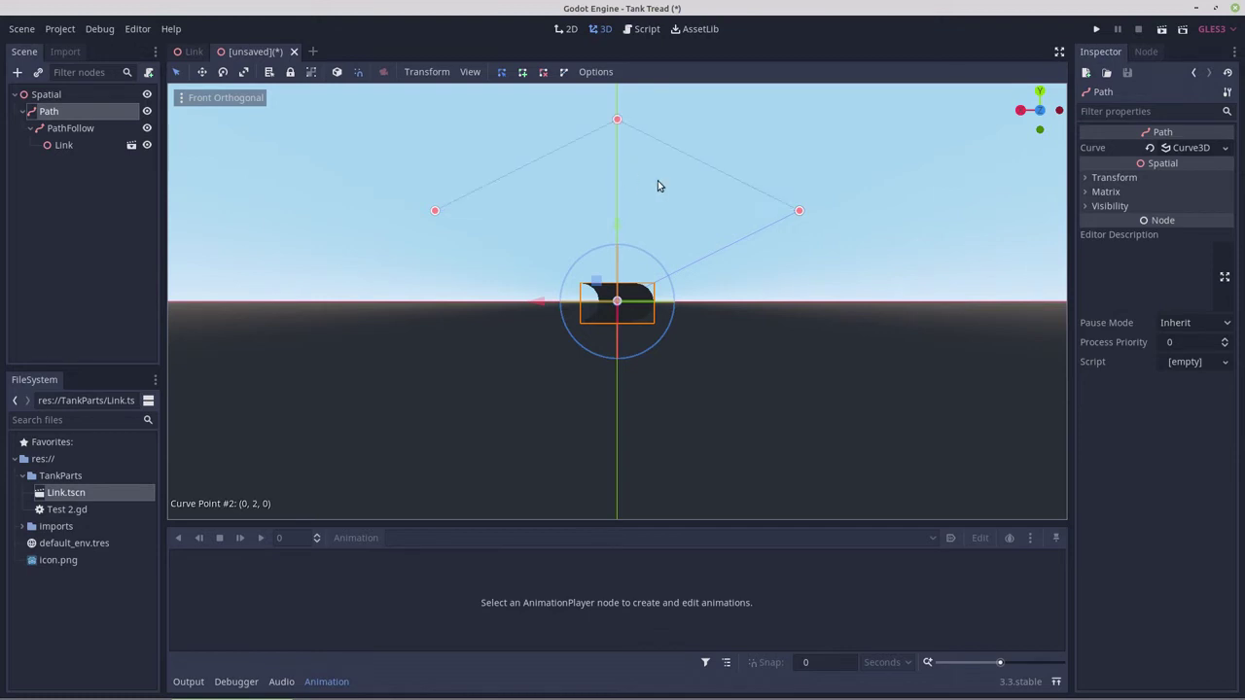
# - Widen the path by moving its two side points out to (-4, 1, 0) and (4, 1, 0)
pyautogui.moveTo(799, 211); pyautogui.dragTo(860, 214)
pyautogui.moveTo(435, 212); pyautogui.dragTo(376, 216)
pyautogui.scroll(-3, 545, 233)
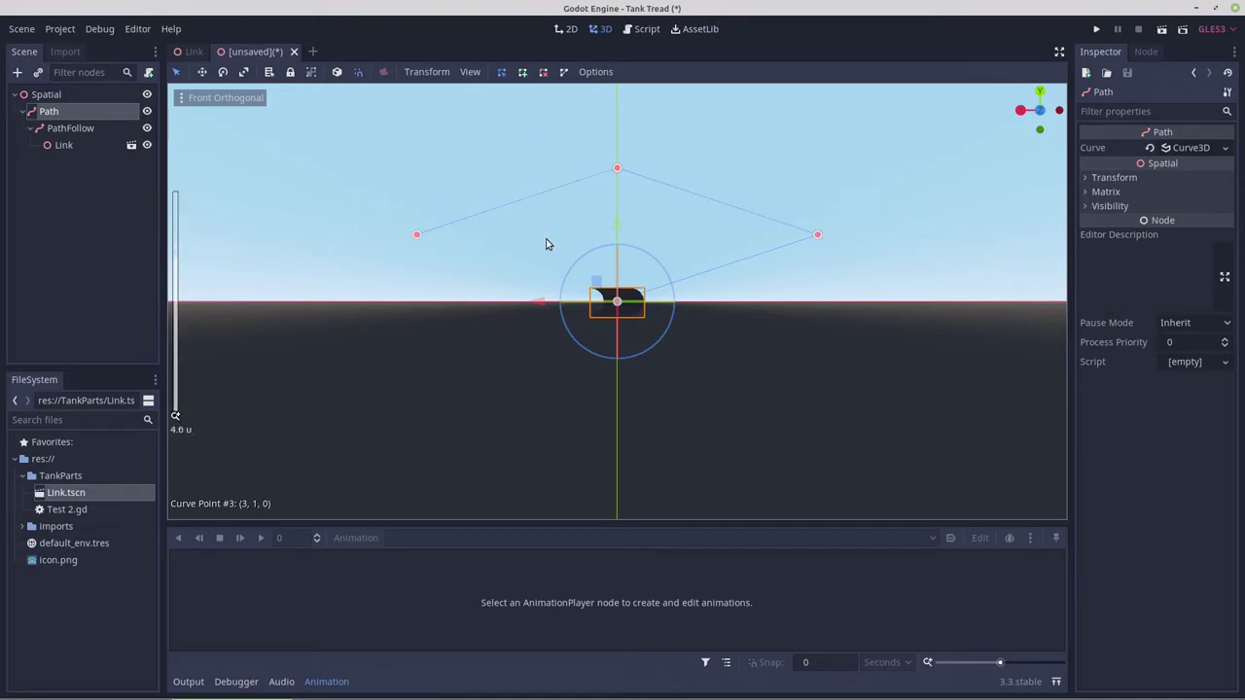
pyautogui.scroll(-1, 546, 244)
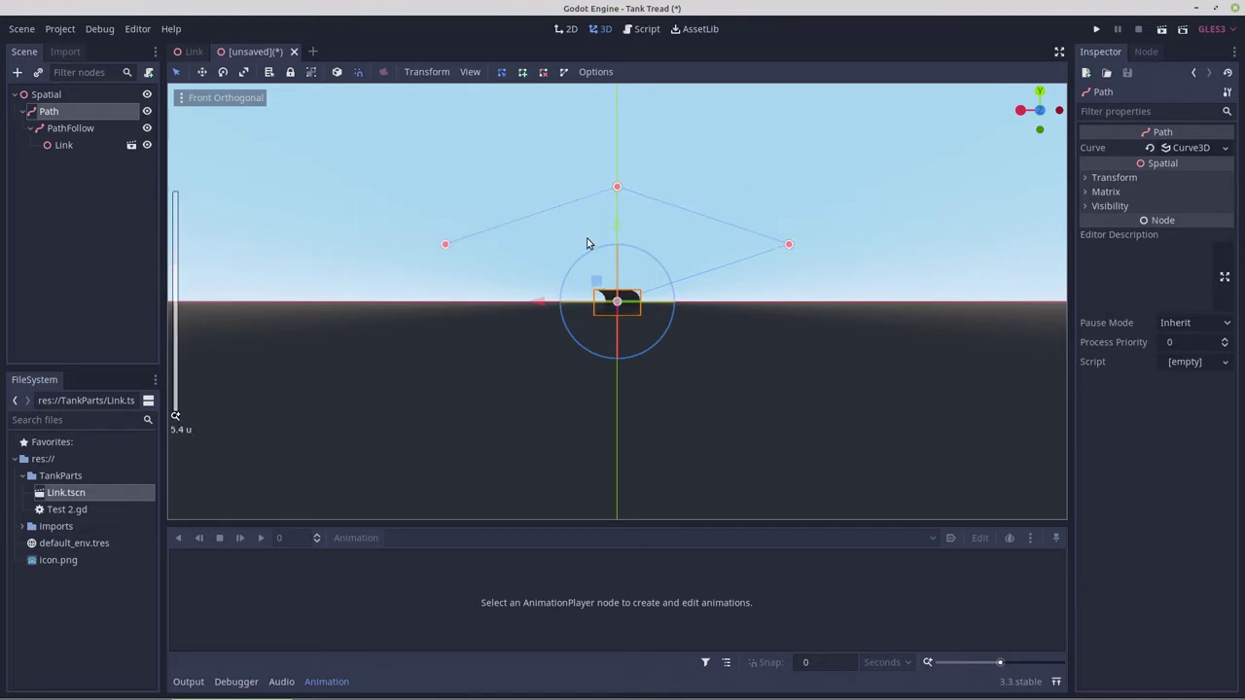
pyautogui.moveTo(789, 246); pyautogui.dragTo(846, 245)
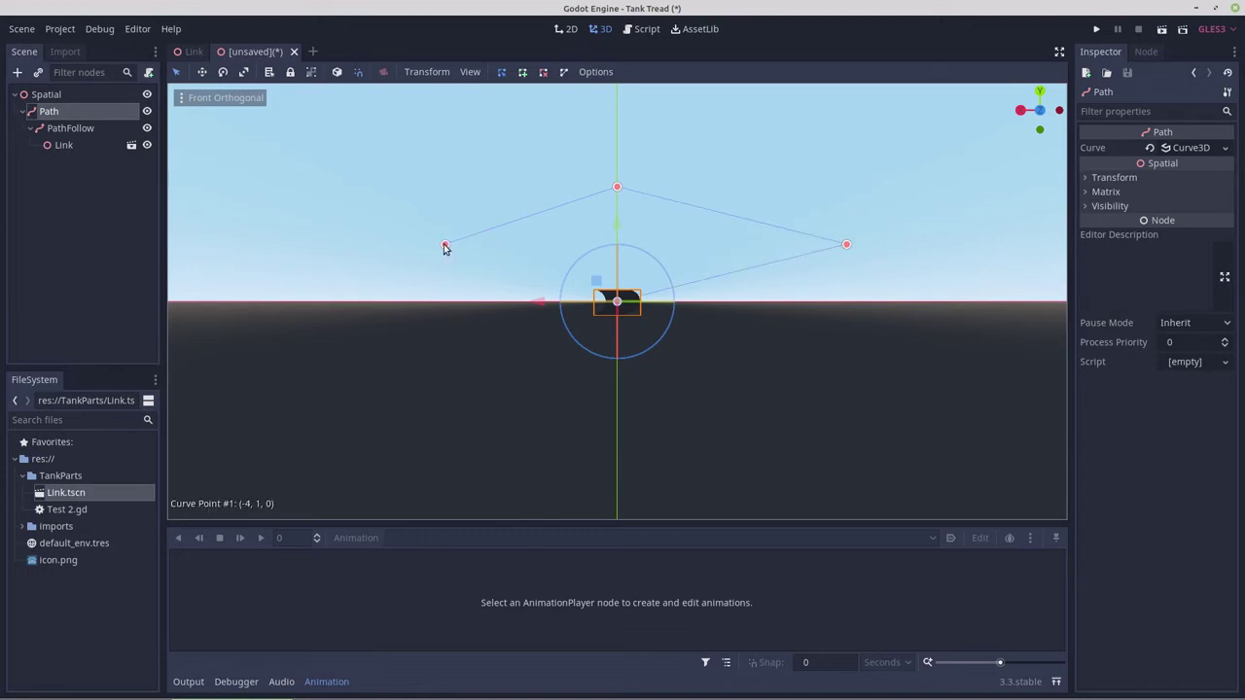
pyautogui.moveTo(445, 245); pyautogui.dragTo(412, 245)
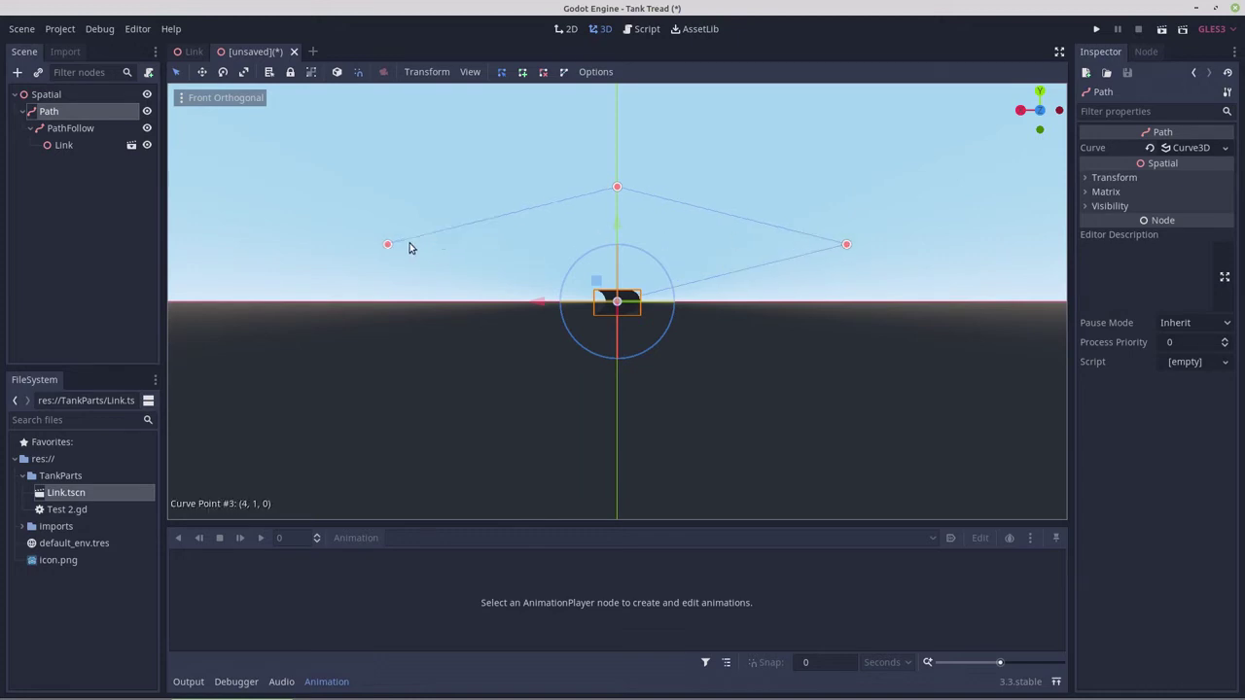
# - Close the curve and round it with horizontal handles on its upper and origin points and vertical handles on its side points
pyautogui.click(561, 73)
pyautogui.keyDown('shift'); pyautogui.moveTo(617, 188); pyautogui.dragTo(737, 187); pyautogui.keyUp('shift')
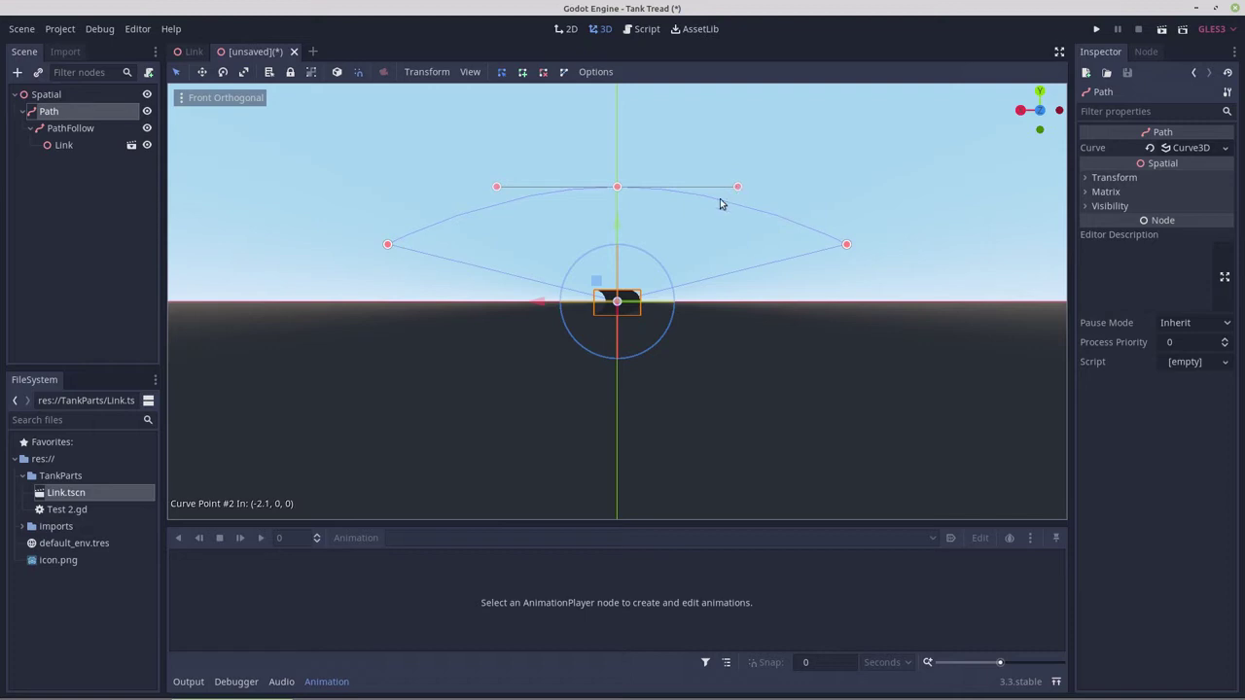
pyautogui.keyDown('shift'); pyautogui.moveTo(628, 300); pyautogui.dragTo(747, 303); pyautogui.keyUp('shift')
pyautogui.keyDown('shift'); pyautogui.moveTo(618, 305); pyautogui.dragTo(492, 304); pyautogui.keyUp('shift')
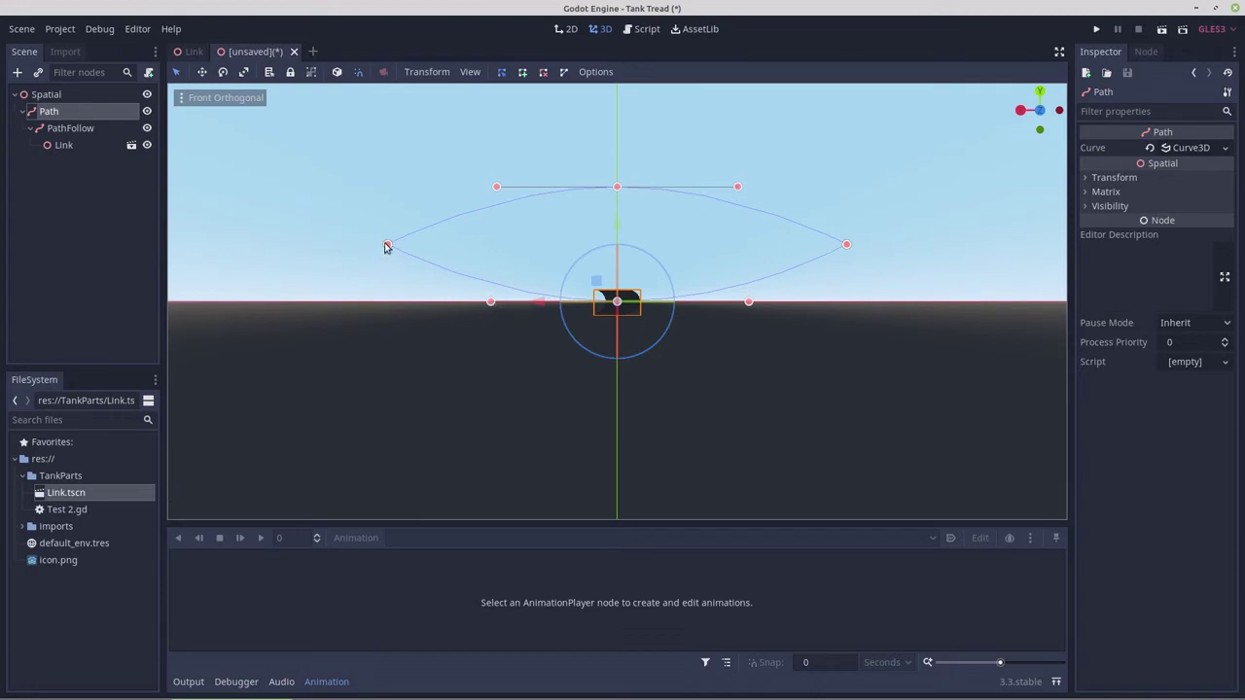
pyautogui.keyDown('shift'); pyautogui.moveTo(387, 246); pyautogui.dragTo(386, 197); pyautogui.keyUp('shift')
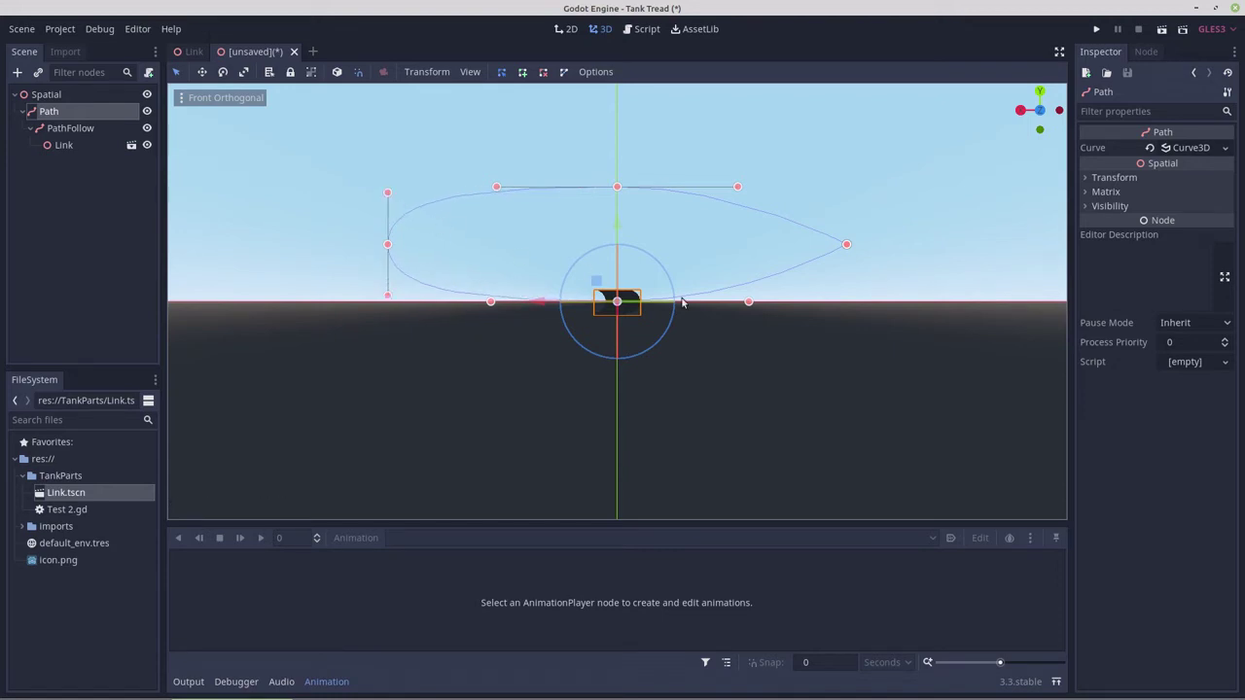
pyautogui.keyDown('shift'); pyautogui.moveTo(845, 245); pyautogui.dragTo(846, 298); pyautogui.keyUp('shift')
# - Set the PathFollow node's Rotation Mode to Oriented
pyautogui.click(62, 129)
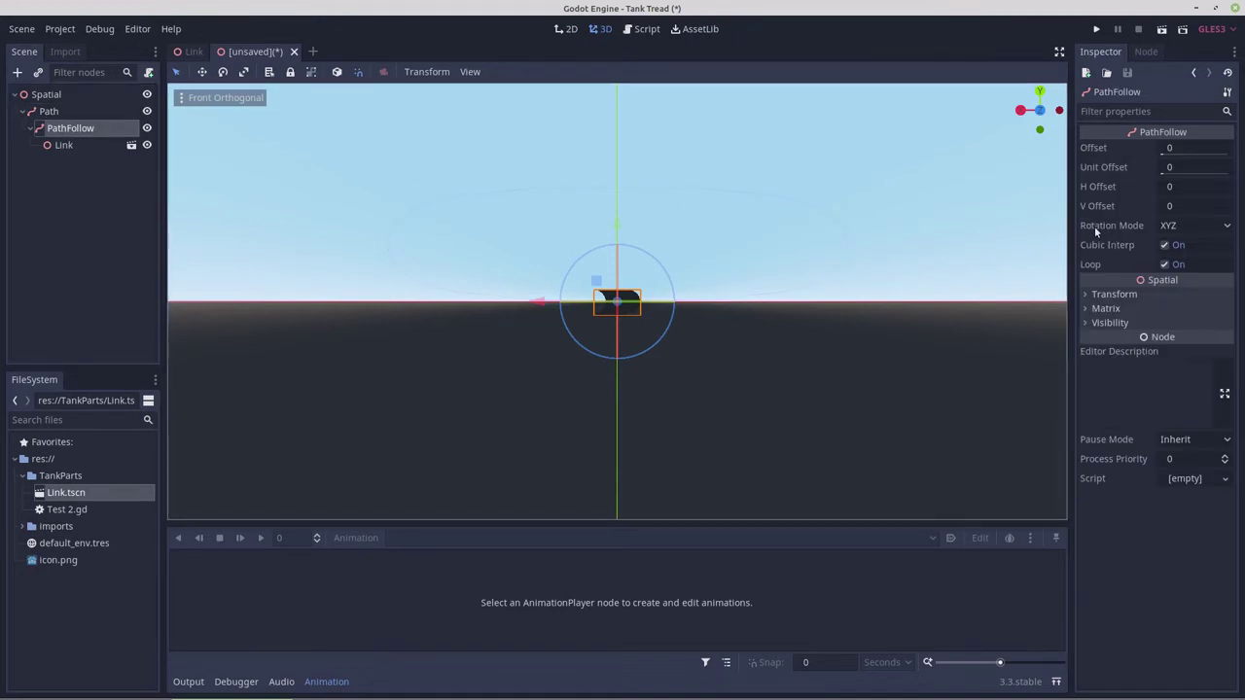
pyautogui.click(1226, 227)
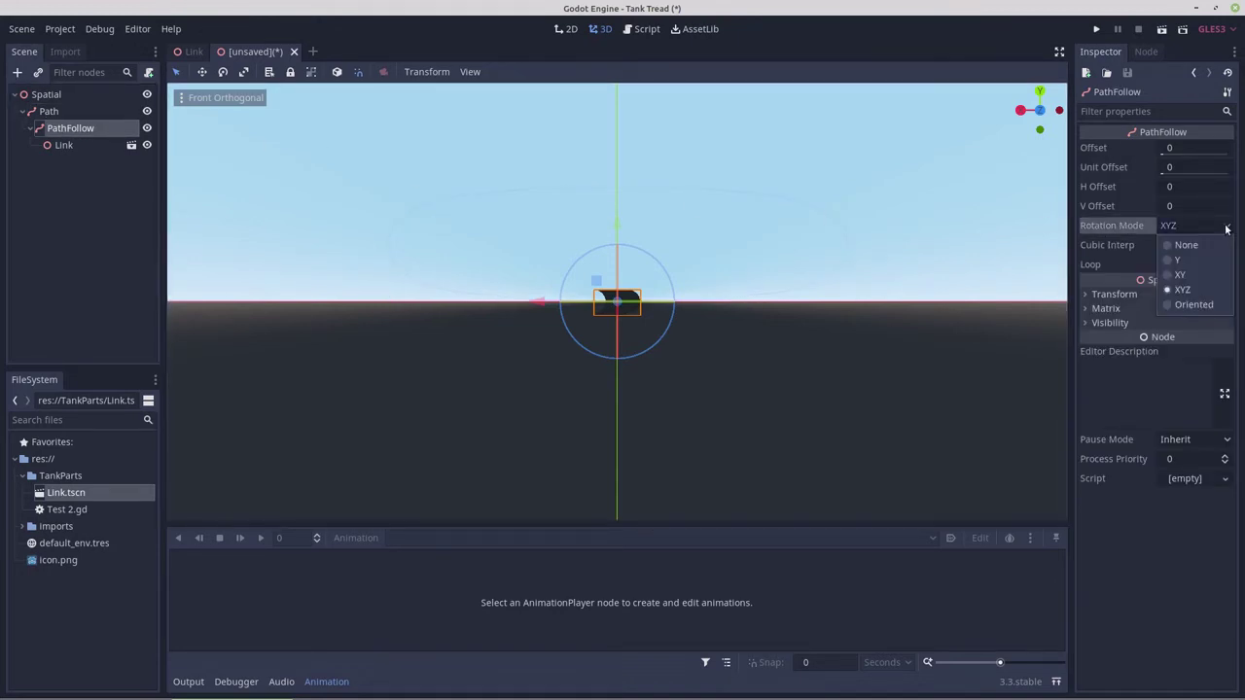
pyautogui.click(1182, 306)
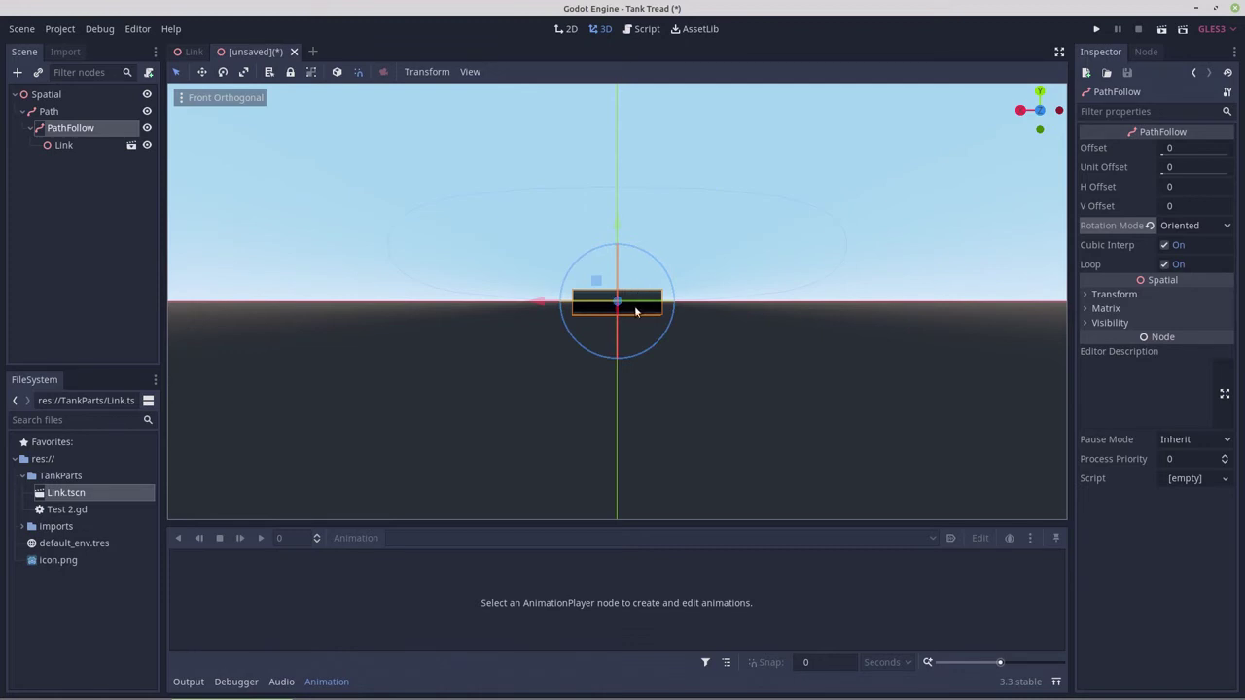
# - In the Link scene, rotate the Link node a quarter turn about the vertical axis, save it, and return to the path scene
pyautogui.click(195, 51)
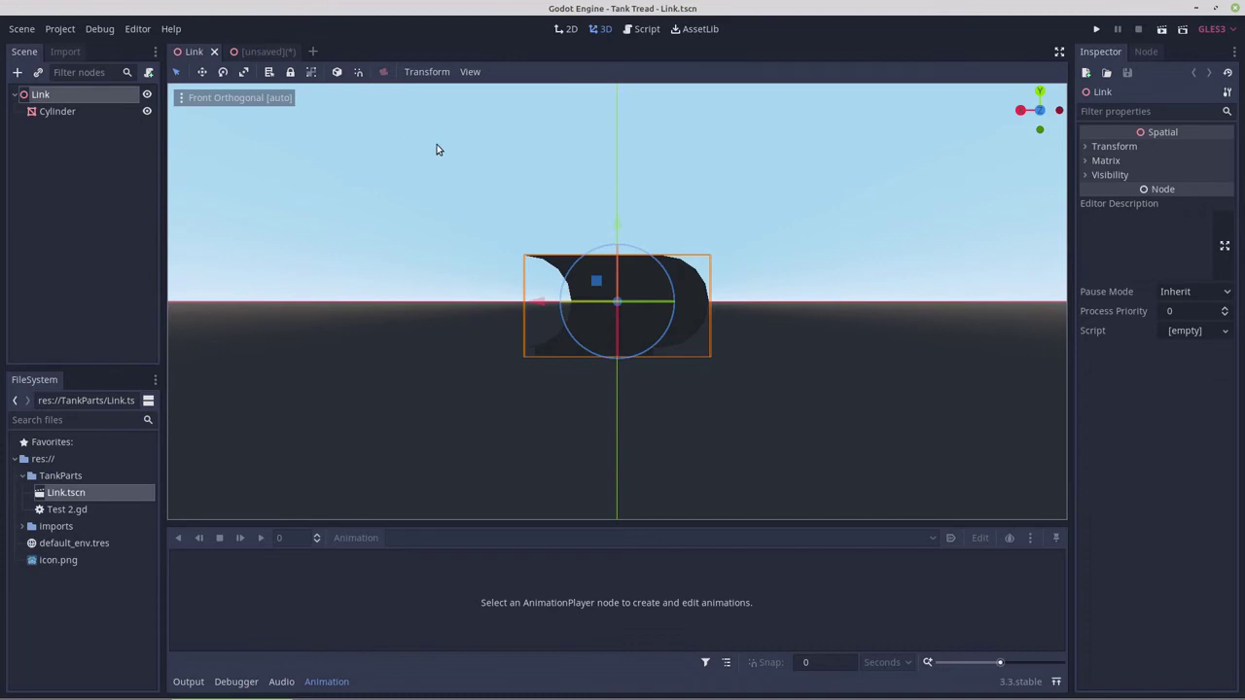
pyautogui.press('KP_7')
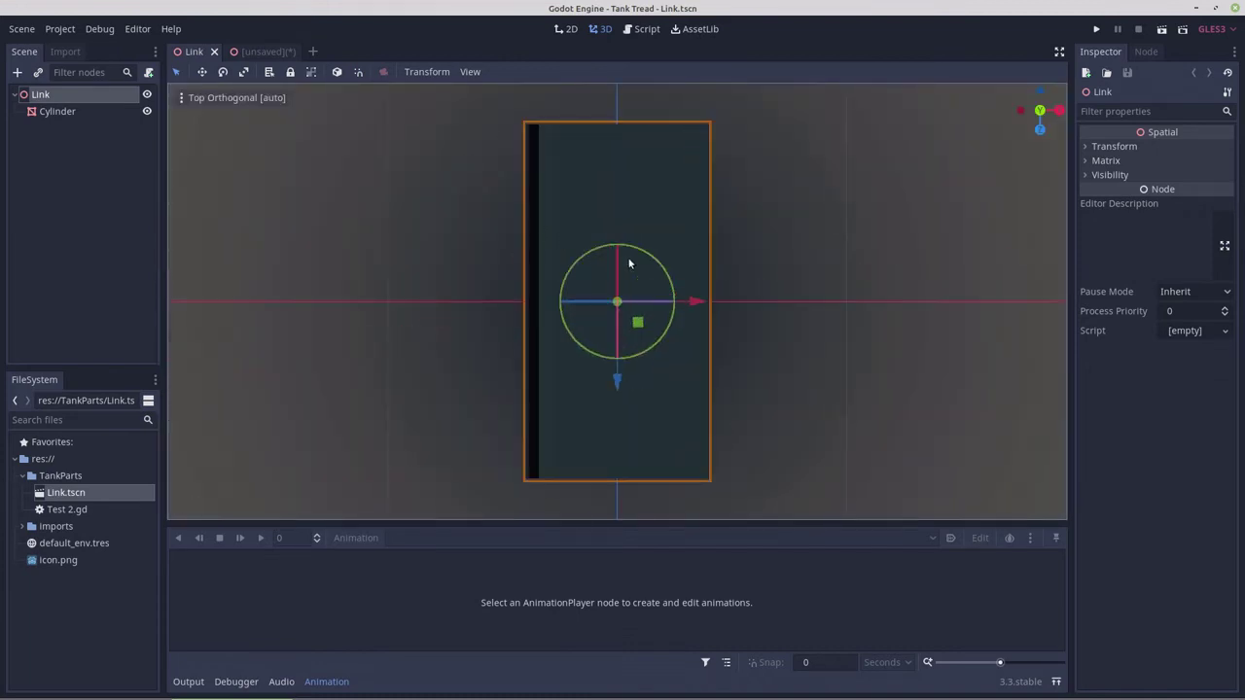
pyautogui.scroll(-3, 655, 266)
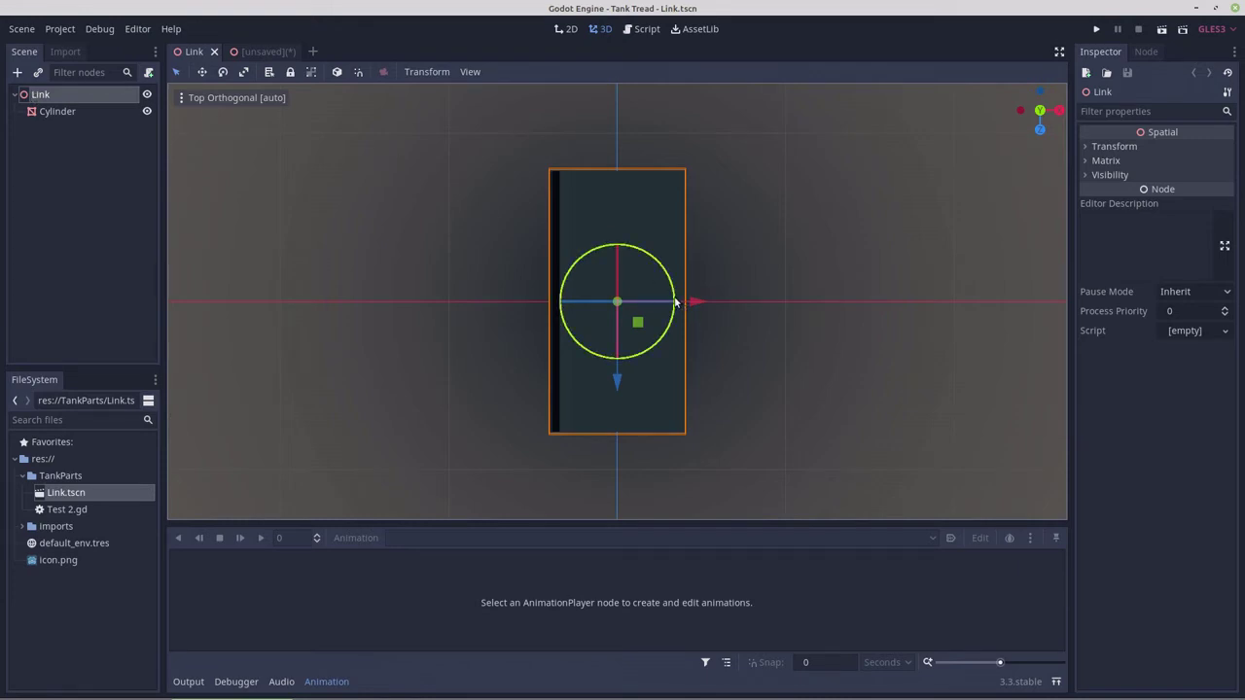
pyautogui.moveTo(675, 302); pyautogui.dragTo(619, 222)
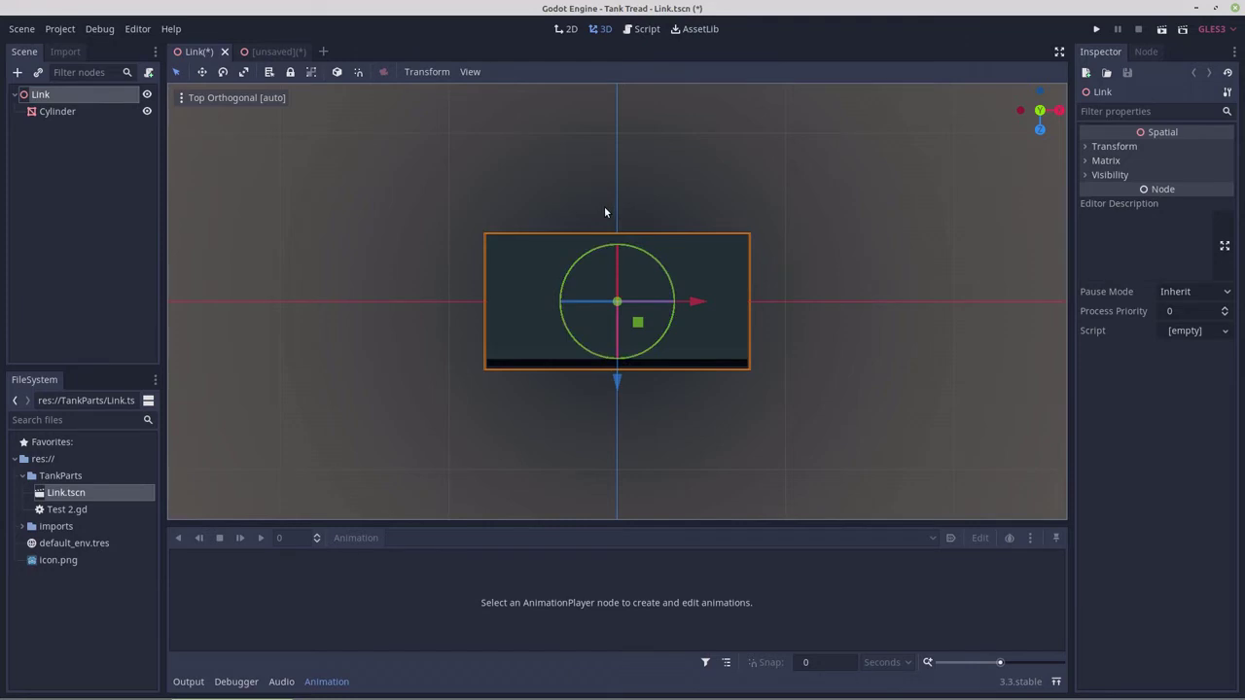
pyautogui.hotkey('ctrl', 's')
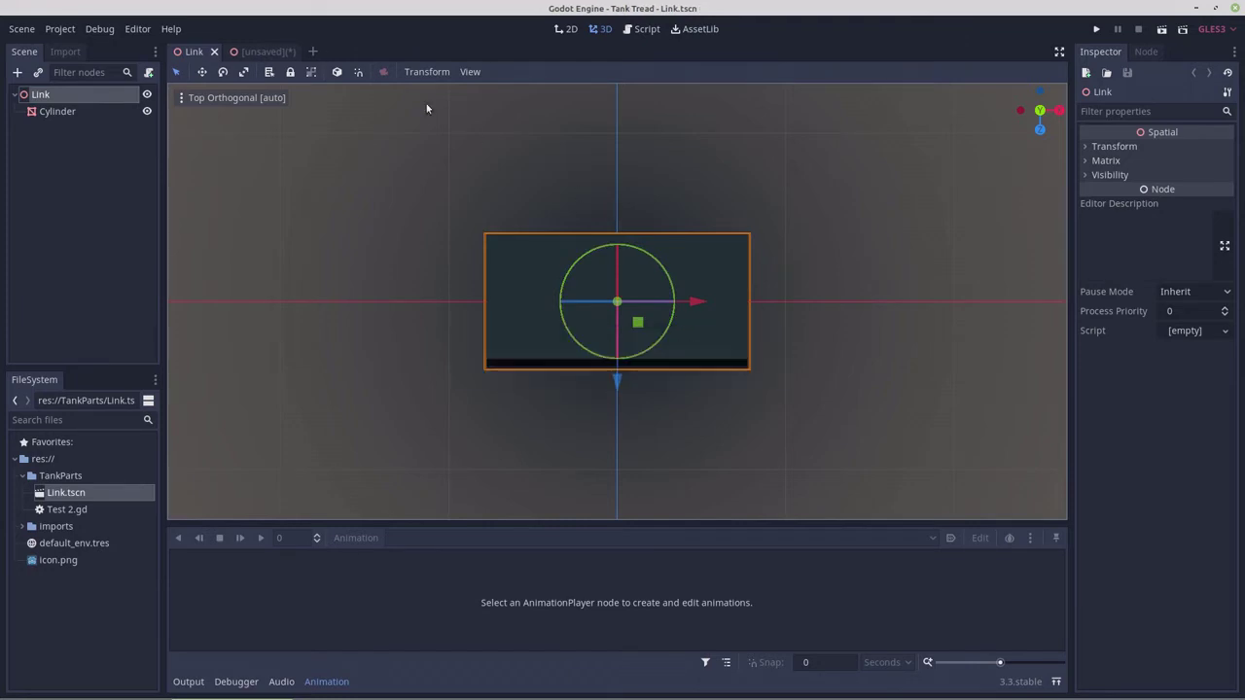
pyautogui.click(242, 55)
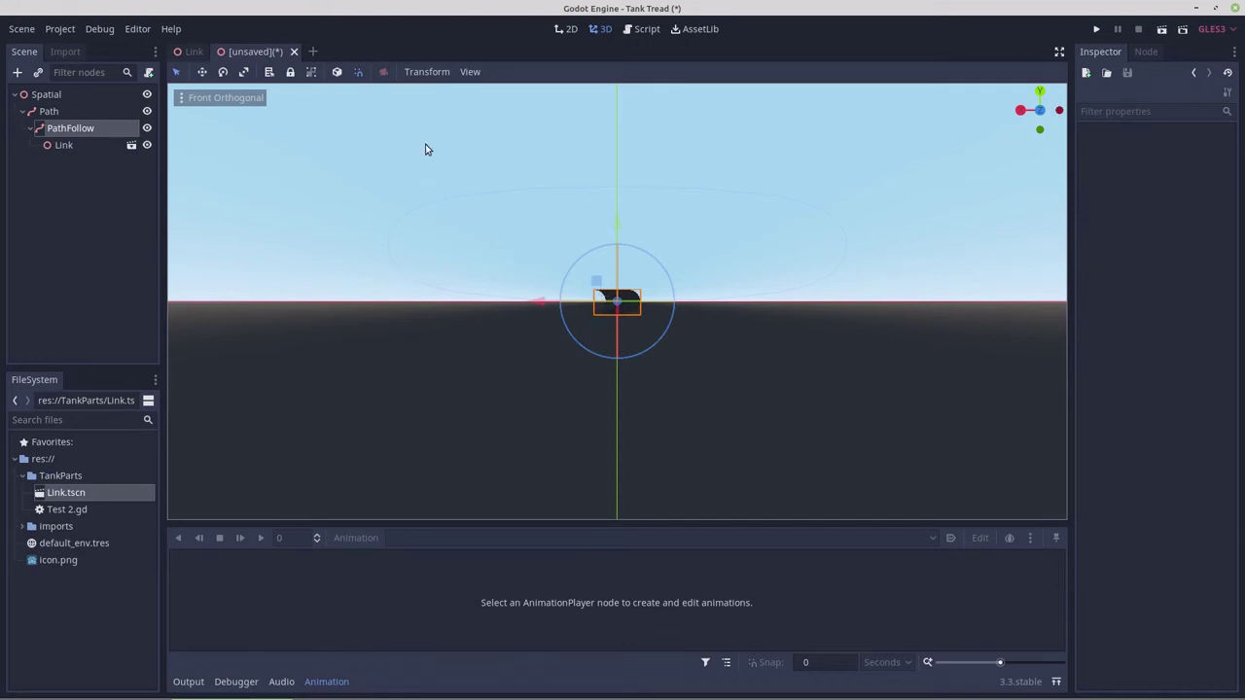
# - Rotate the Link node a further 180 degrees about the vertical axis in its scene, save it, and check its orientation on the path
pyautogui.click(193, 52)
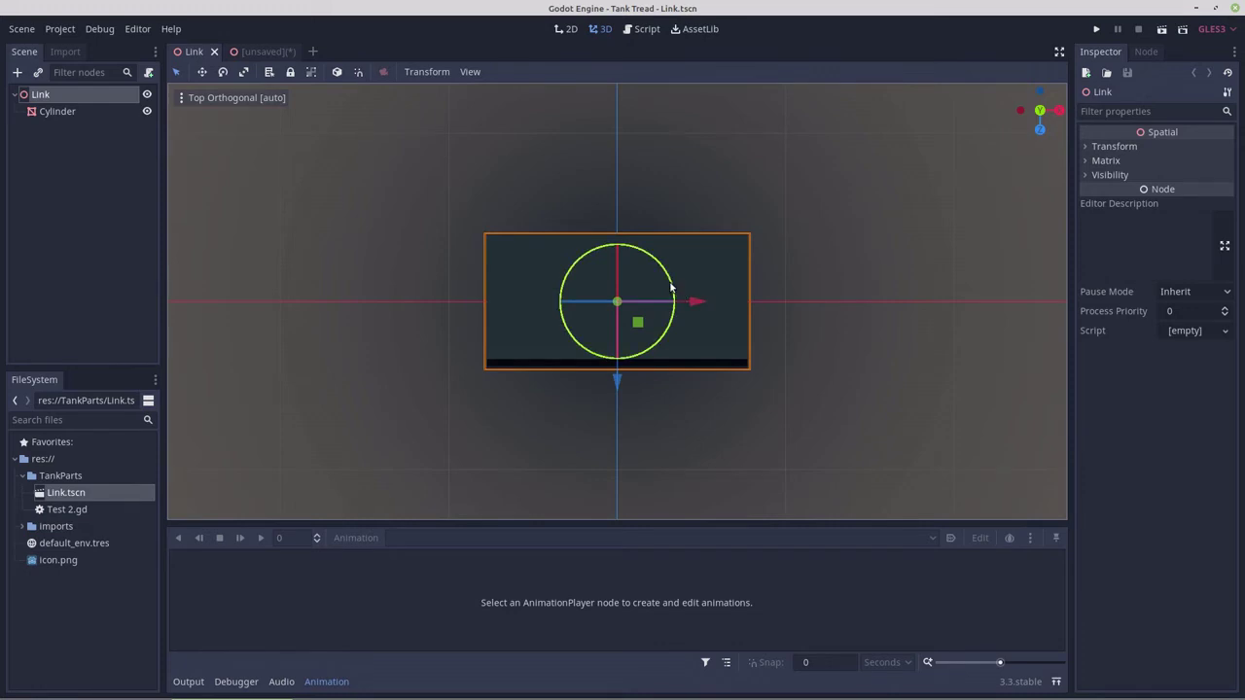
pyautogui.moveTo(671, 292); pyautogui.dragTo(520, 328)
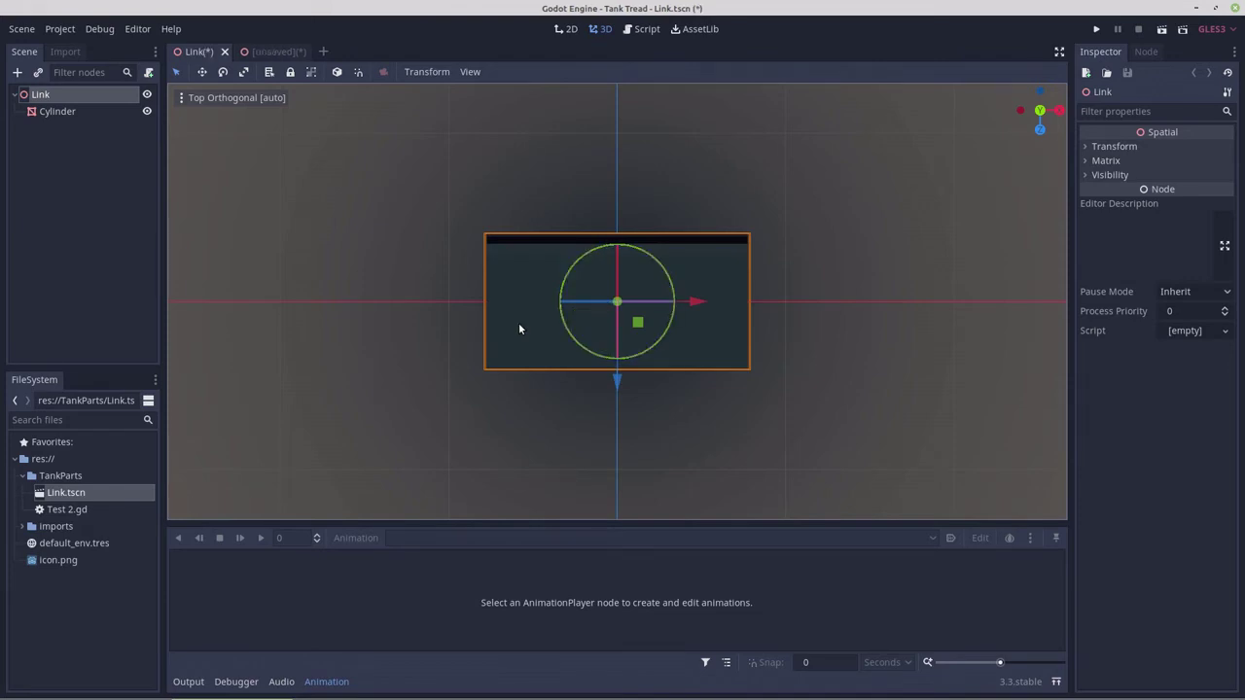
pyautogui.hotkey('ctrl', 's')
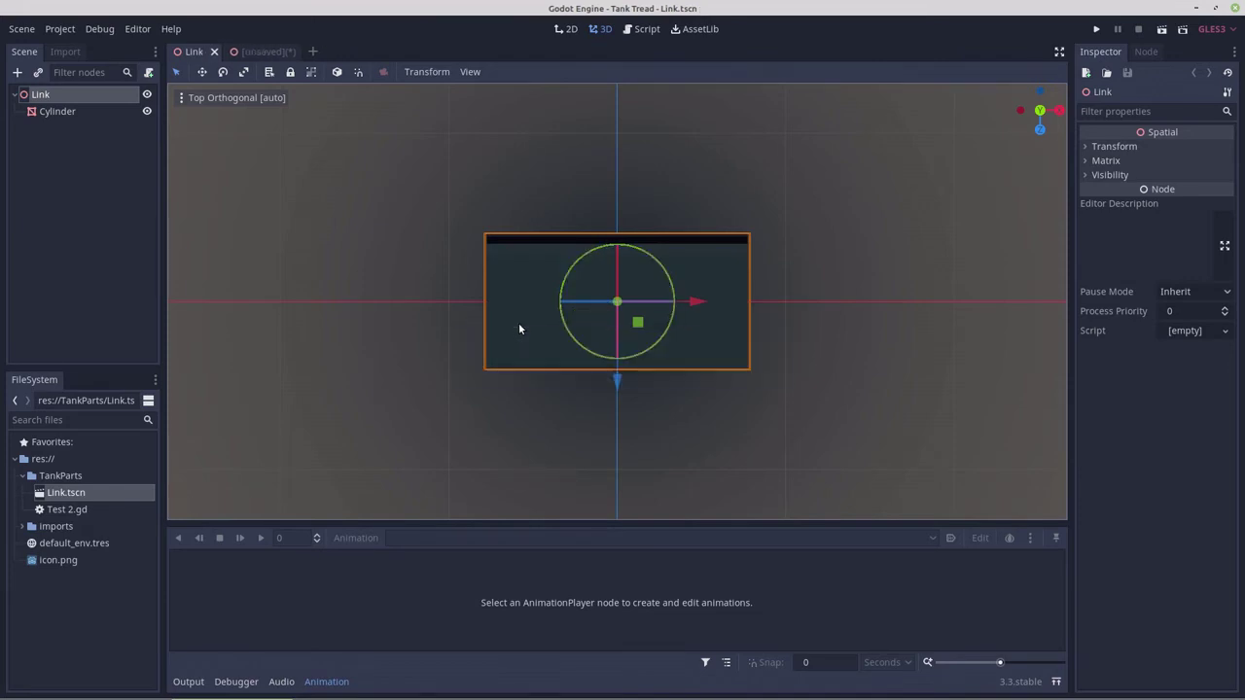
pyautogui.click(261, 54)
pyautogui.scroll(4, 593, 328)
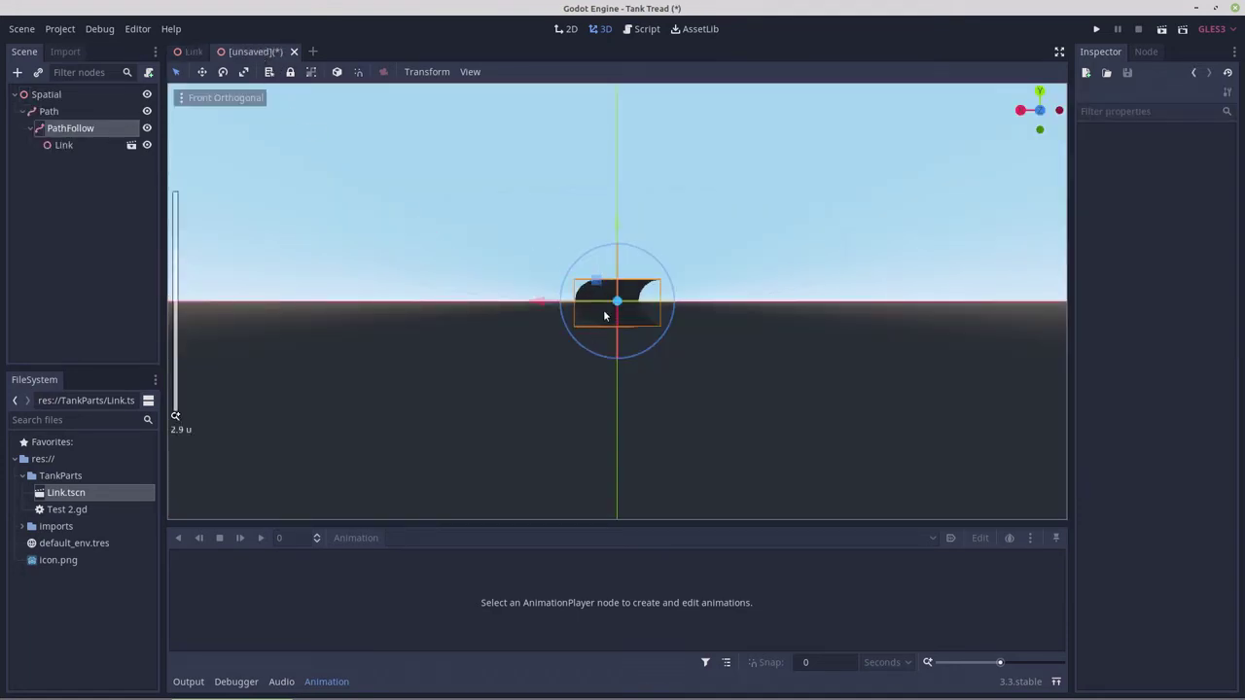
pyautogui.scroll(-4, 674, 352)
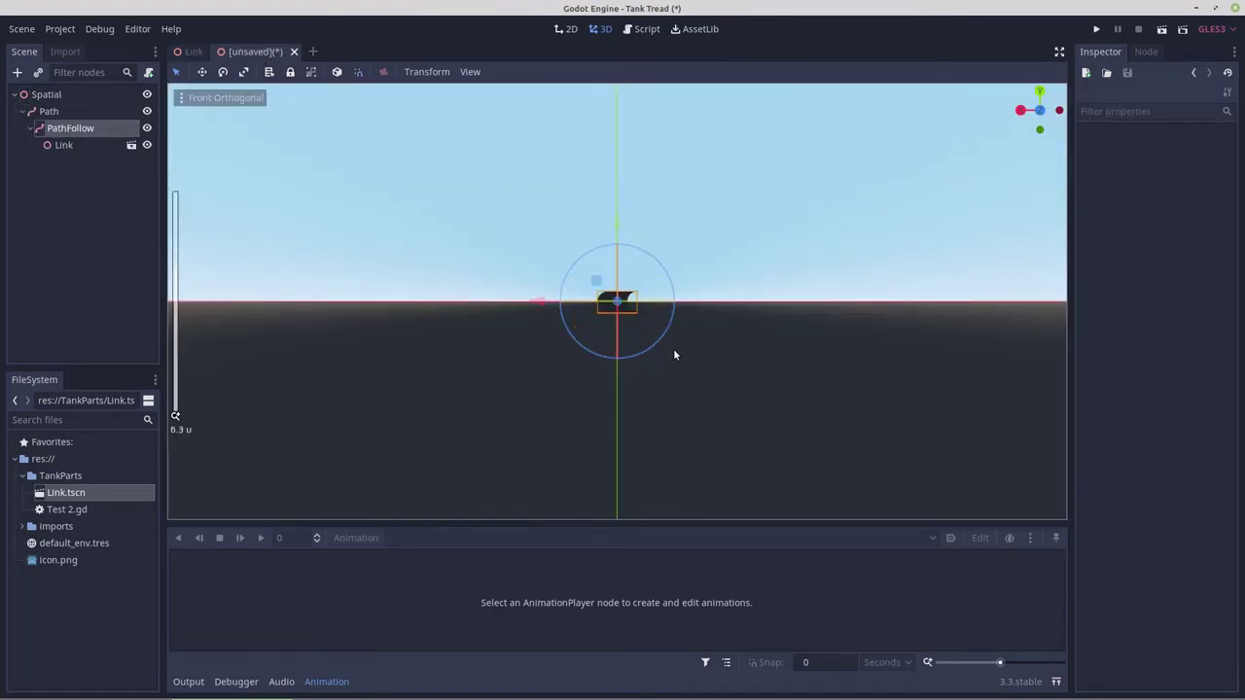
pyautogui.click(65, 130)
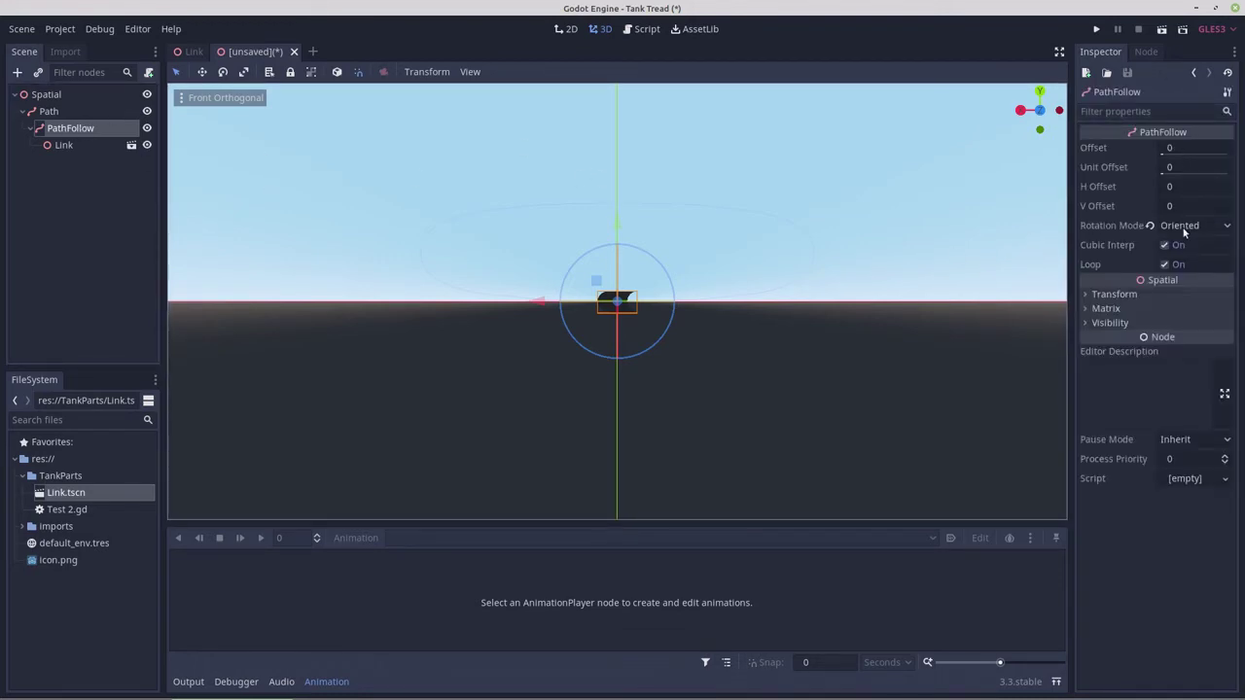
# - Rename the path scene's Spatial root node to Test
pyautogui.doubleClick(50, 96)
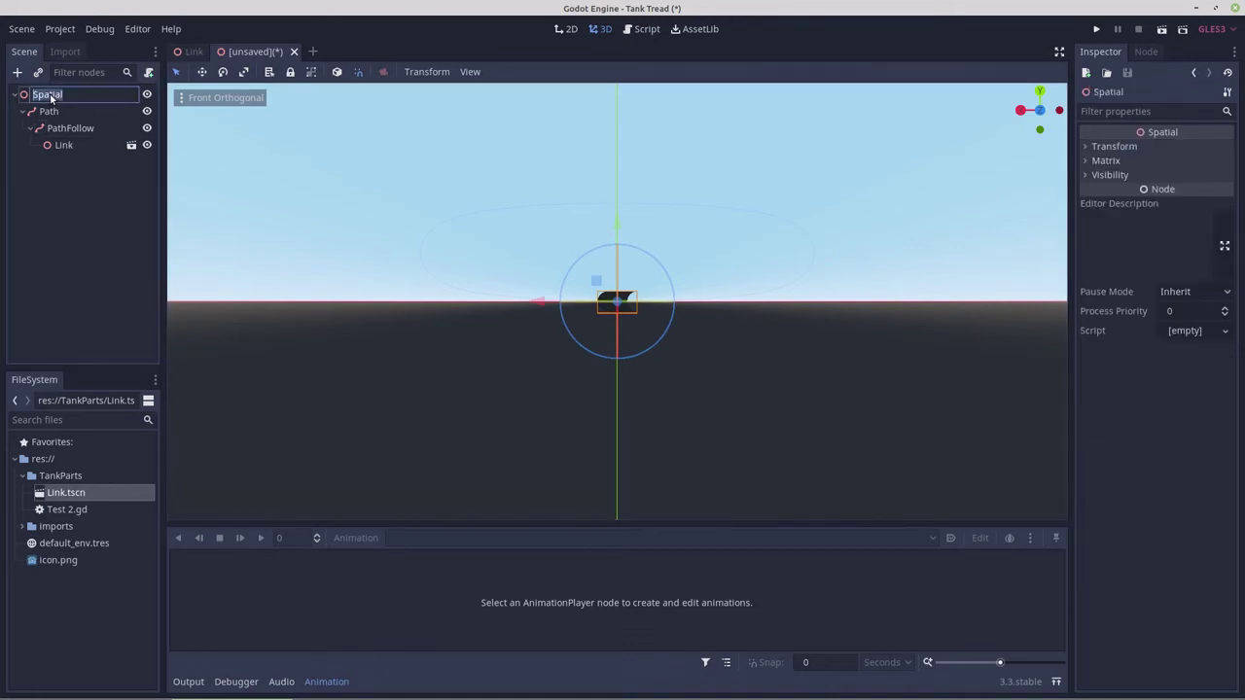
pyautogui.write('Test')
pyautogui.click(68, 192)
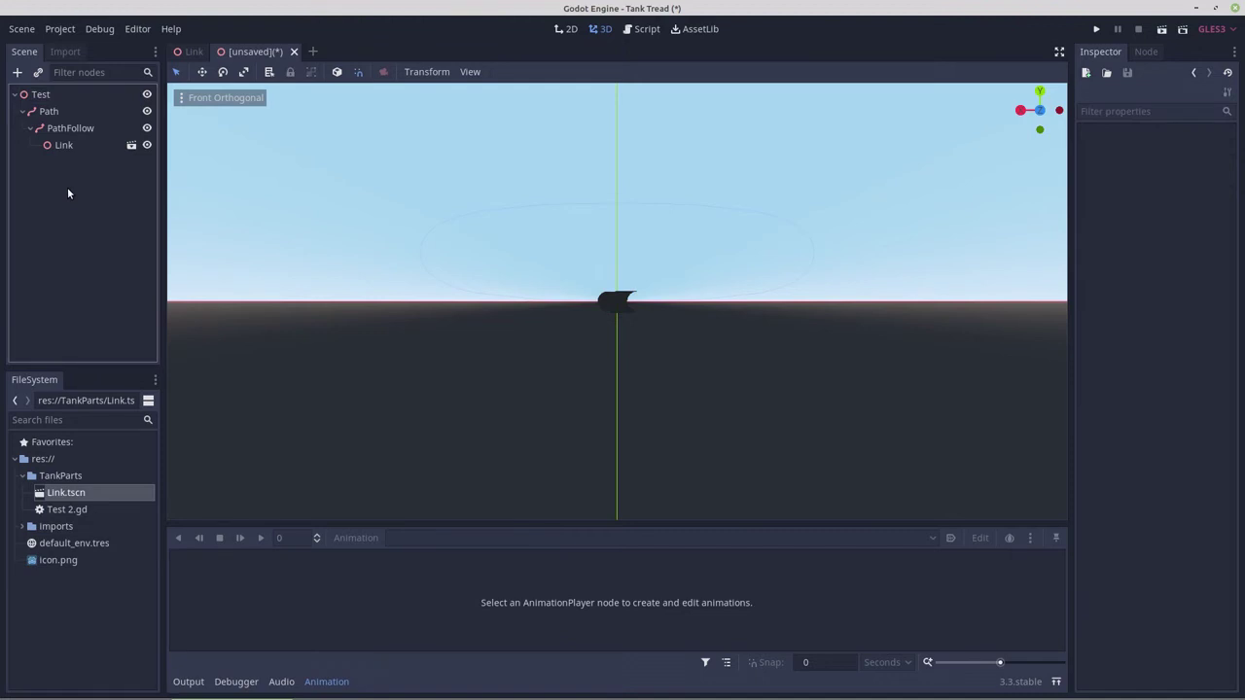
# - Attach the existing script Test 2.gd from the TankParts folder to the Test root node
pyautogui.click(39, 95)
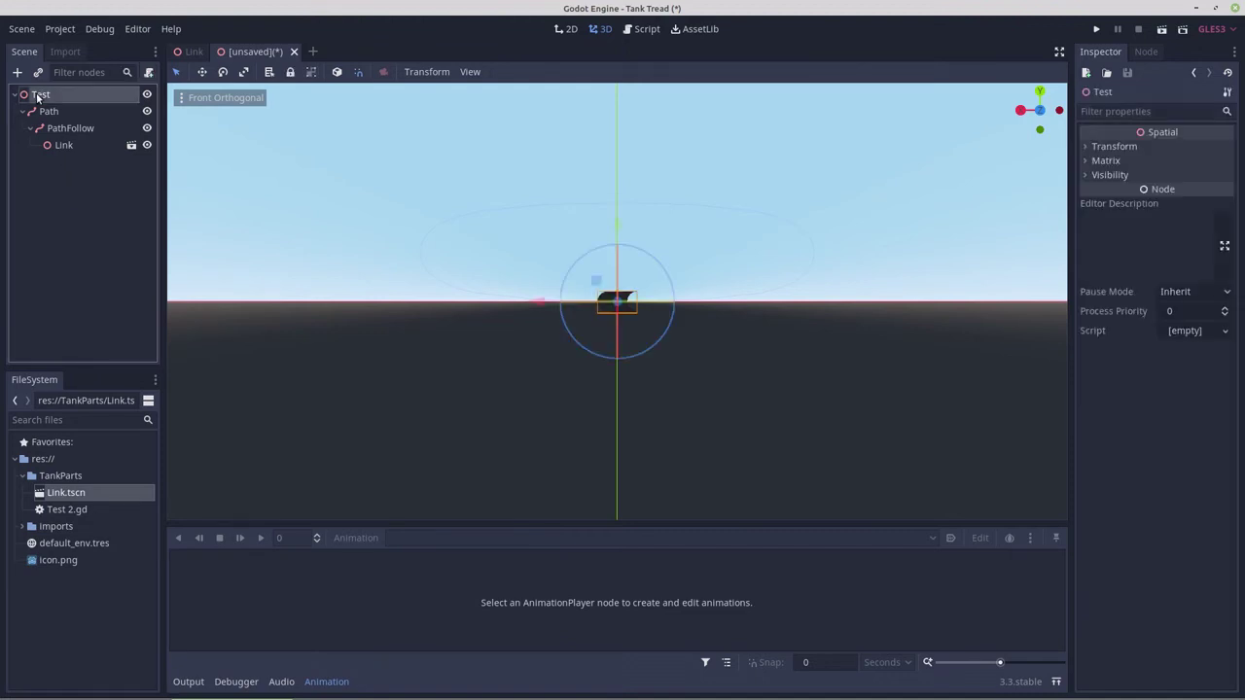
pyautogui.click(150, 72)
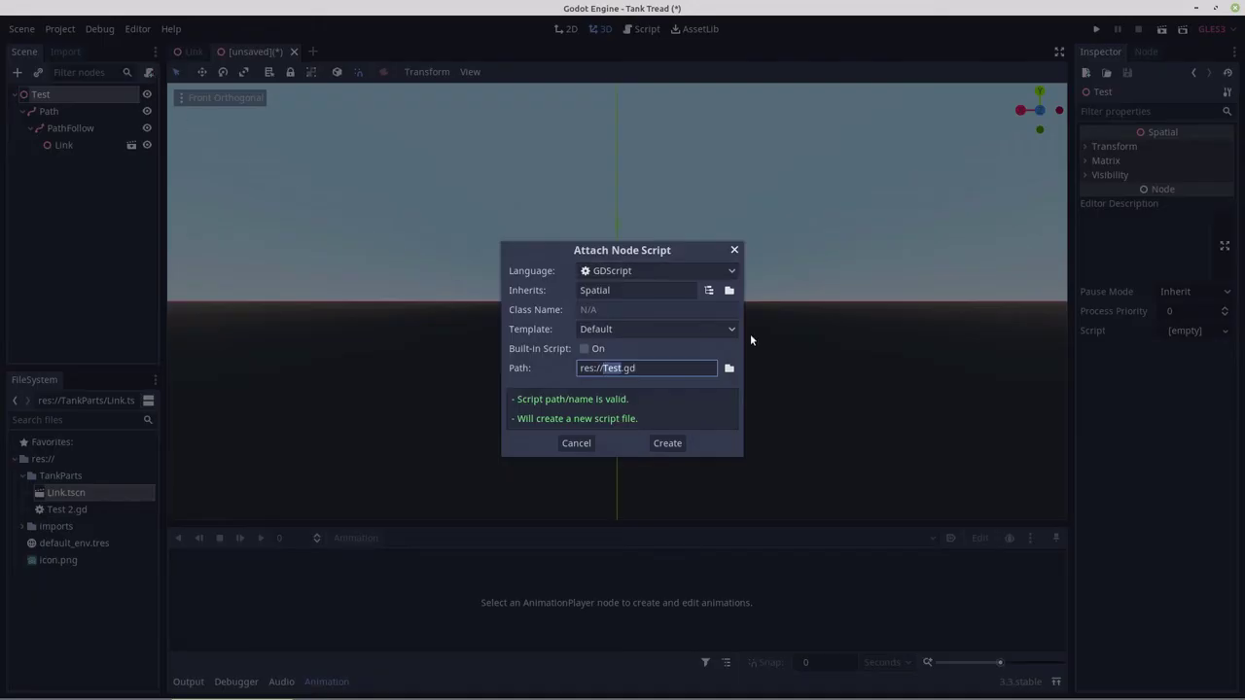
pyautogui.click(728, 367)
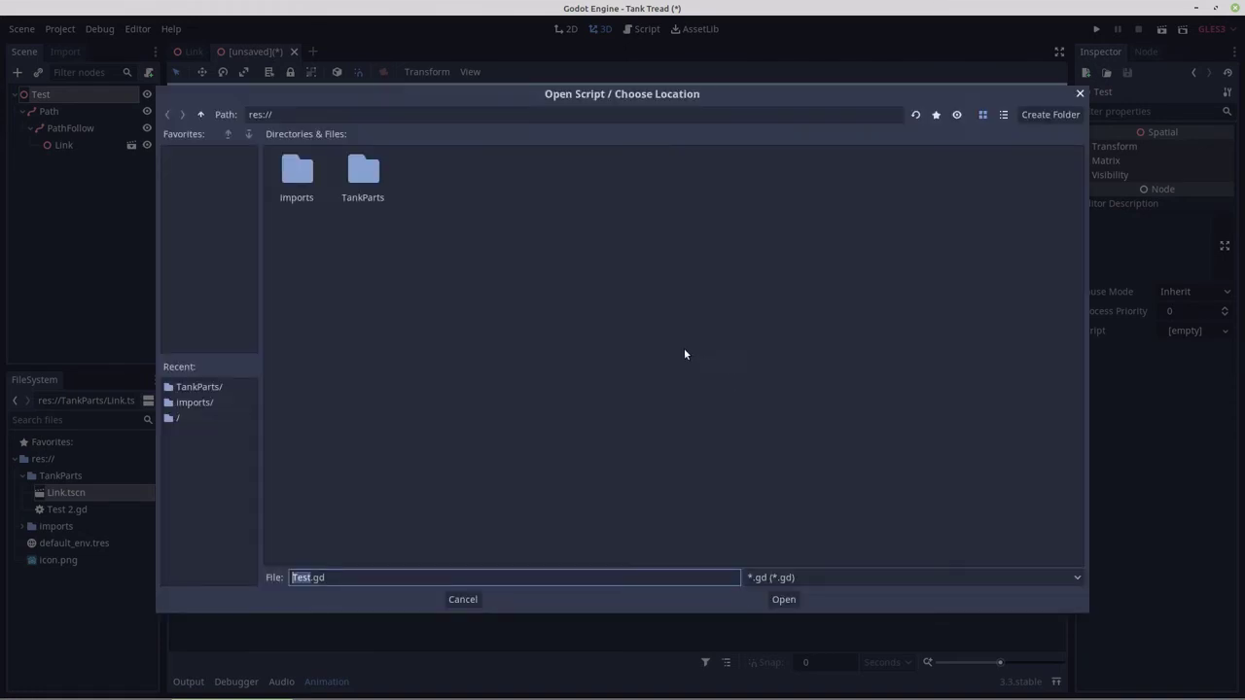
pyautogui.doubleClick(359, 177)
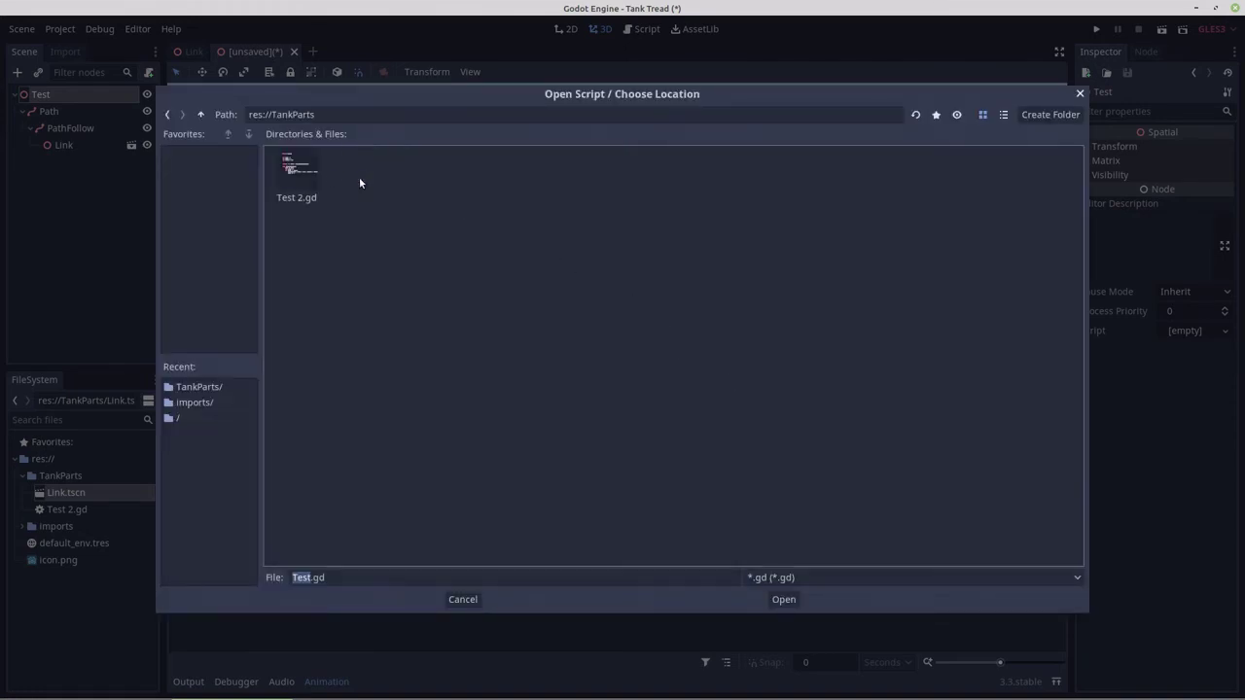
pyautogui.doubleClick(311, 183)
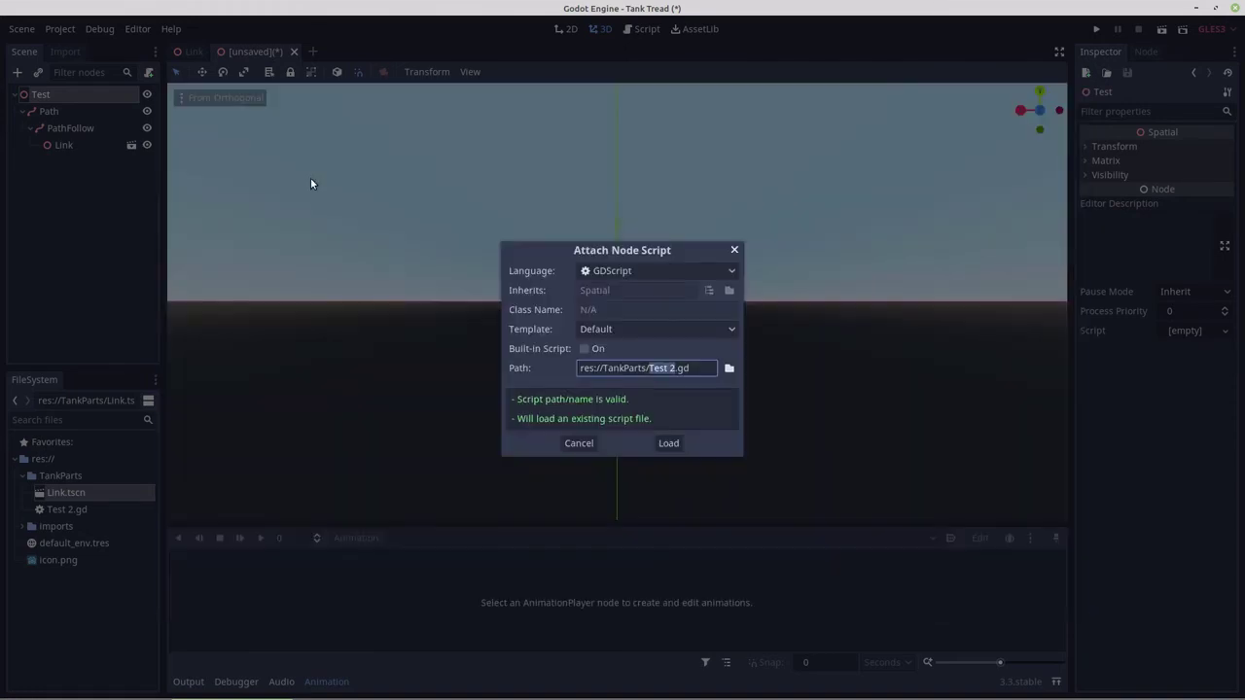
pyautogui.click(668, 442)
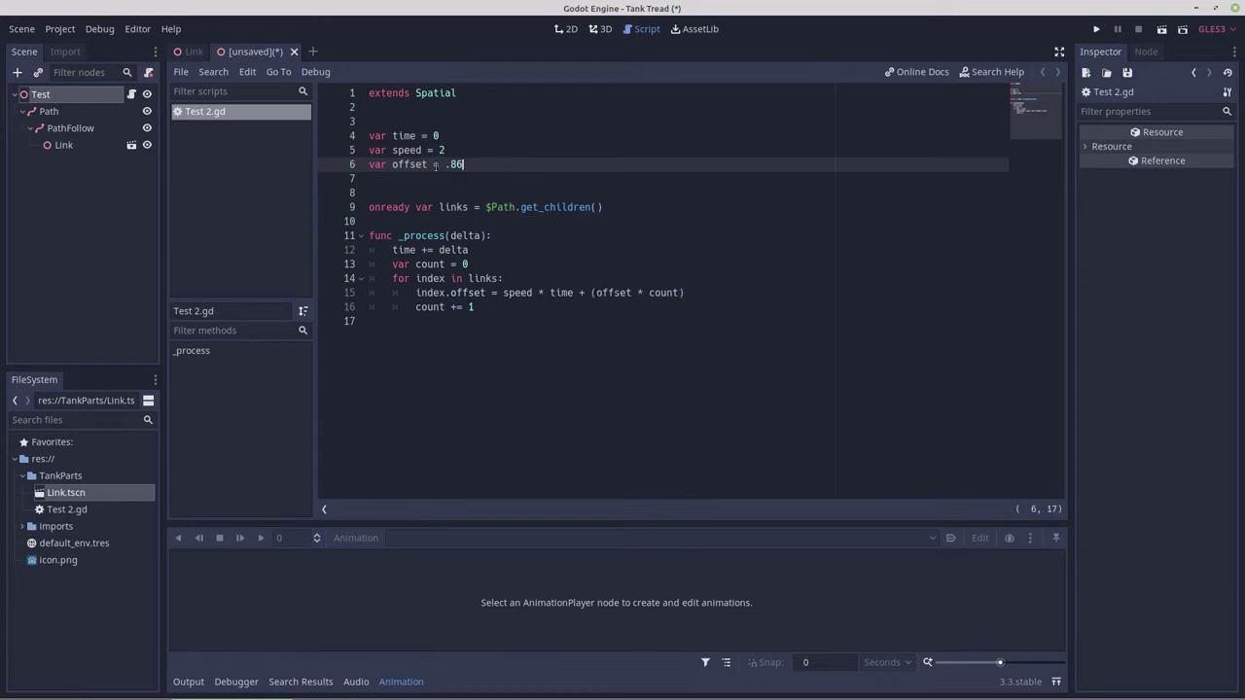
# - Examine the link's size from above in the Link scene and return to the Test 2.gd script in the path scene
pyautogui.click(198, 54)
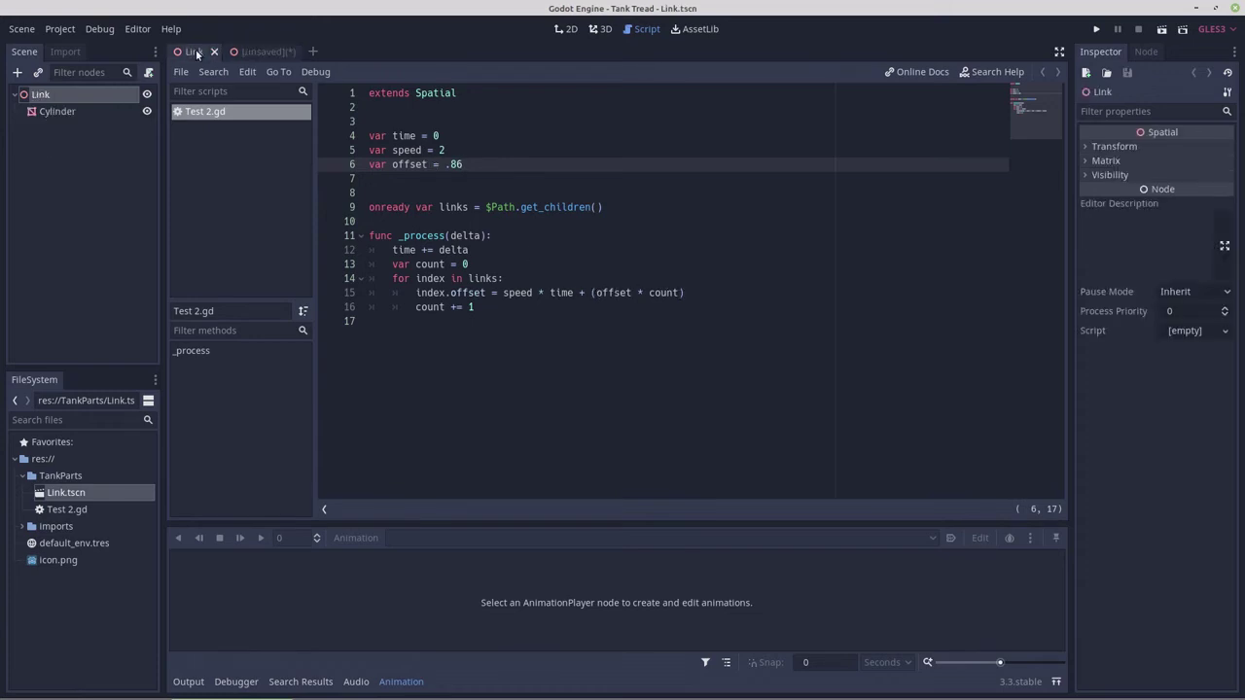
pyautogui.click(601, 29)
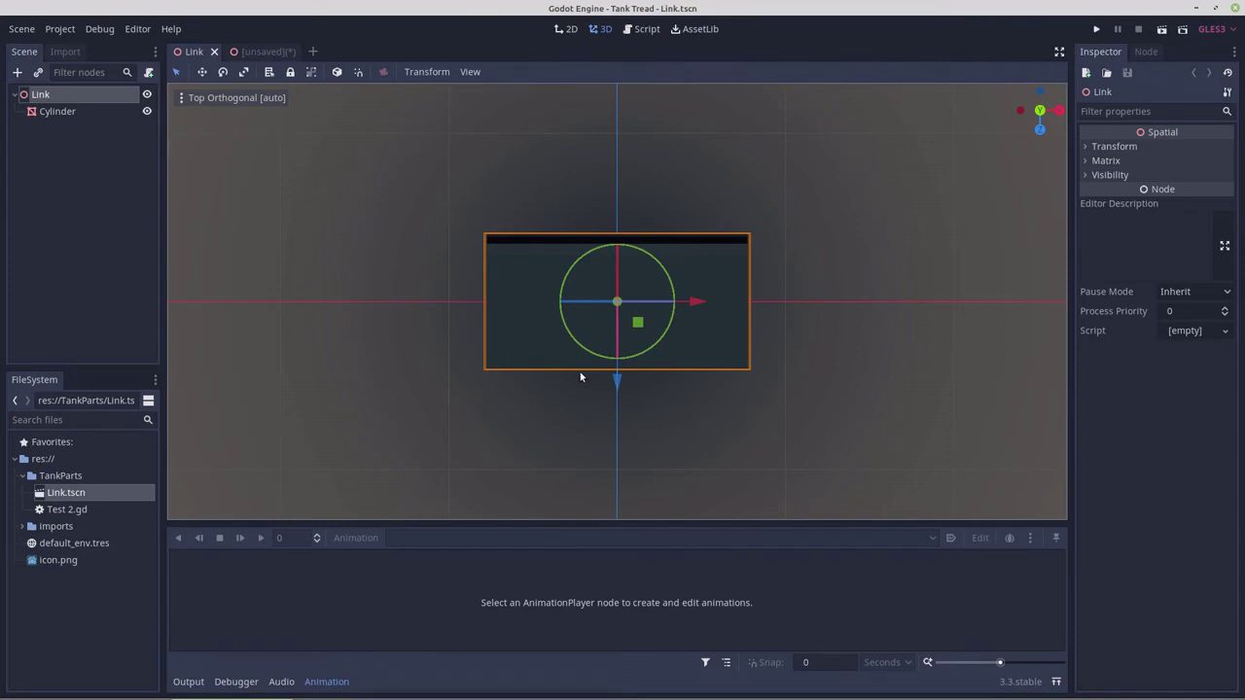
pyautogui.click(260, 51)
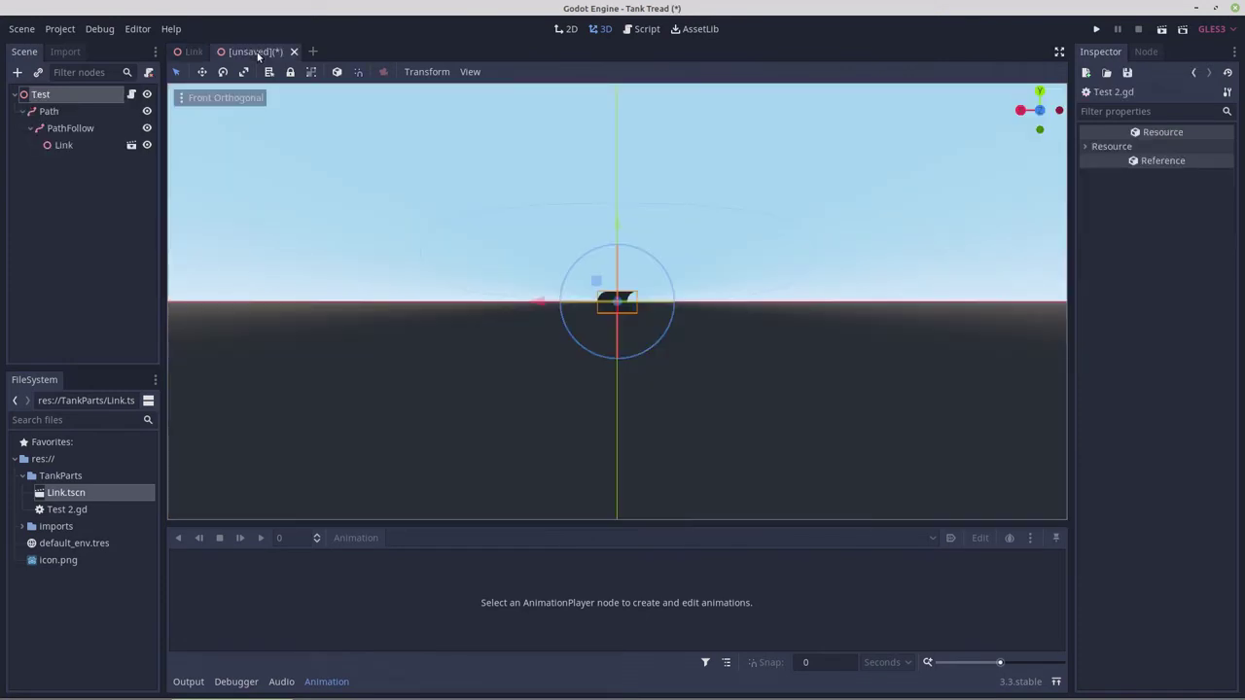
pyautogui.click(644, 29)
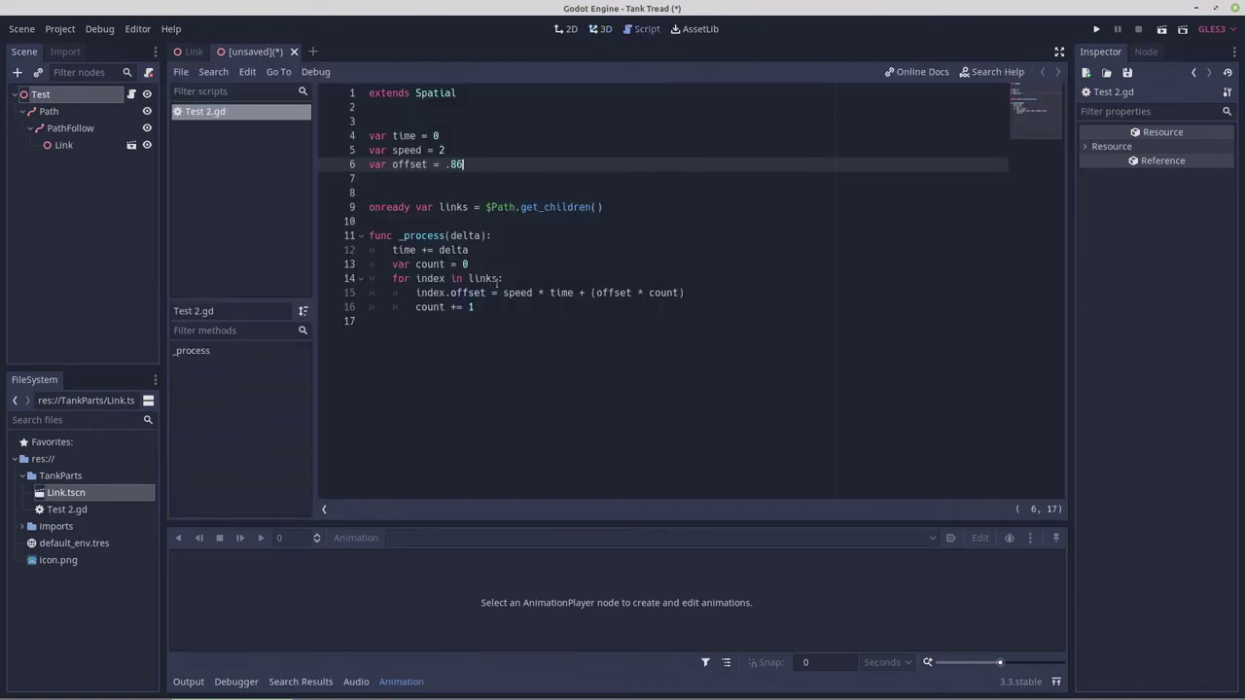
# - Duplicate the PathFollow node with its Link child repeatedly until the Path contains nodes up to PathFollow20
pyautogui.click(67, 132)
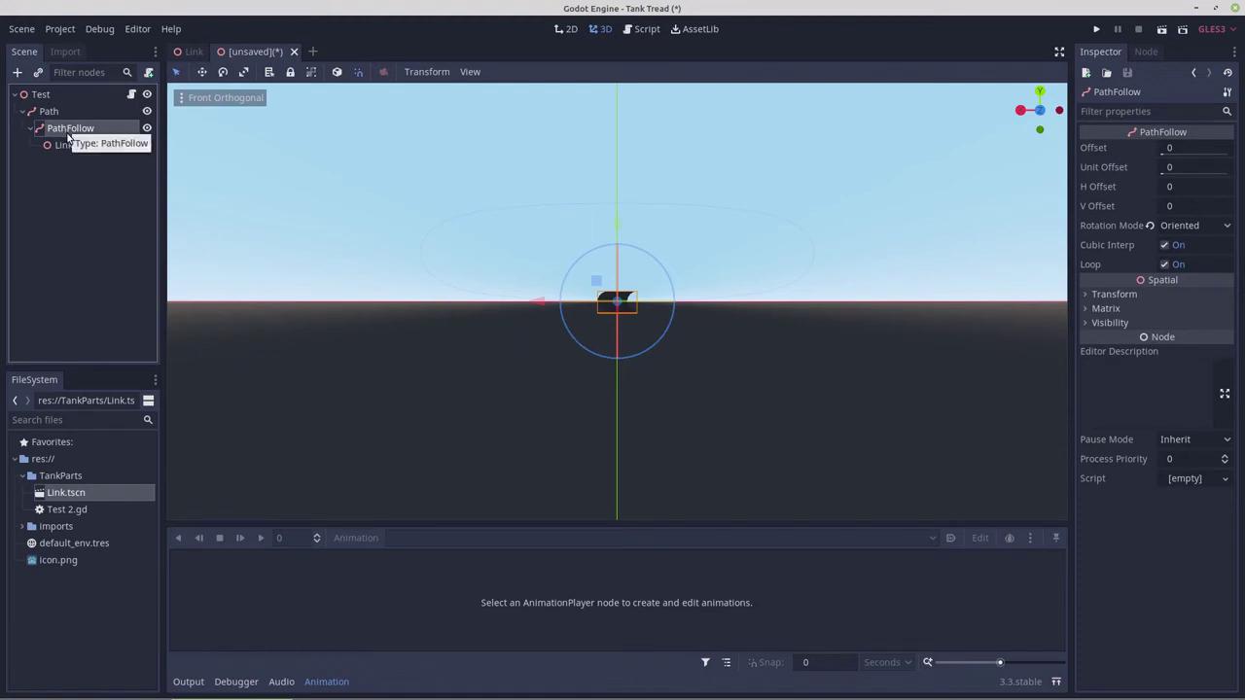
pyautogui.hotkey('ctrl', 'd')
pyautogui.hotkey('ctrl', 'd')
pyautogui.hotkey('ctrl', 'd')
pyautogui.hotkey('ctrl', 'd')
pyautogui.hotkey('ctrl', 'd')
pyautogui.hotkey('ctrl', 'd')
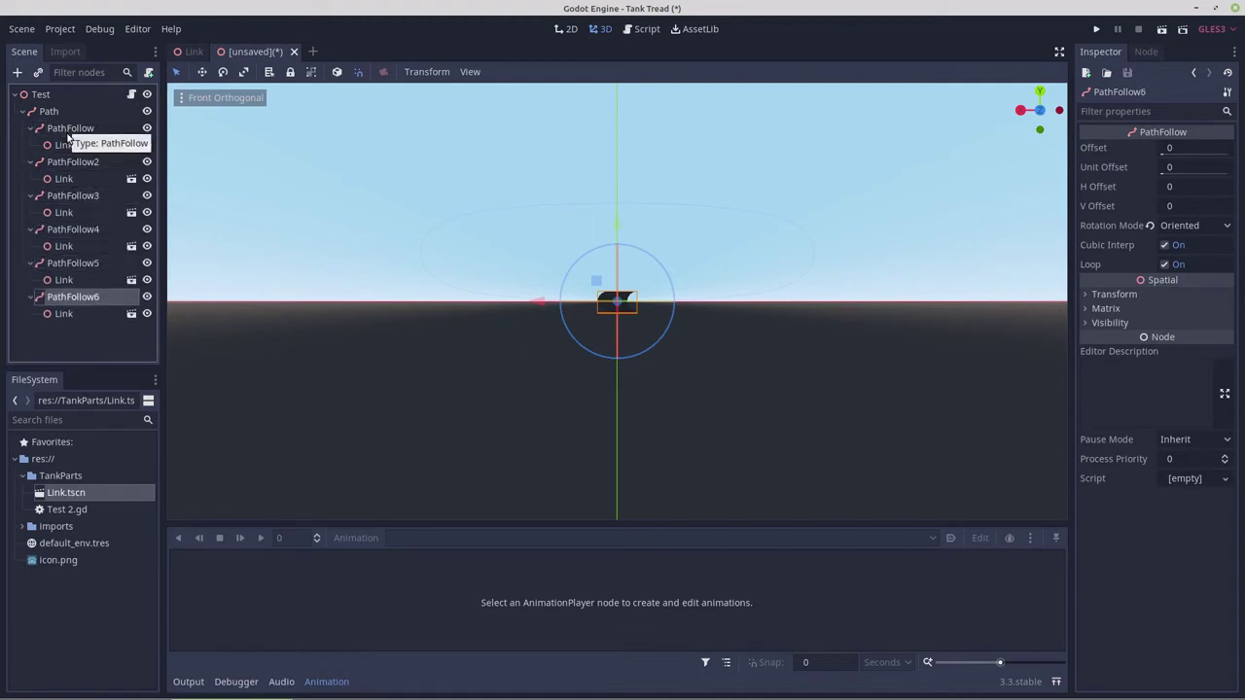
pyautogui.hotkey('ctrl', 'd')
pyautogui.hotkey('ctrl', 'd')
pyautogui.hotkey('ctrl', 'd')
pyautogui.hotkey('ctrl', 'd')
pyautogui.hotkey('ctrl', 'd')
pyautogui.hotkey('ctrl', 'd')
pyautogui.hotkey('ctrl', 'd')
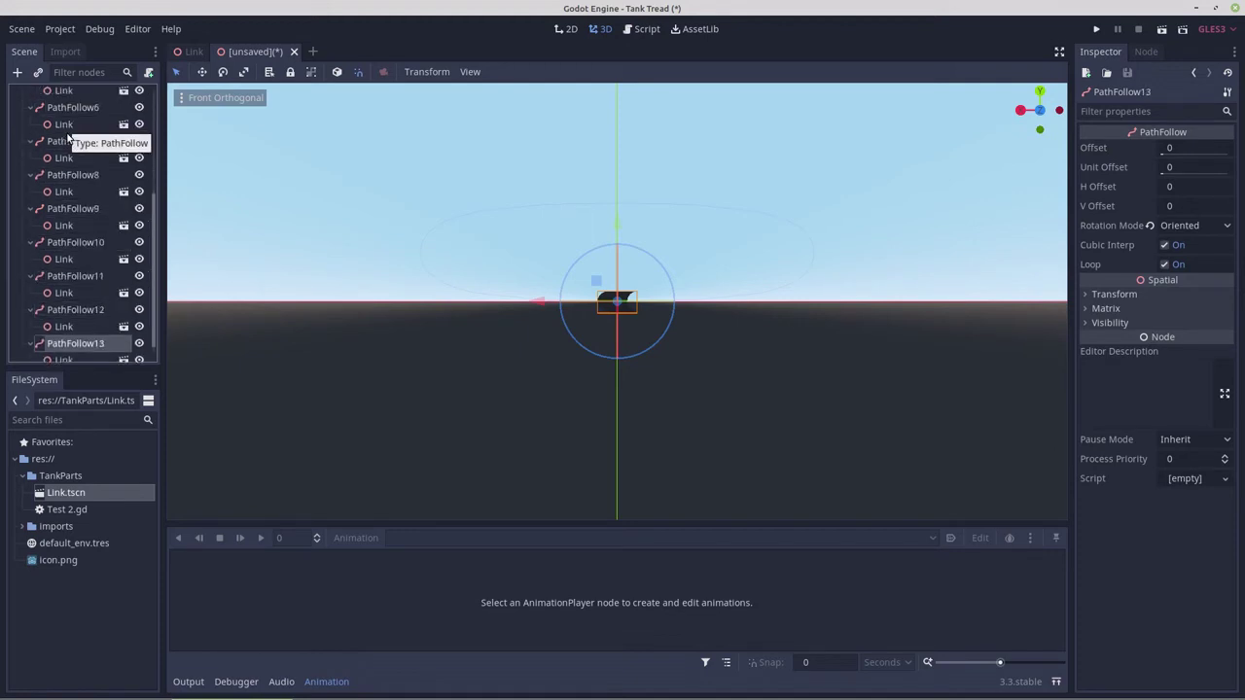
pyautogui.hotkey('ctrl', 'd')
pyautogui.hotkey('ctrl', 'd')
pyautogui.hotkey('ctrl', 'd')
pyautogui.hotkey('ctrl', 'd')
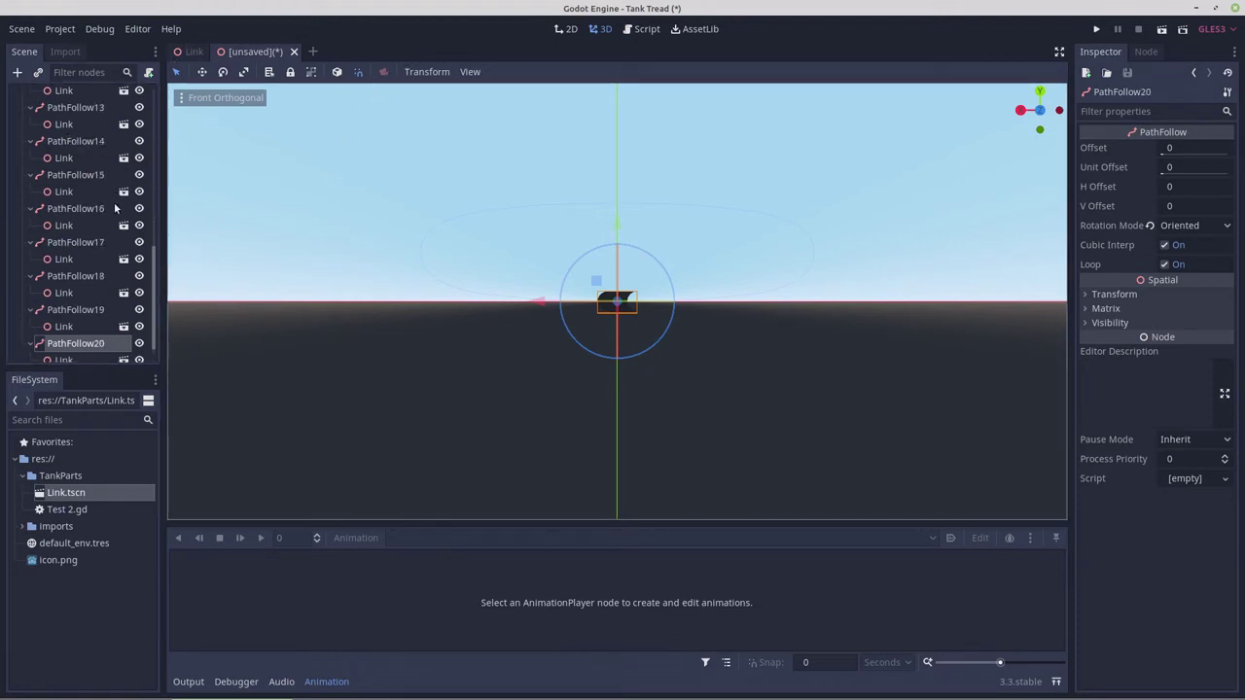
# - Collapse the Path branch and add a Camera child node to the Test root, viewing it from the top
pyautogui.scroll(10, 107, 201)
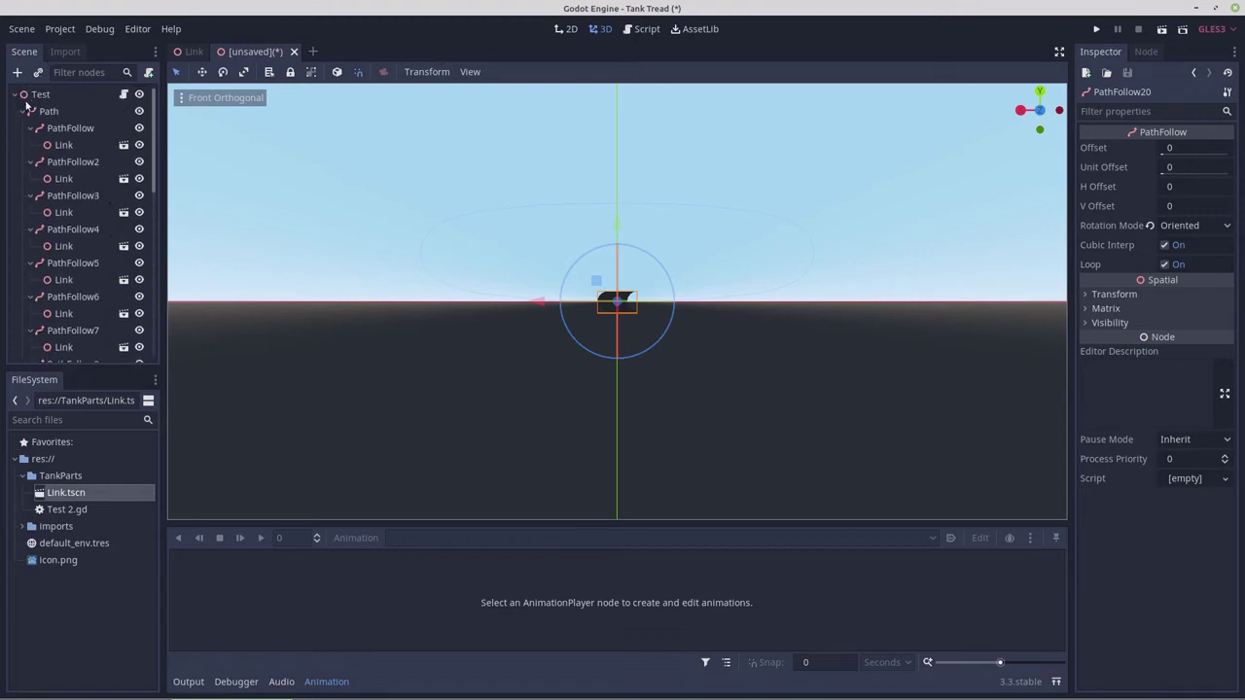
pyautogui.click(29, 110)
pyautogui.click(39, 95)
pyautogui.rightClick(40, 95)
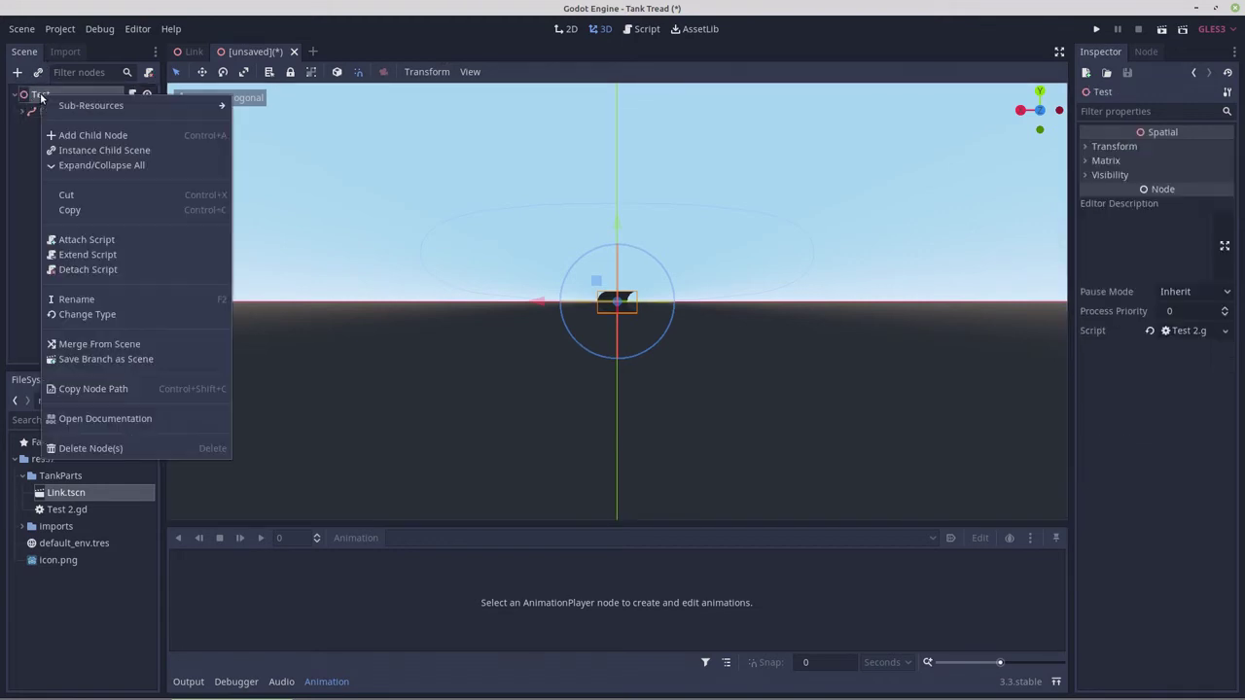
pyautogui.click(93, 135)
pyautogui.doubleClick(371, 458)
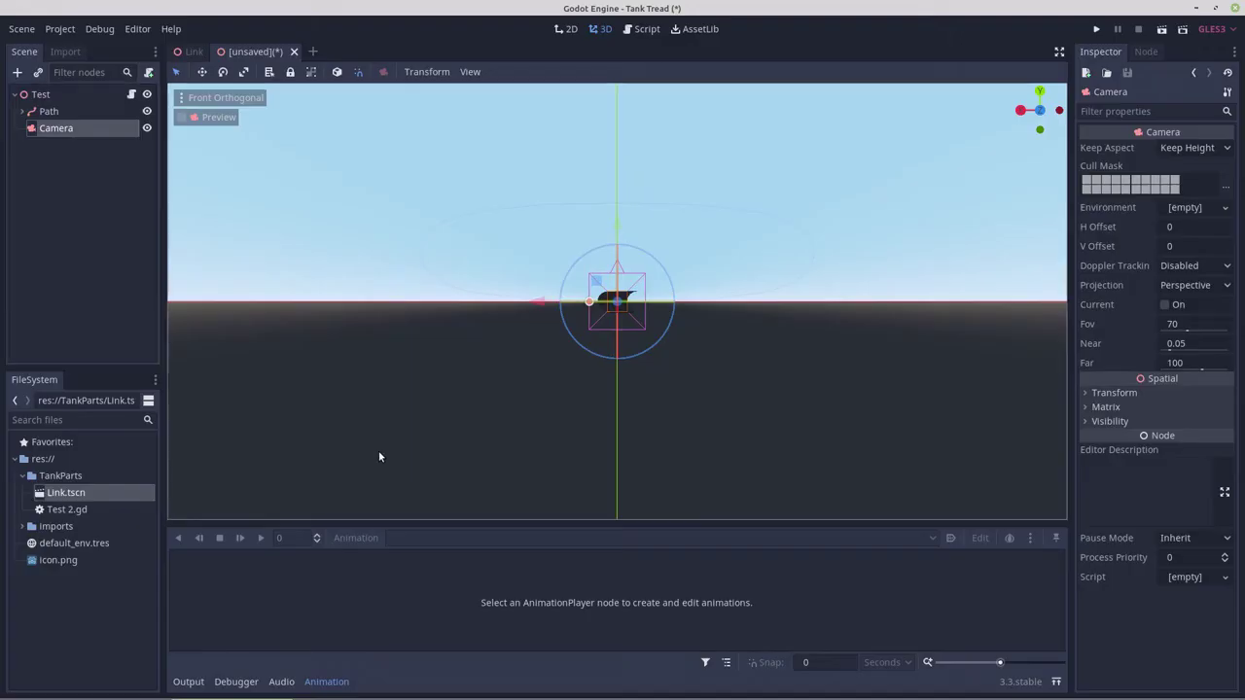
pyautogui.press('KP_7')
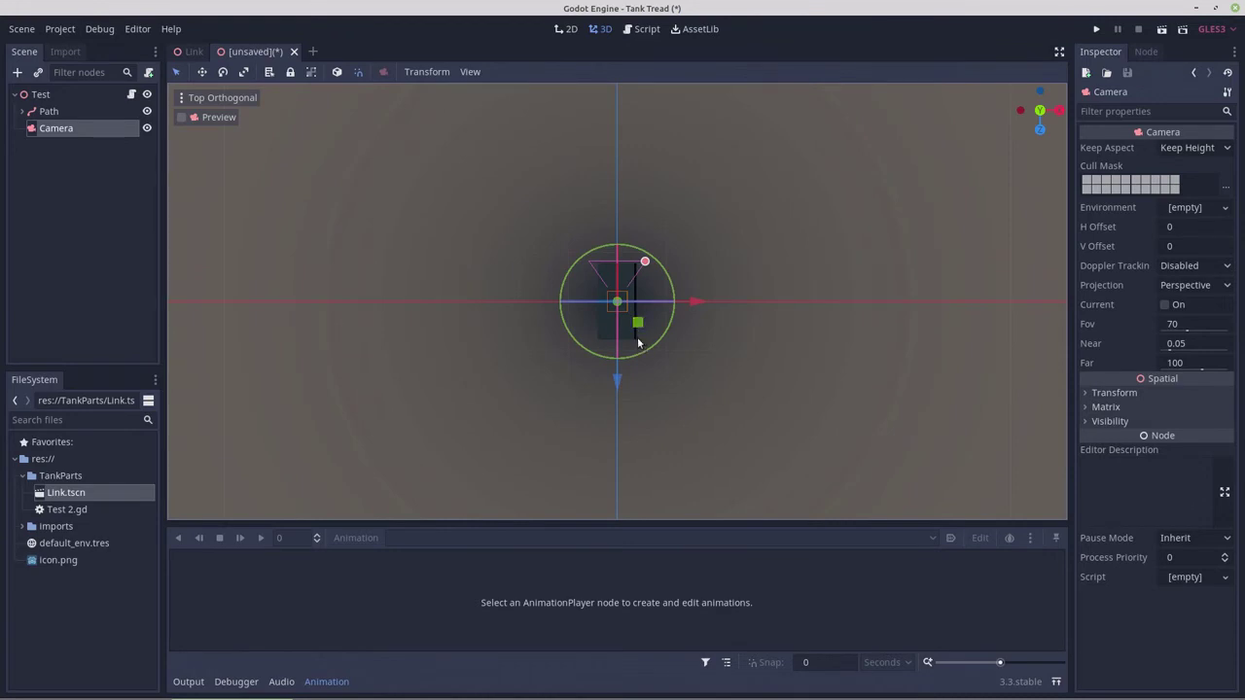
pyautogui.scroll(-5, 636, 340)
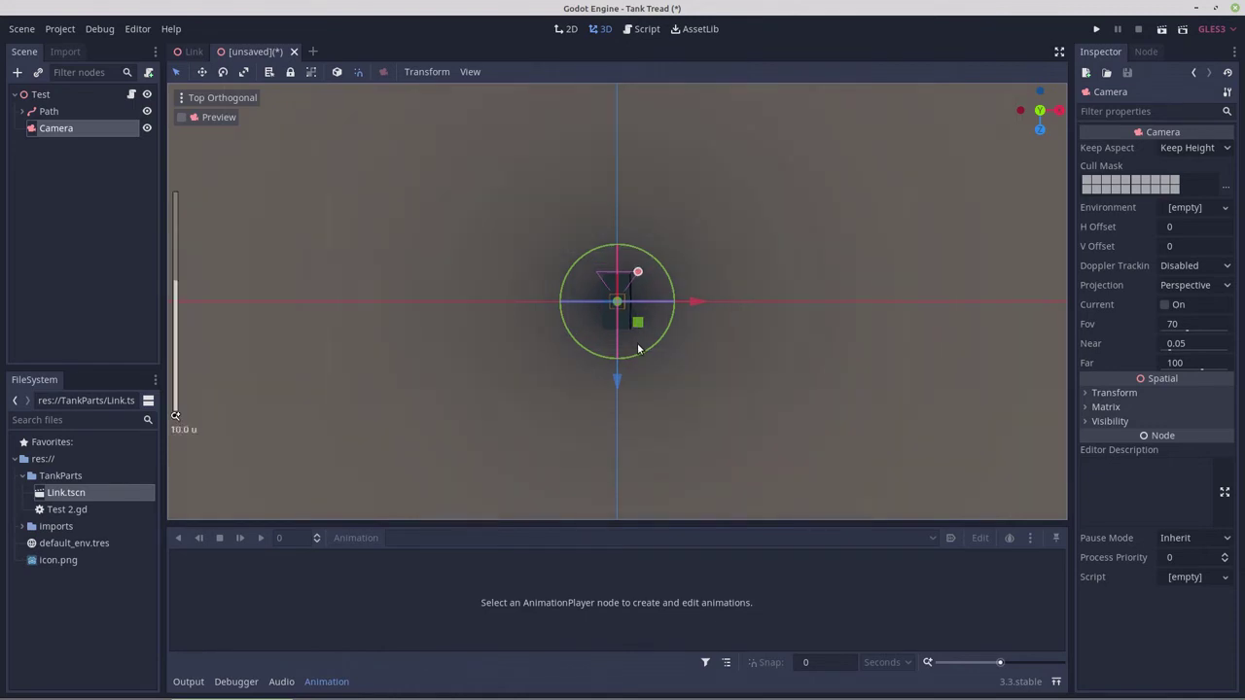
pyautogui.click(50, 112)
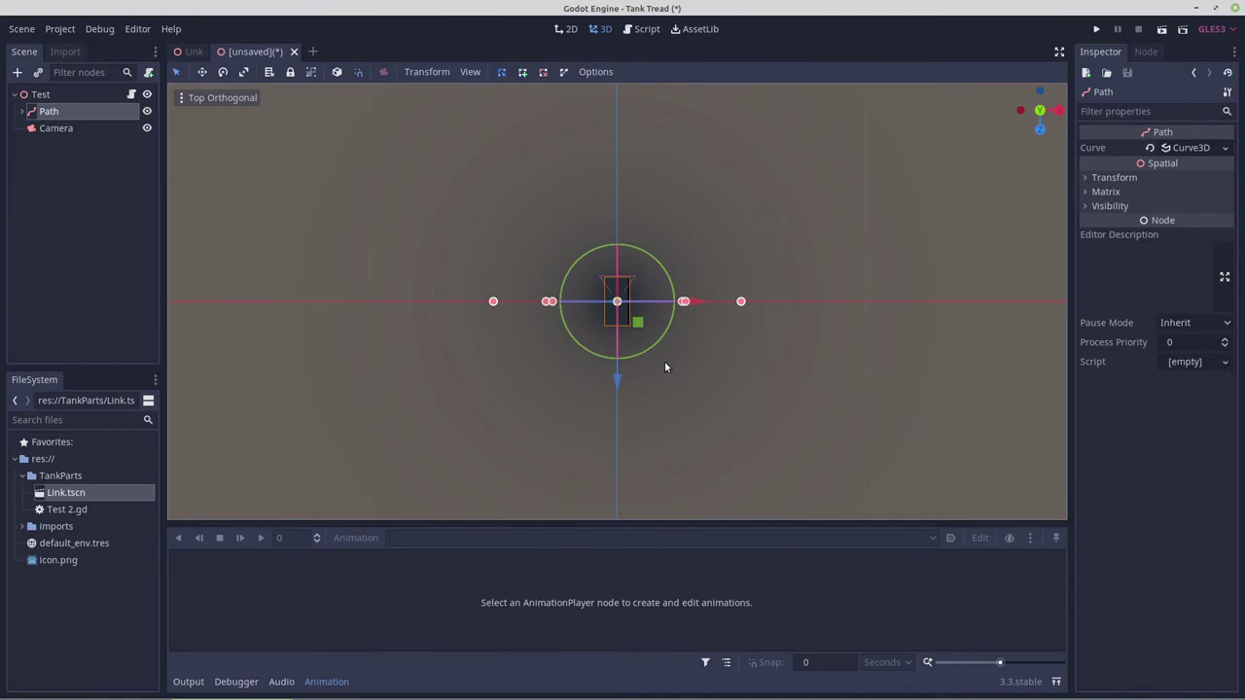
pyautogui.scroll(-5, 634, 383)
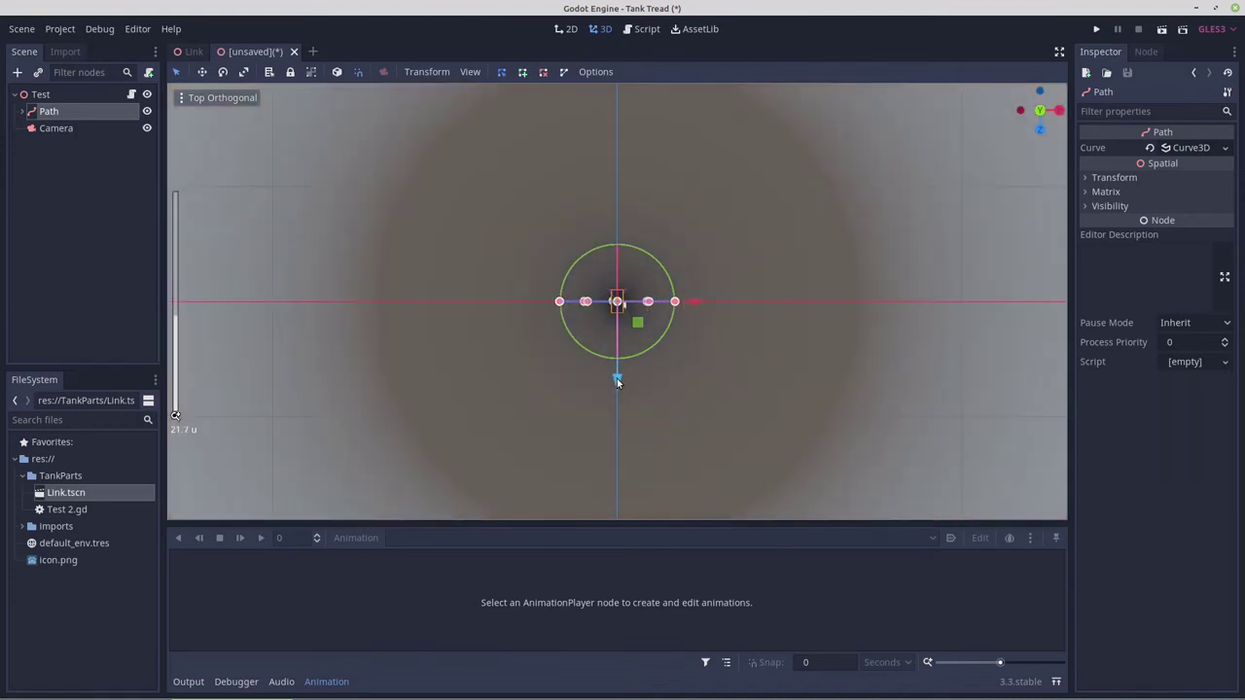
pyautogui.moveTo(617, 381); pyautogui.dragTo(617, 468)
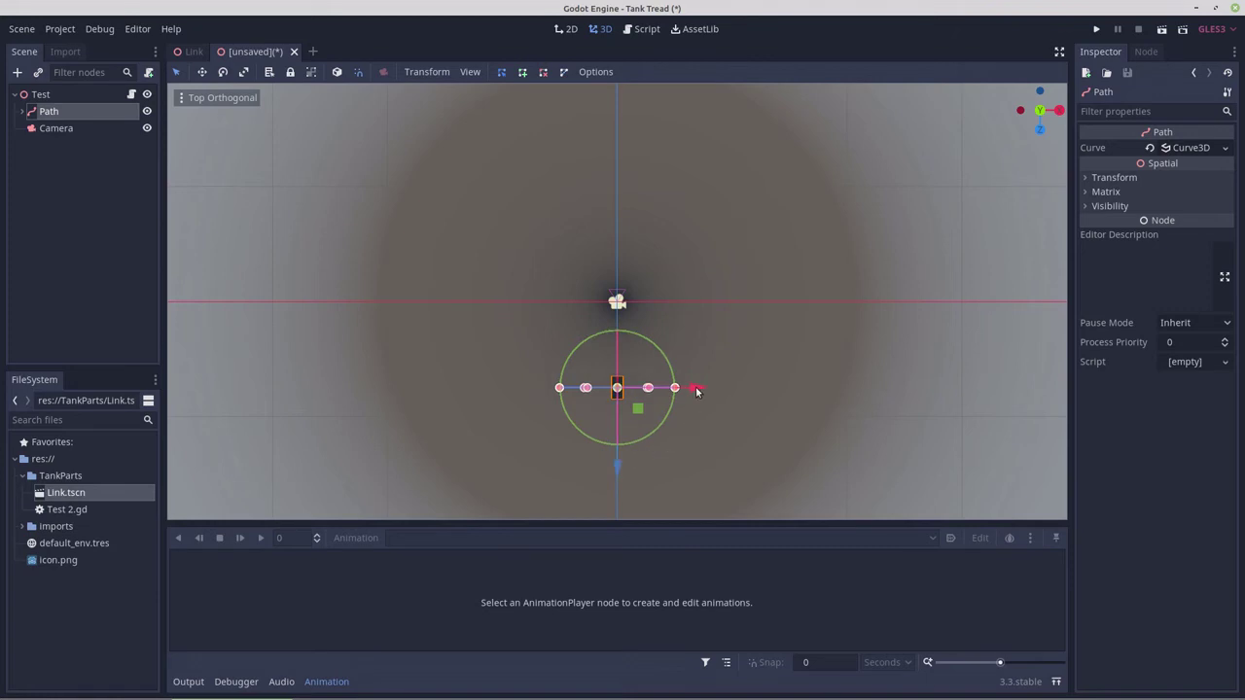
pyautogui.moveTo(697, 388); pyautogui.dragTo(793, 391)
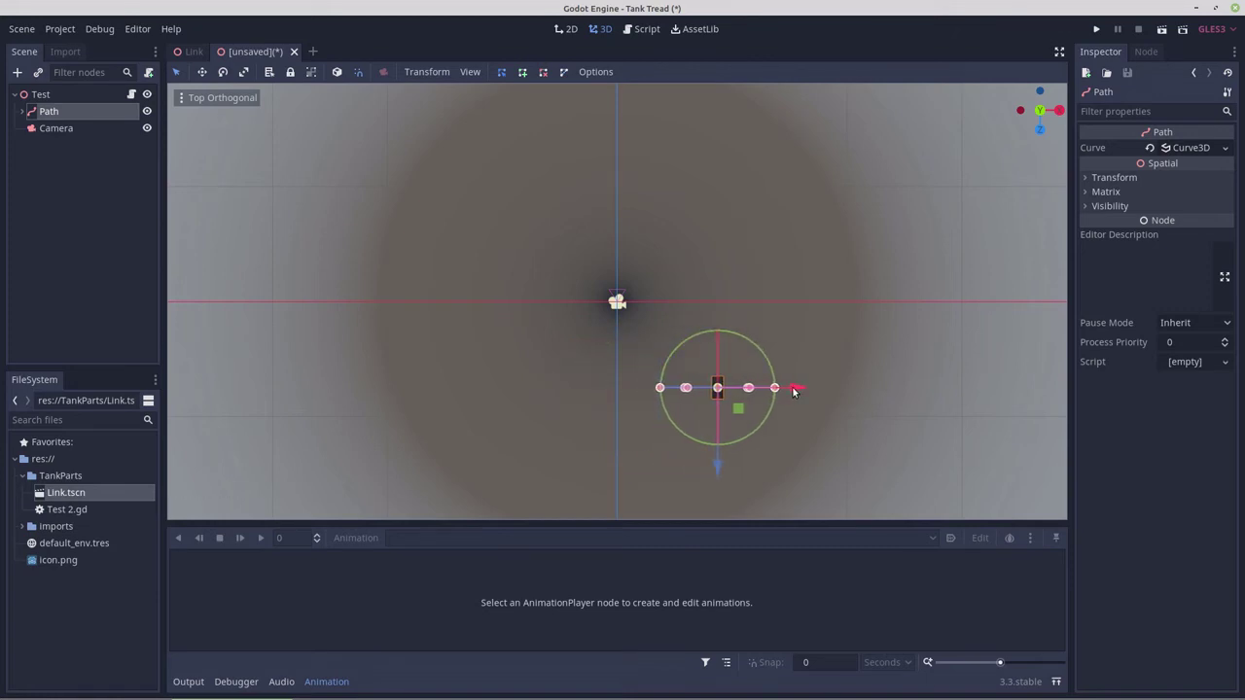
pyautogui.click(1090, 178)
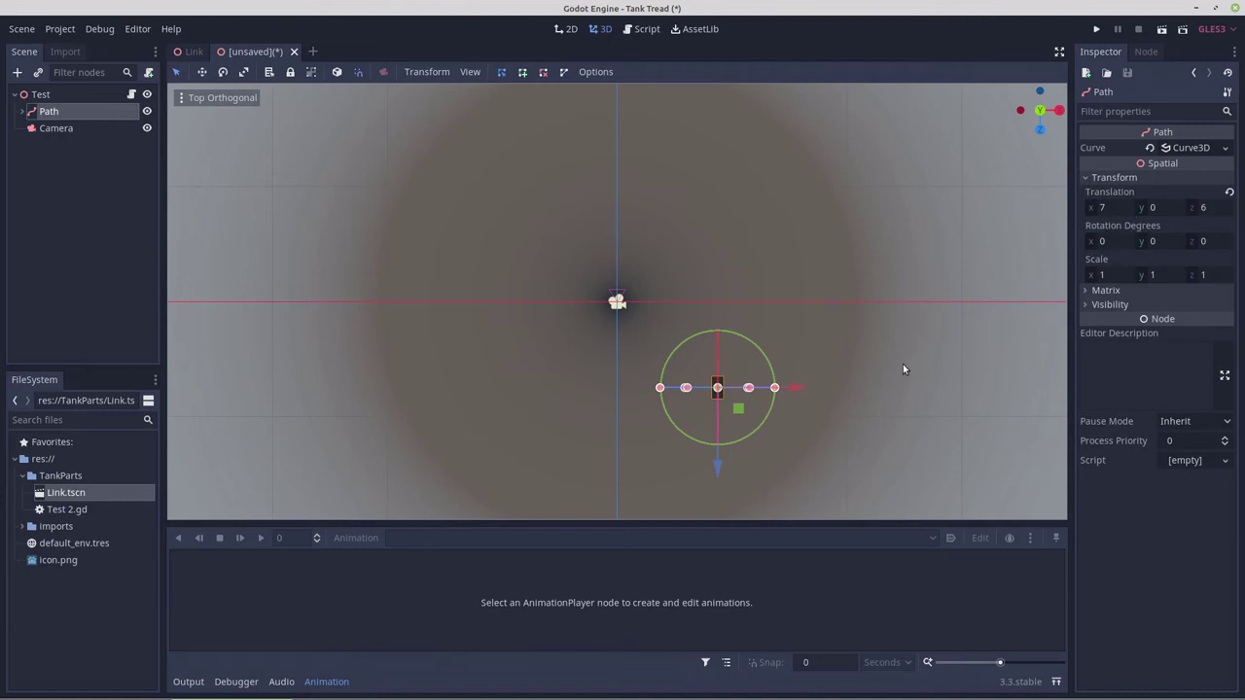
pyautogui.click(1154, 247)
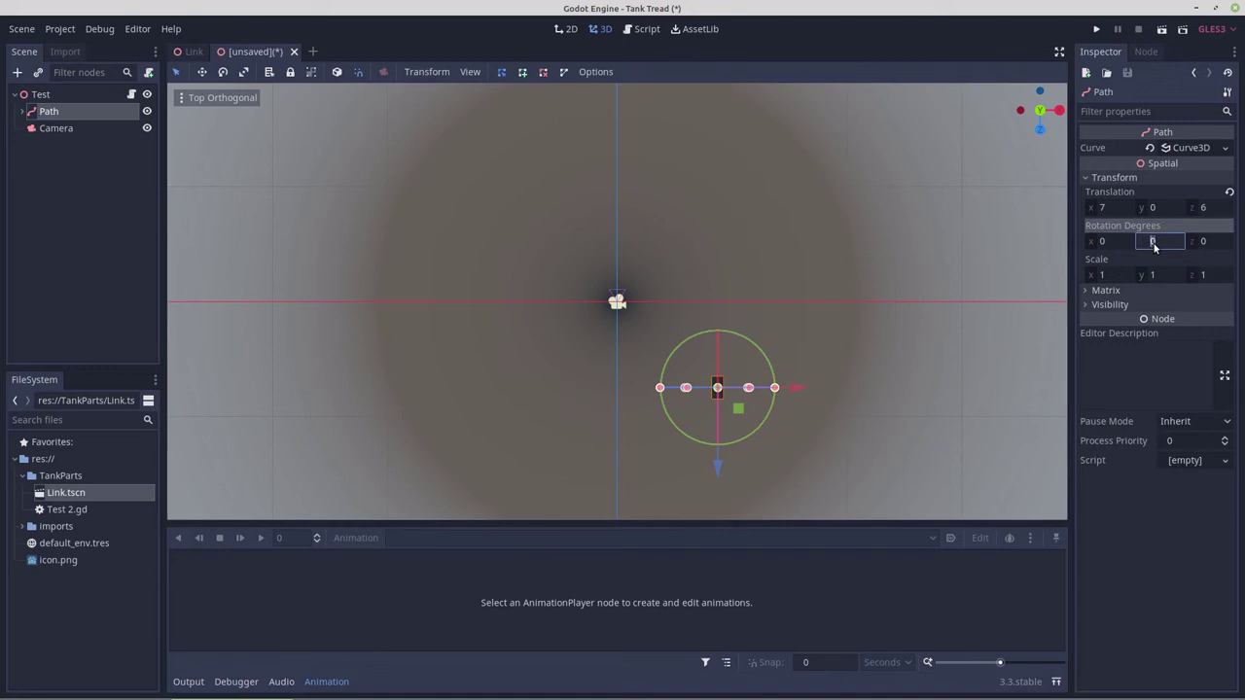
pyautogui.write('45')
pyautogui.press('Return')
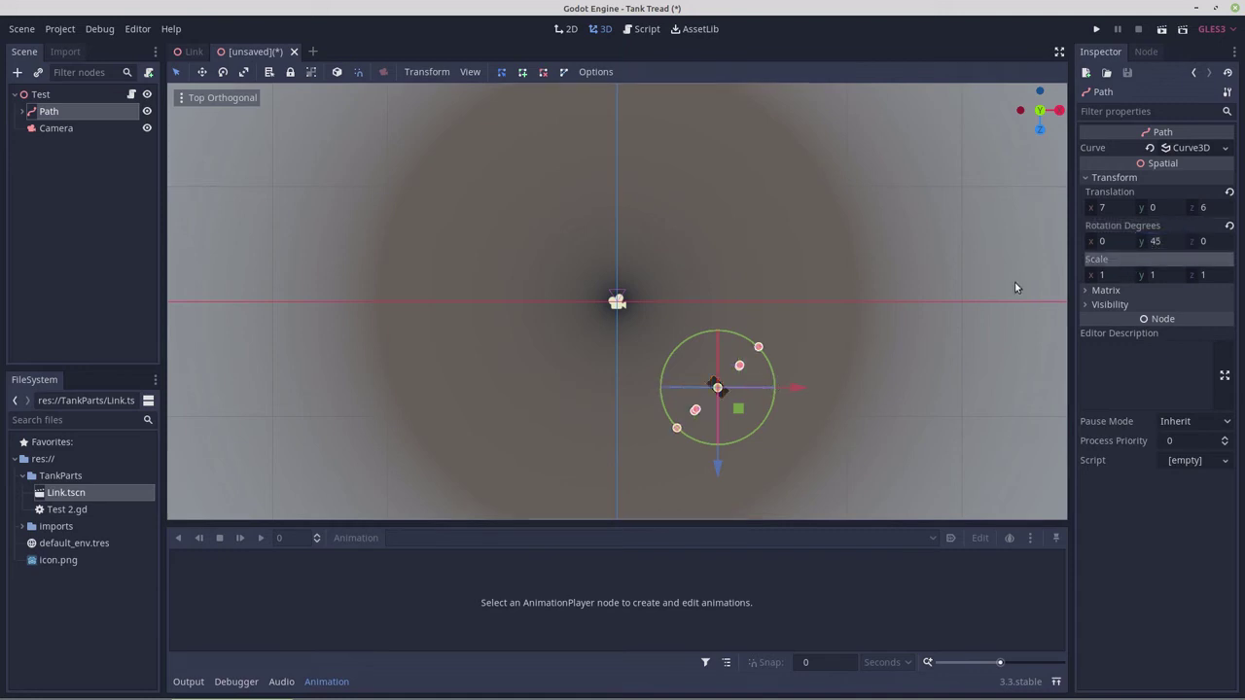
pyautogui.click(1103, 245)
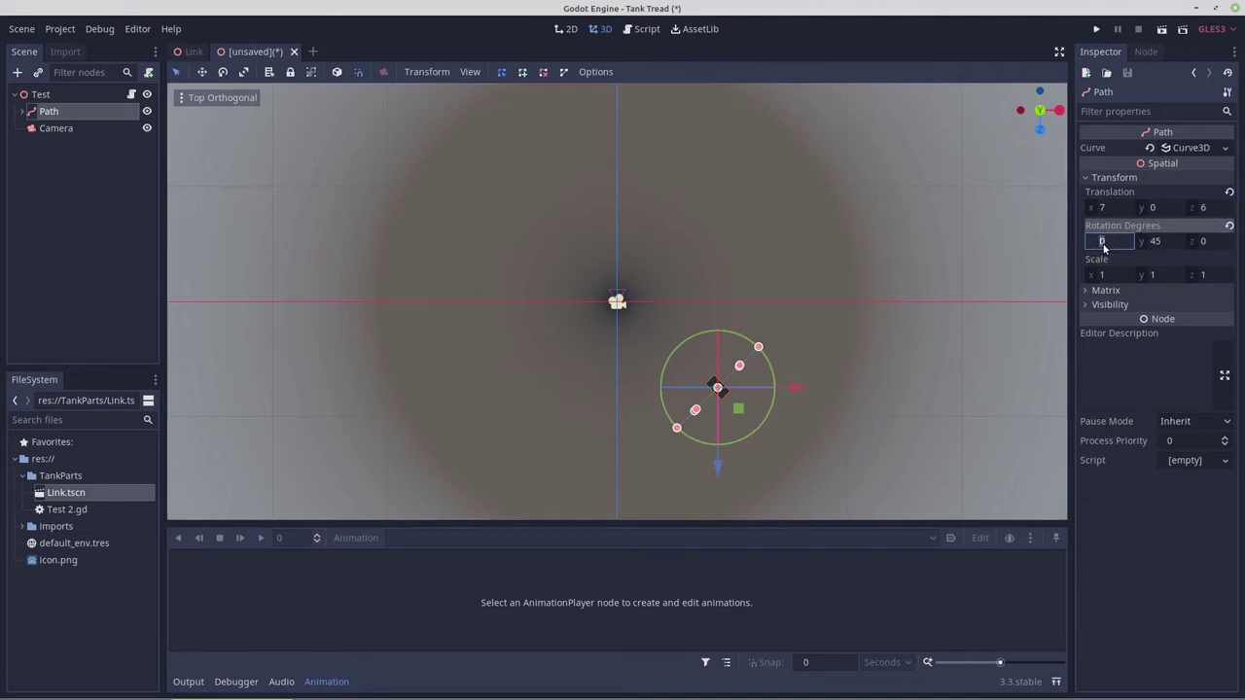
pyautogui.press('BackSpace')
pyautogui.write('-30')
pyautogui.click(914, 324)
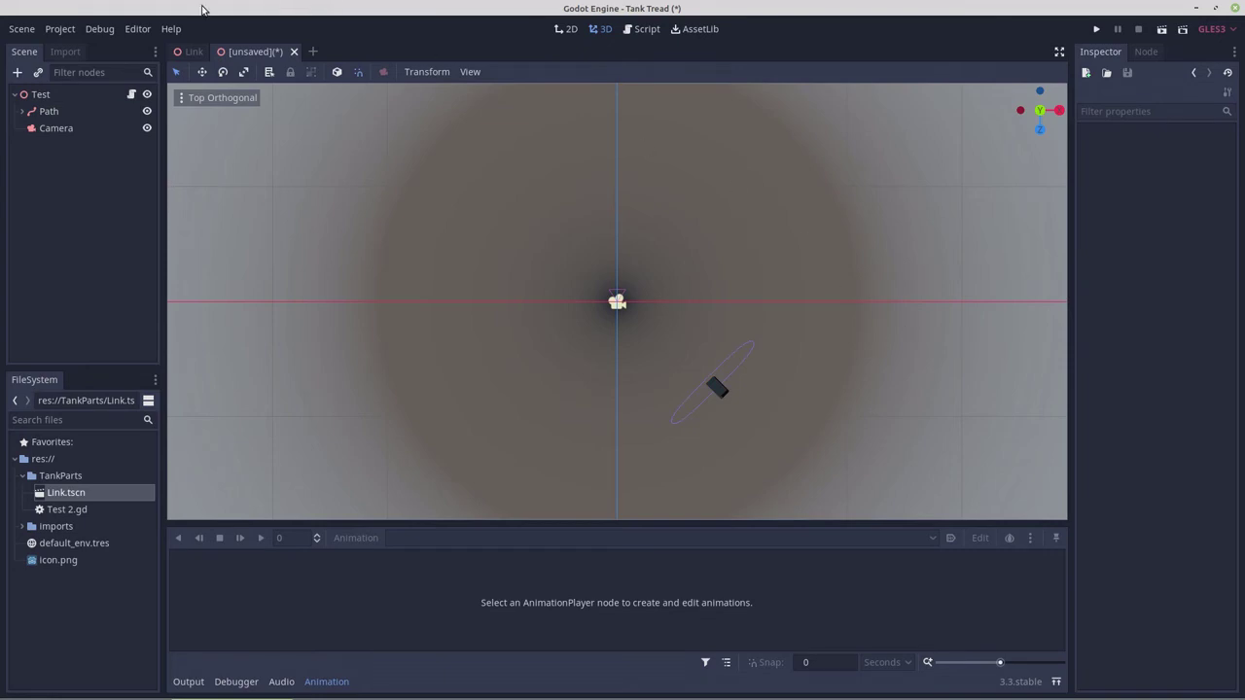
# - Move the Camera node about 7 units along Z and about 7 units along X, away from the path
pyautogui.click(68, 127)
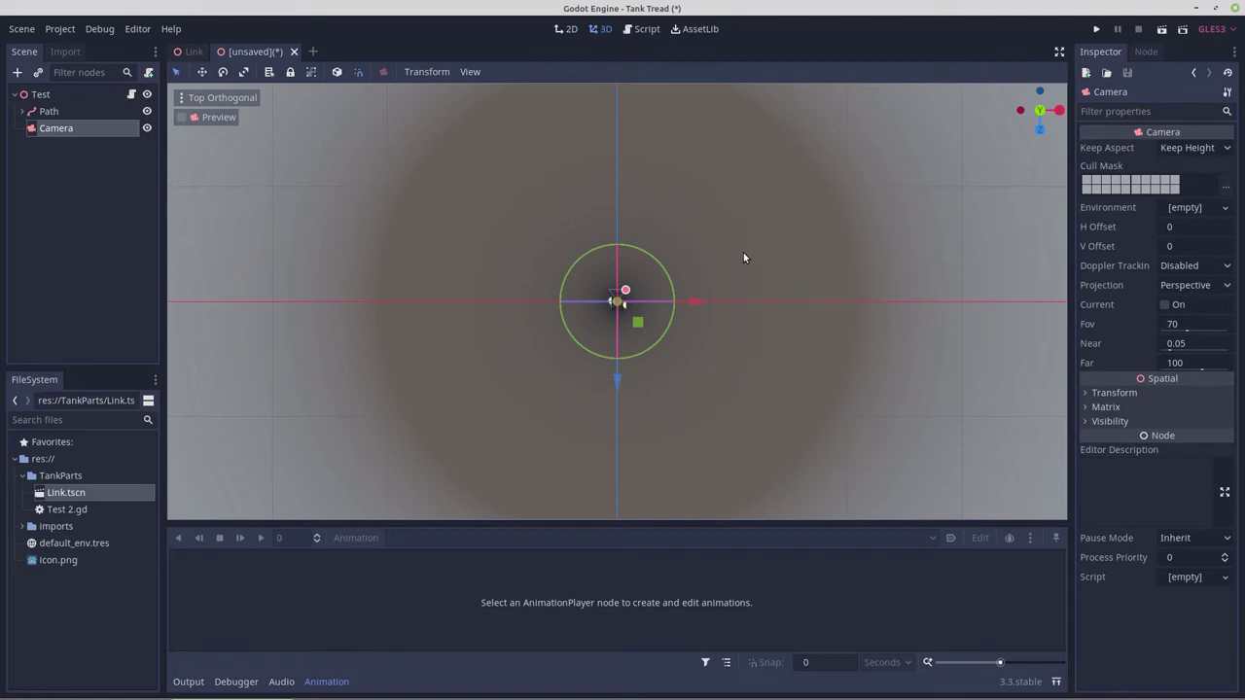
pyautogui.click(50, 130)
pyautogui.moveTo(615, 374); pyautogui.dragTo(613, 480)
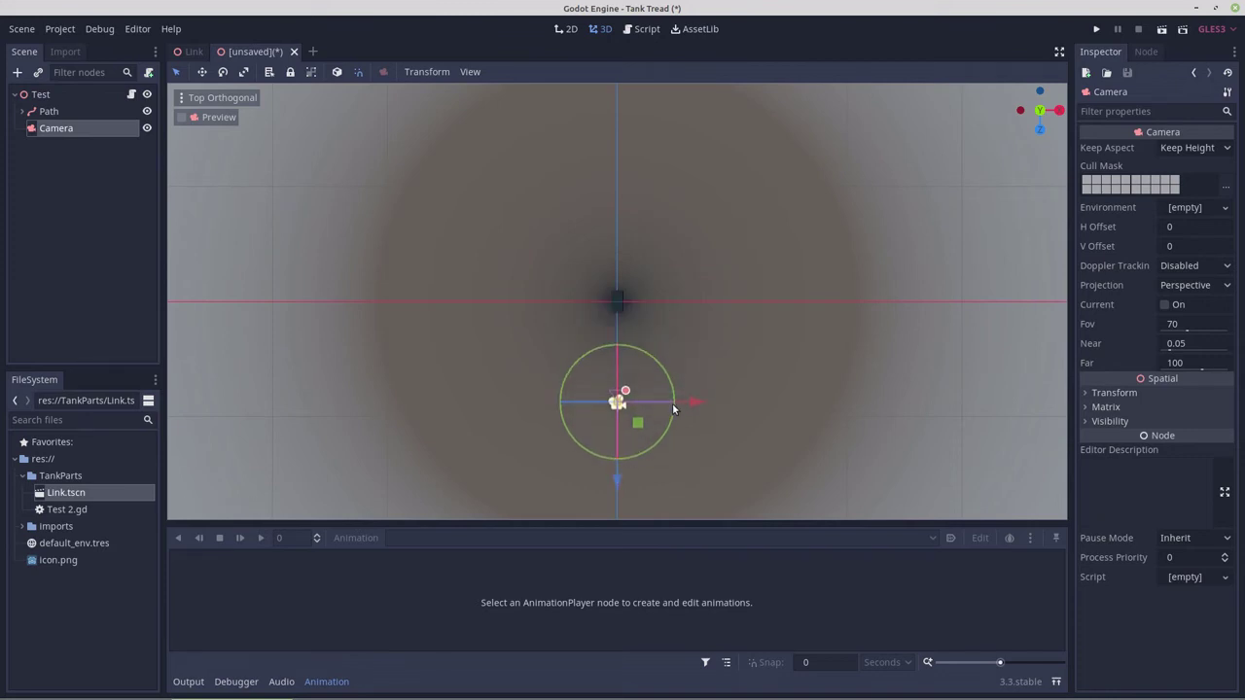
pyautogui.moveTo(697, 408); pyautogui.dragTo(790, 407)
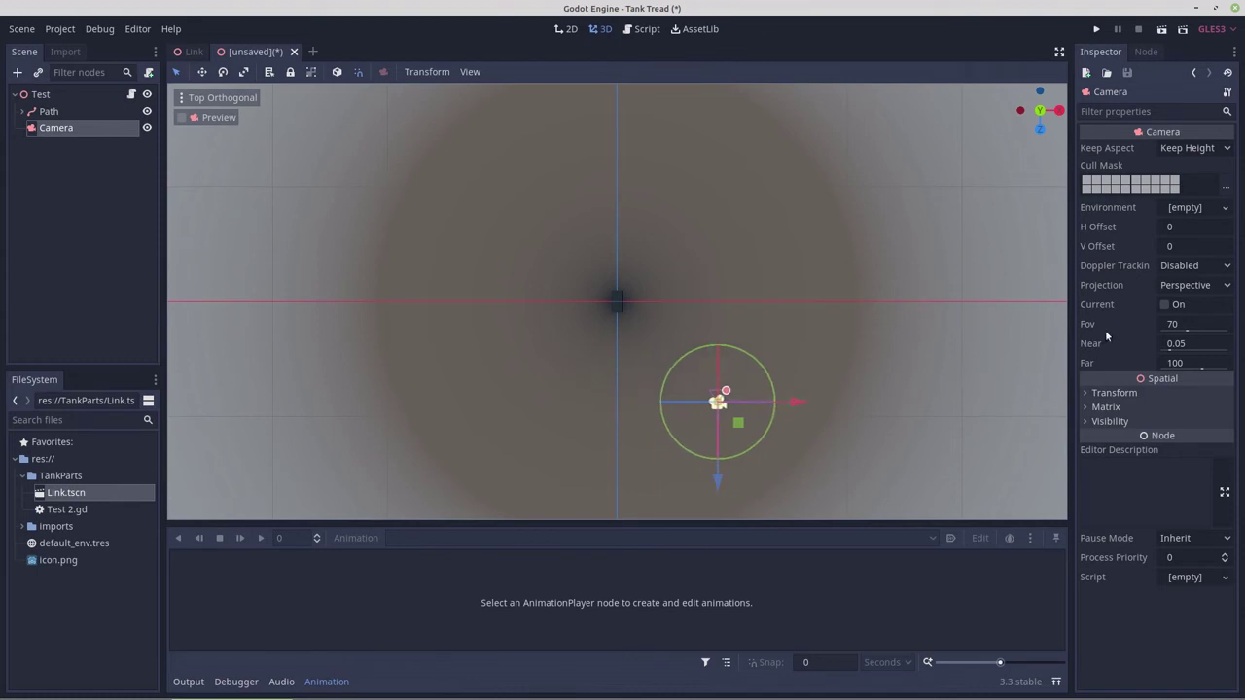
# - Set the Camera node's rotation to -30 degrees on X and 45 degrees on Y
pyautogui.click(1108, 392)
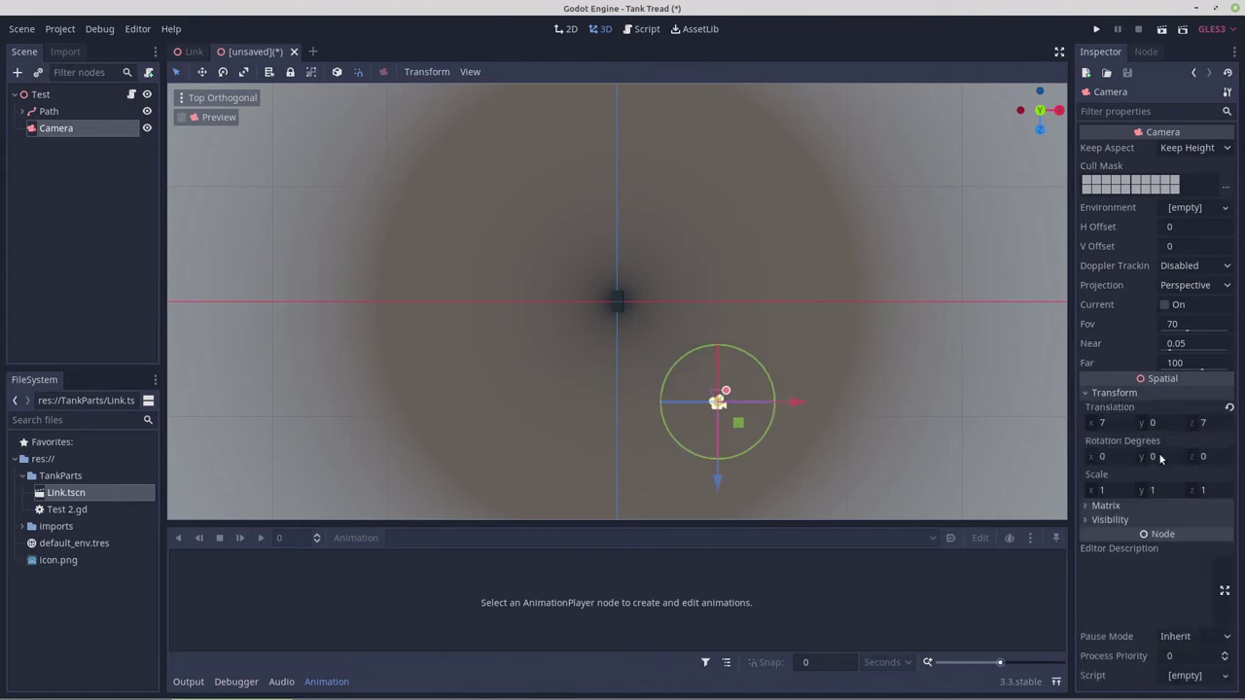
pyautogui.click(1160, 457)
pyautogui.write('45')
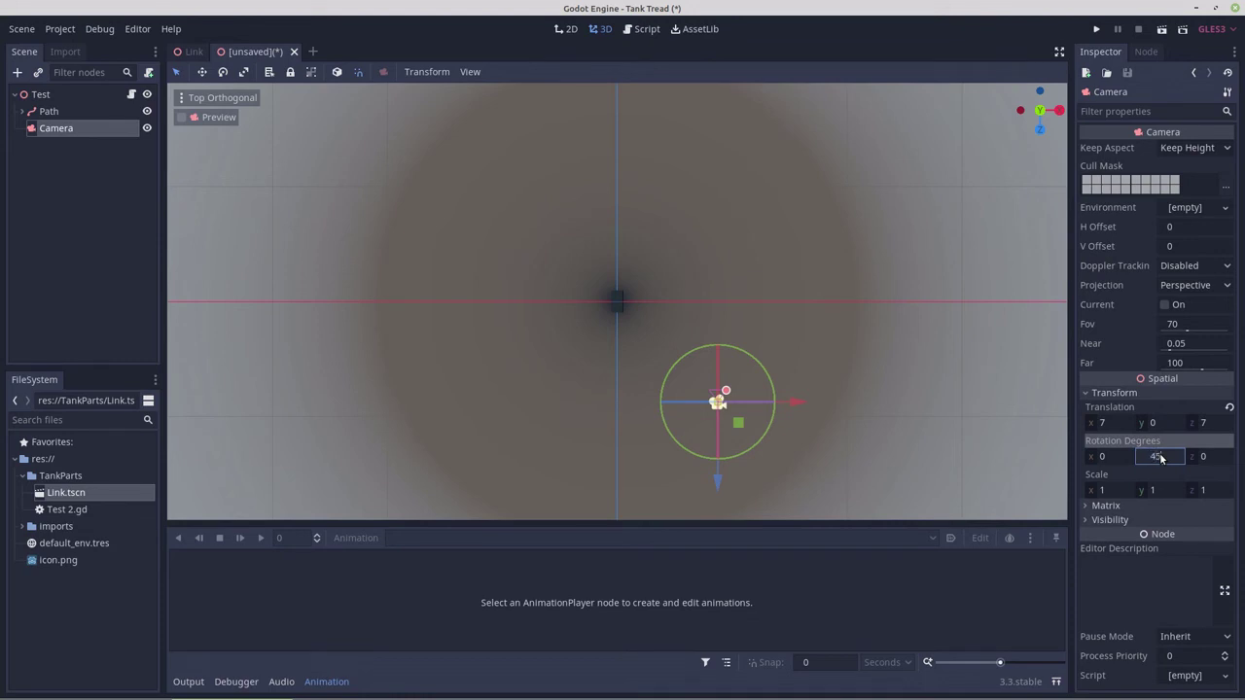
pyautogui.click(1102, 459)
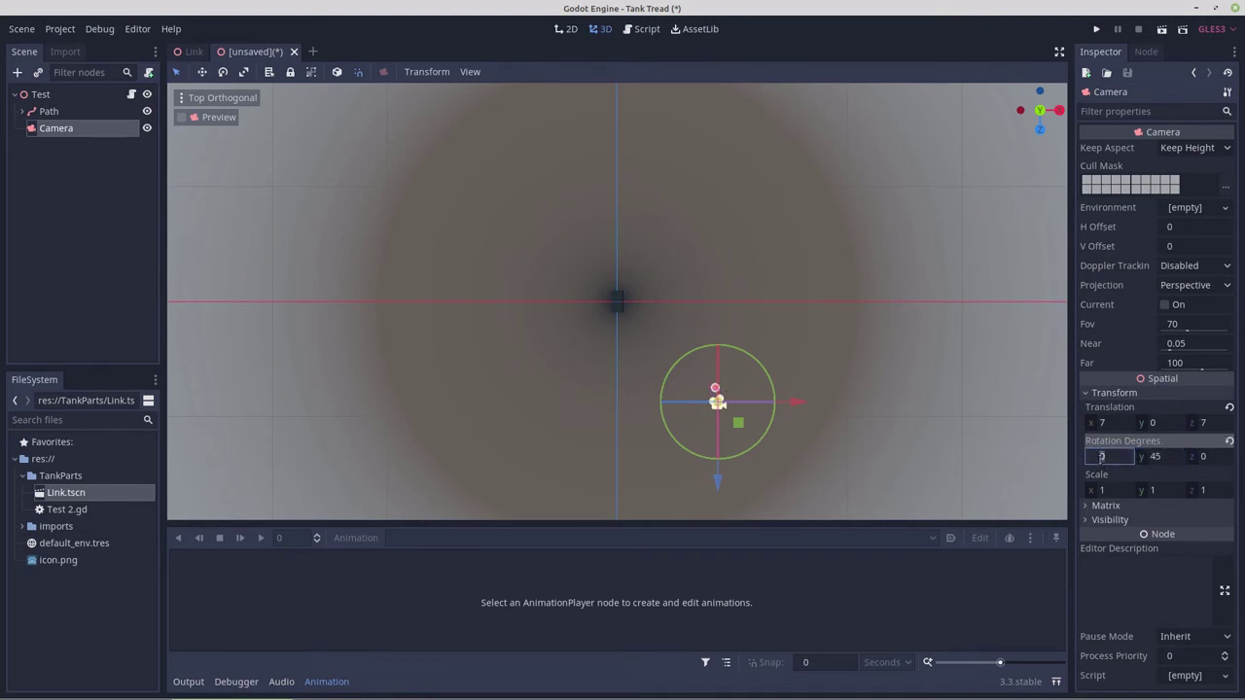
pyautogui.press('BackSpace')
pyautogui.write('30')
pyautogui.click(1100, 456)
pyautogui.write('-')
pyautogui.click(1151, 507)
pyautogui.click(1151, 508)
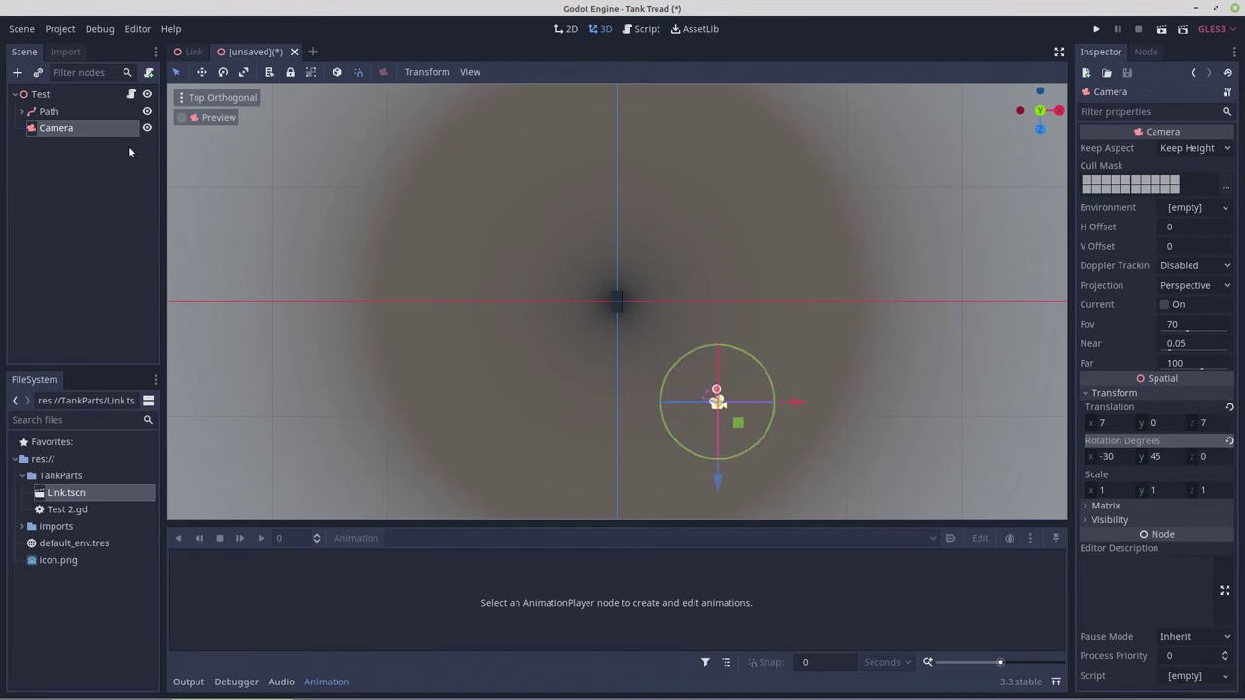
# - Raise the Camera node 4 units along Y, working from the front view
pyautogui.click(67, 221)
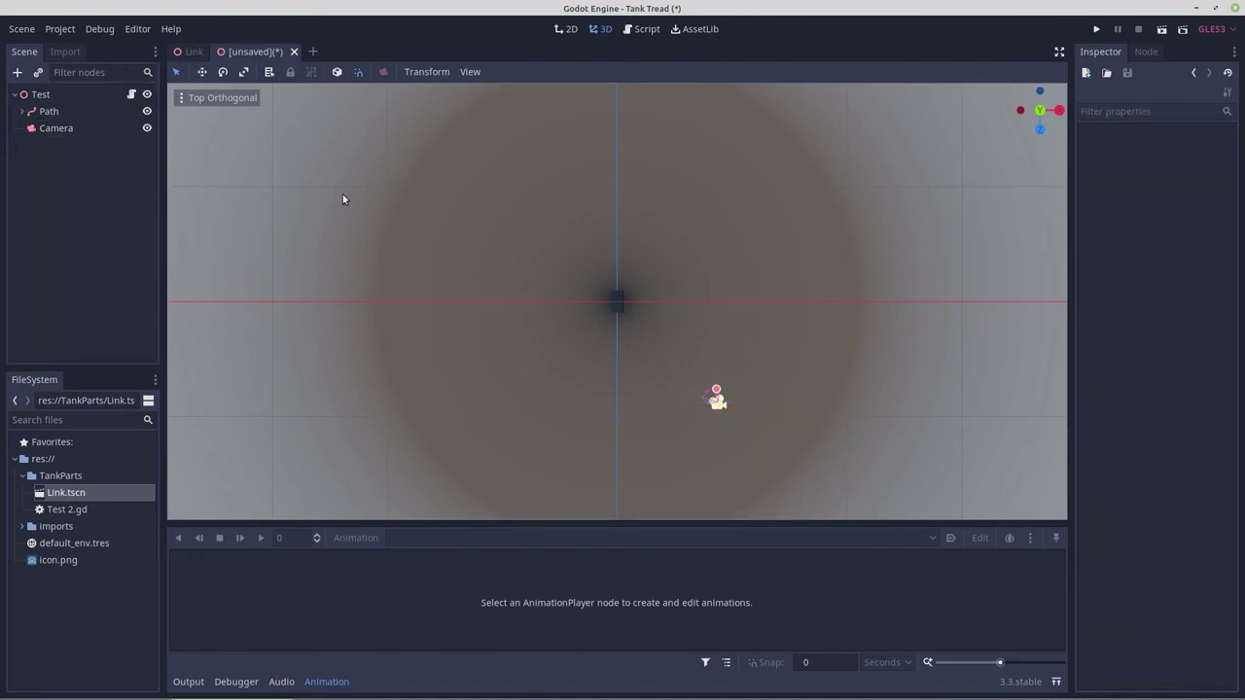
pyautogui.press('KP_1')
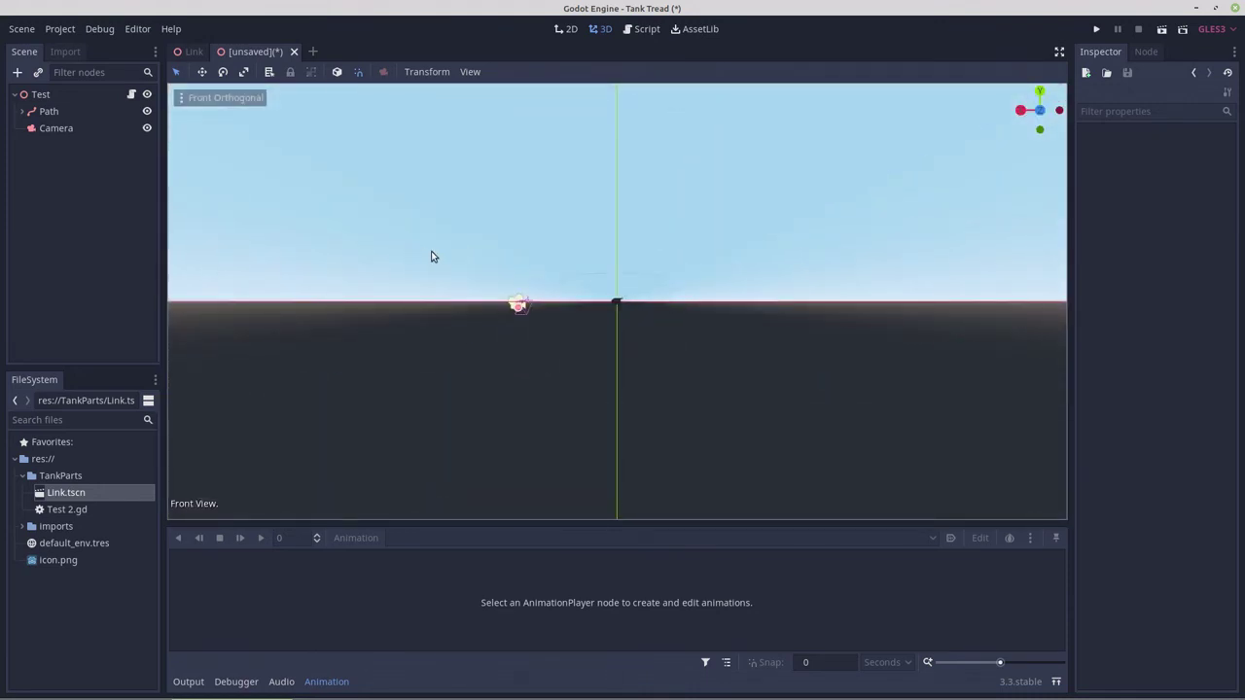
pyautogui.click(67, 130)
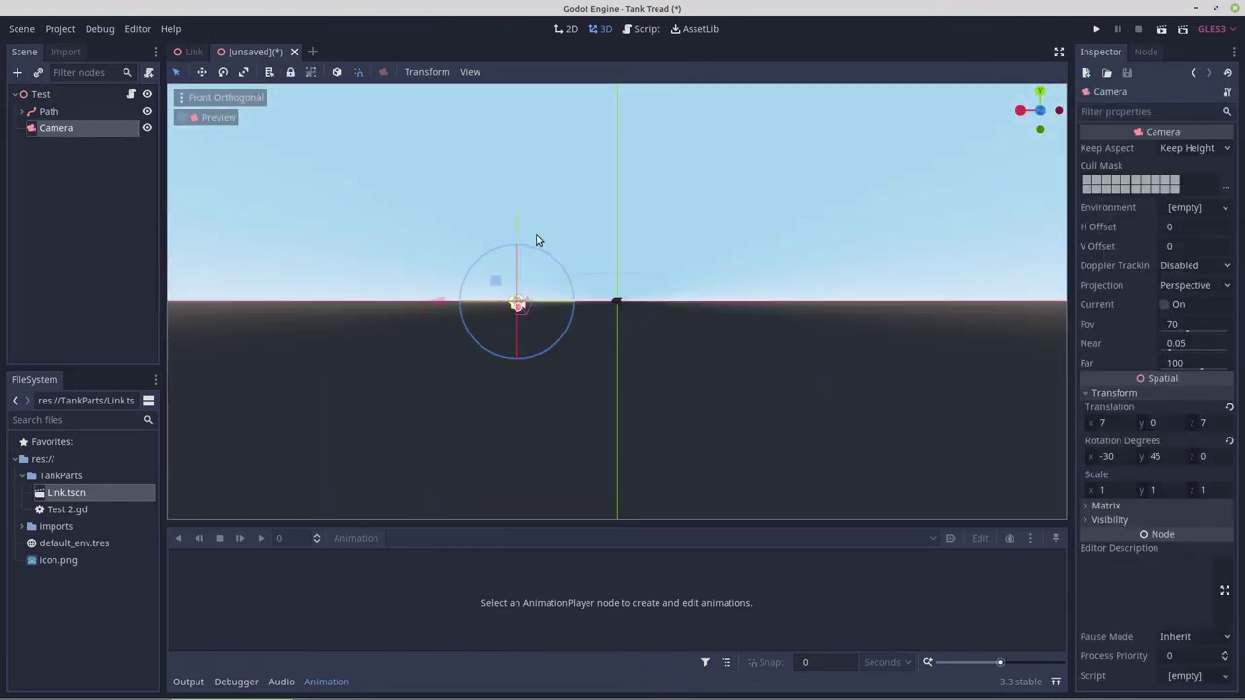
pyautogui.moveTo(517, 227); pyautogui.dragTo(516, 166)
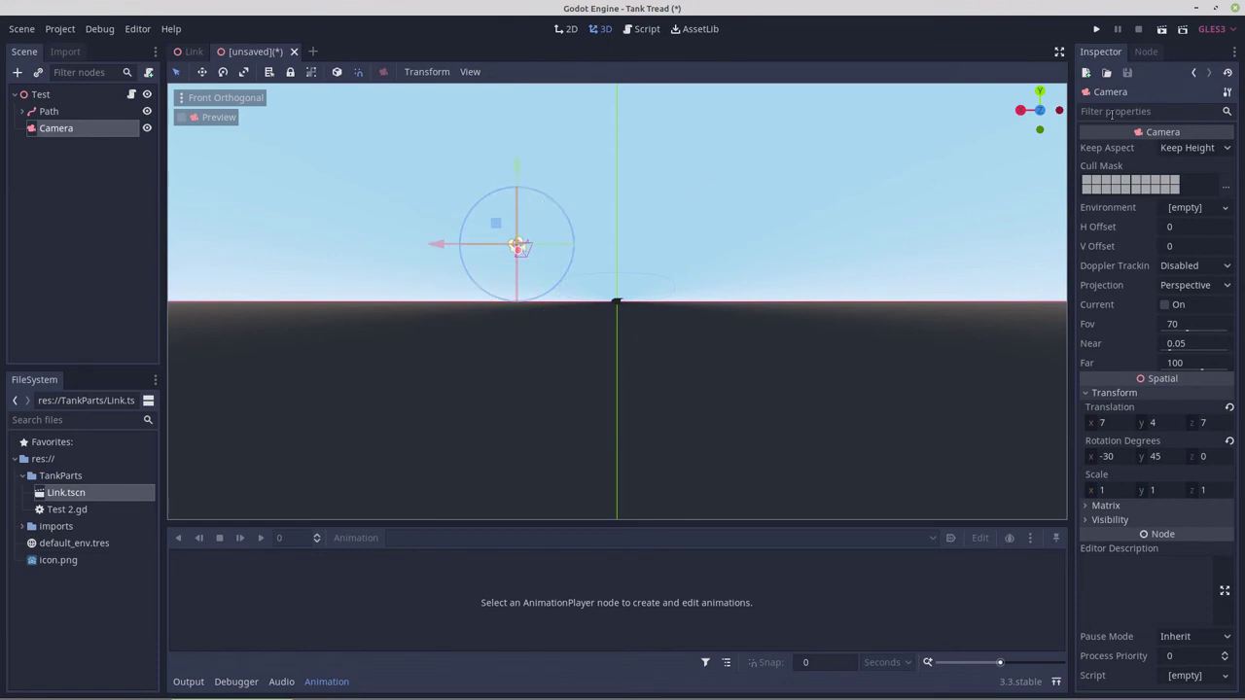
# - Run the current scene, saving it as Test.tscn in res://TankParts, and close the test window after watching the tread
pyautogui.click(1160, 30)
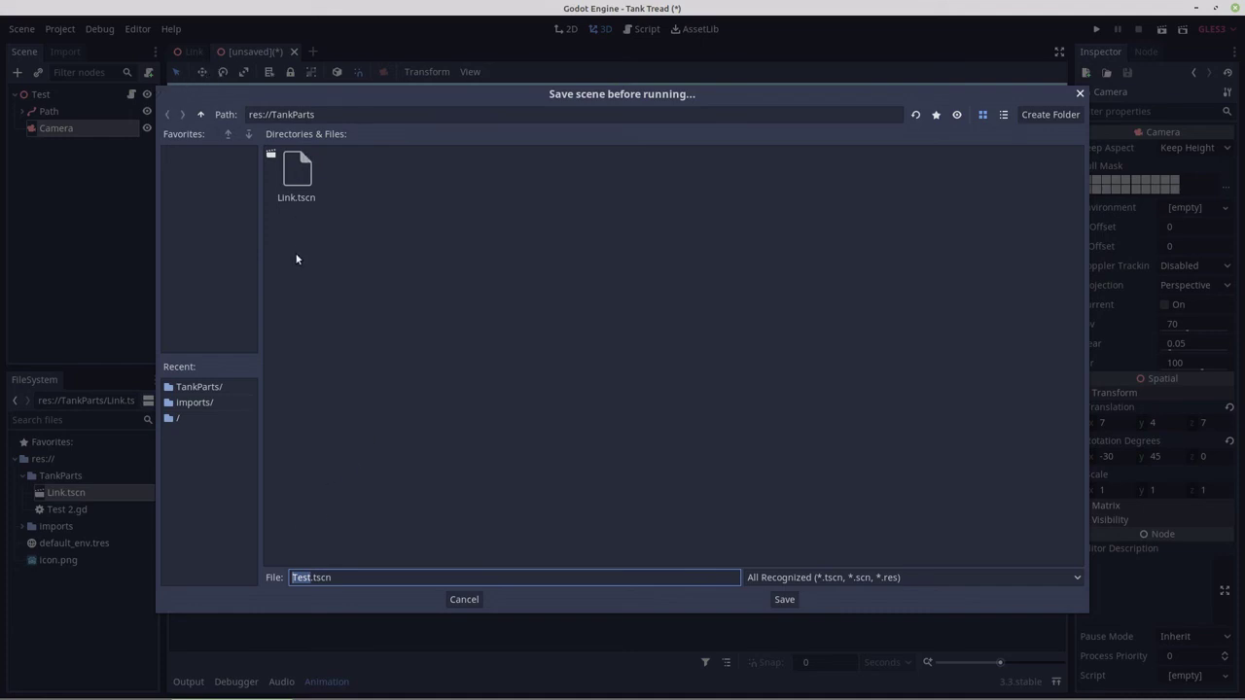
pyautogui.click(784, 599)
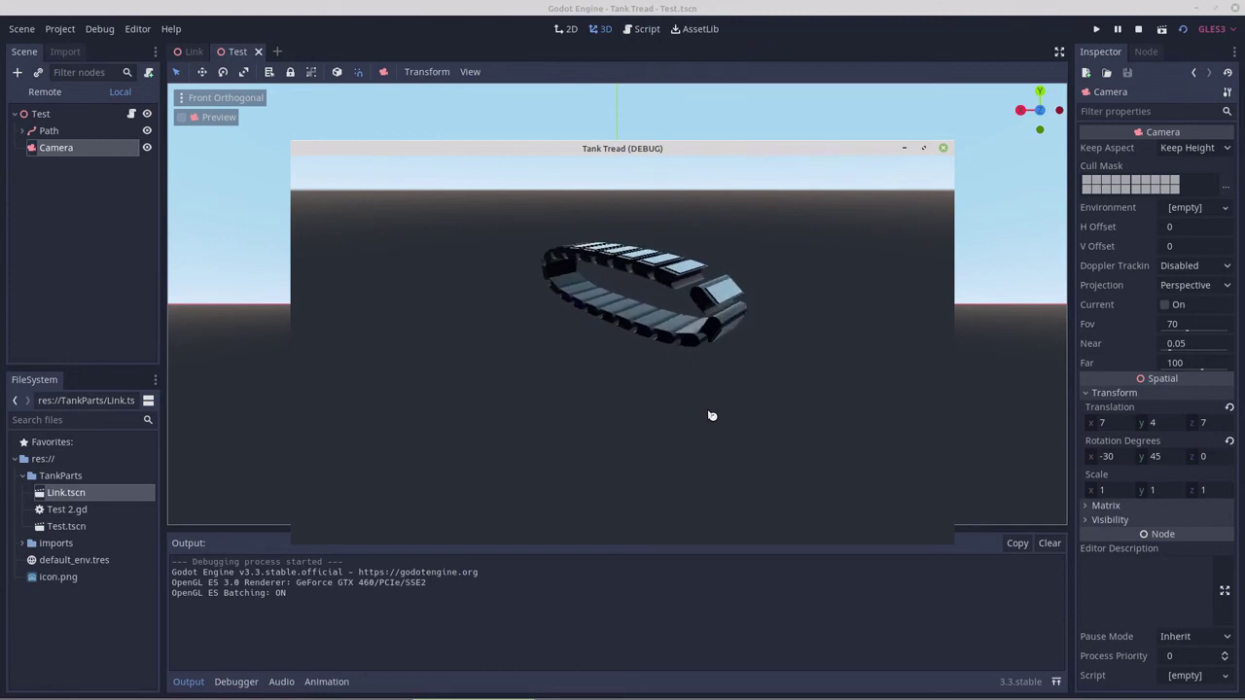
pyautogui.click(942, 148)
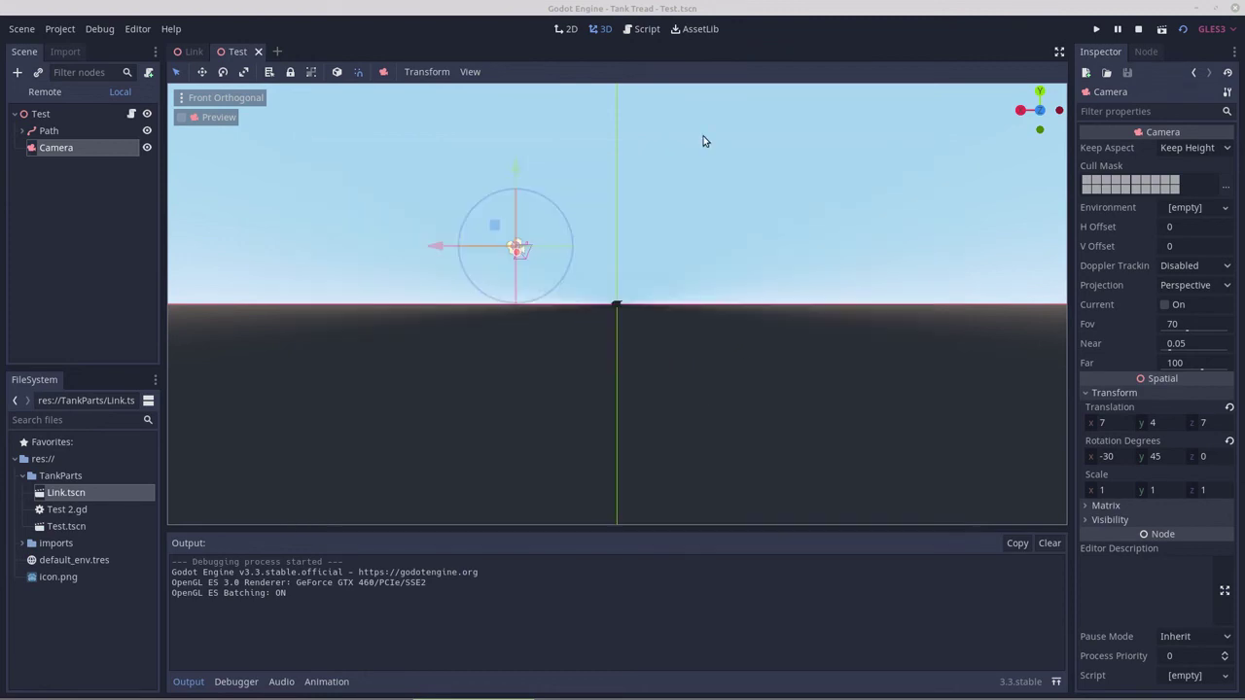
# - Set the offset variable to .75 in the Test 2.gd script and test-run the scene
pyautogui.click(646, 30)
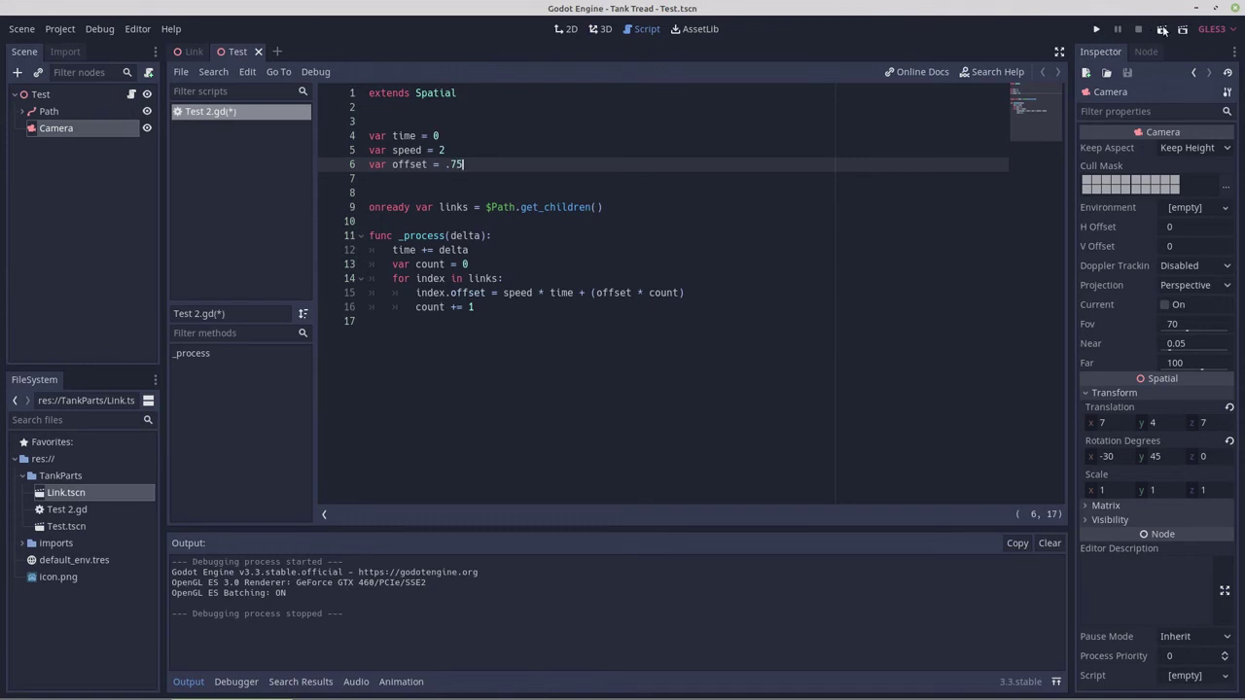
pyautogui.click(1161, 30)
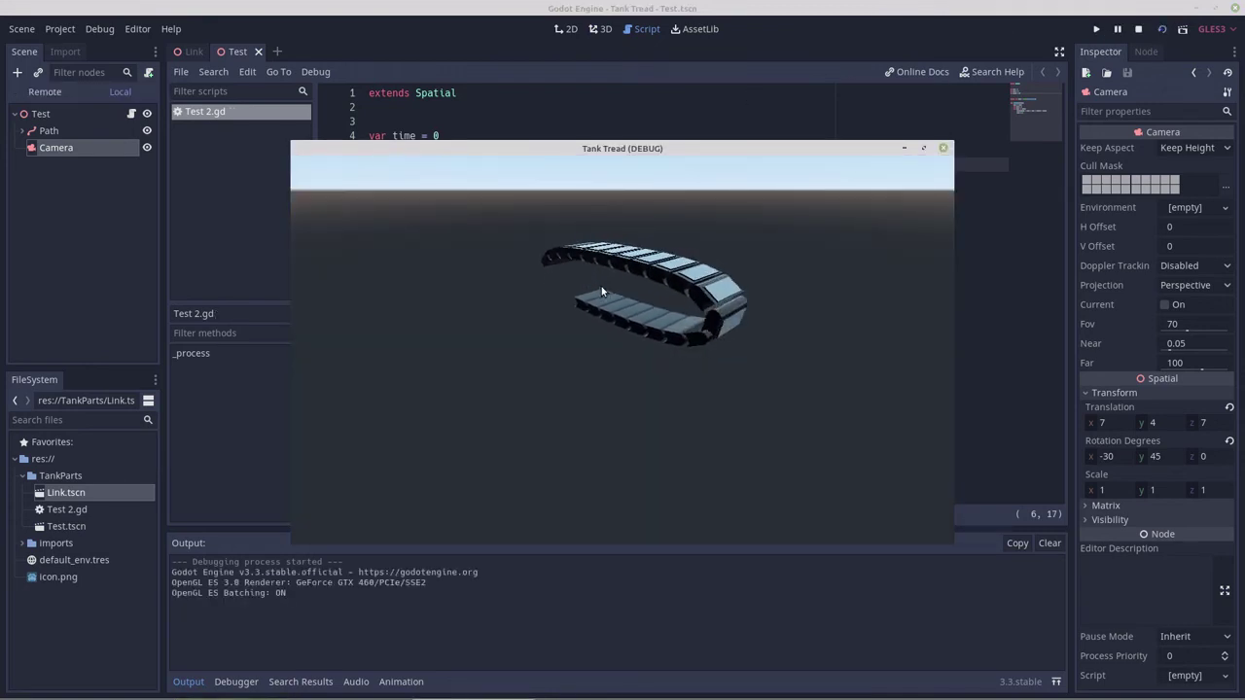
pyautogui.click(943, 150)
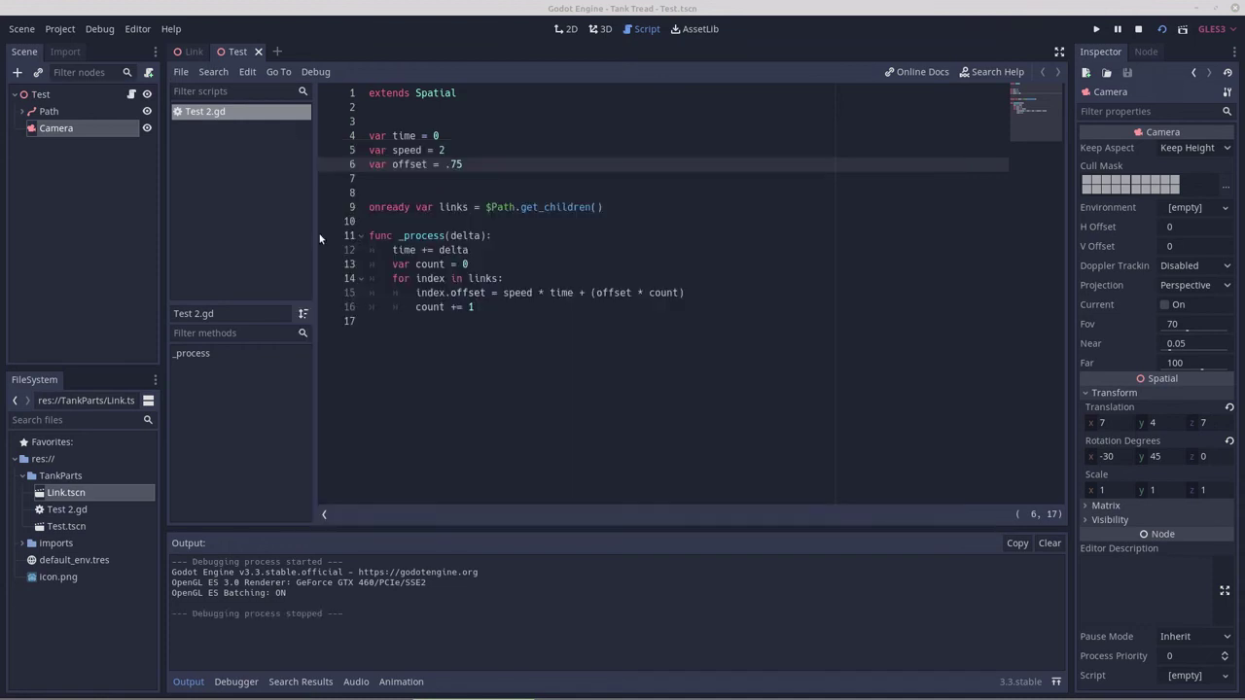
# - Expand the Path branch, duplicate PathFollow20 up to PathFollow22, and test-run the scene
pyautogui.click(23, 111)
pyautogui.scroll(-10, 104, 332)
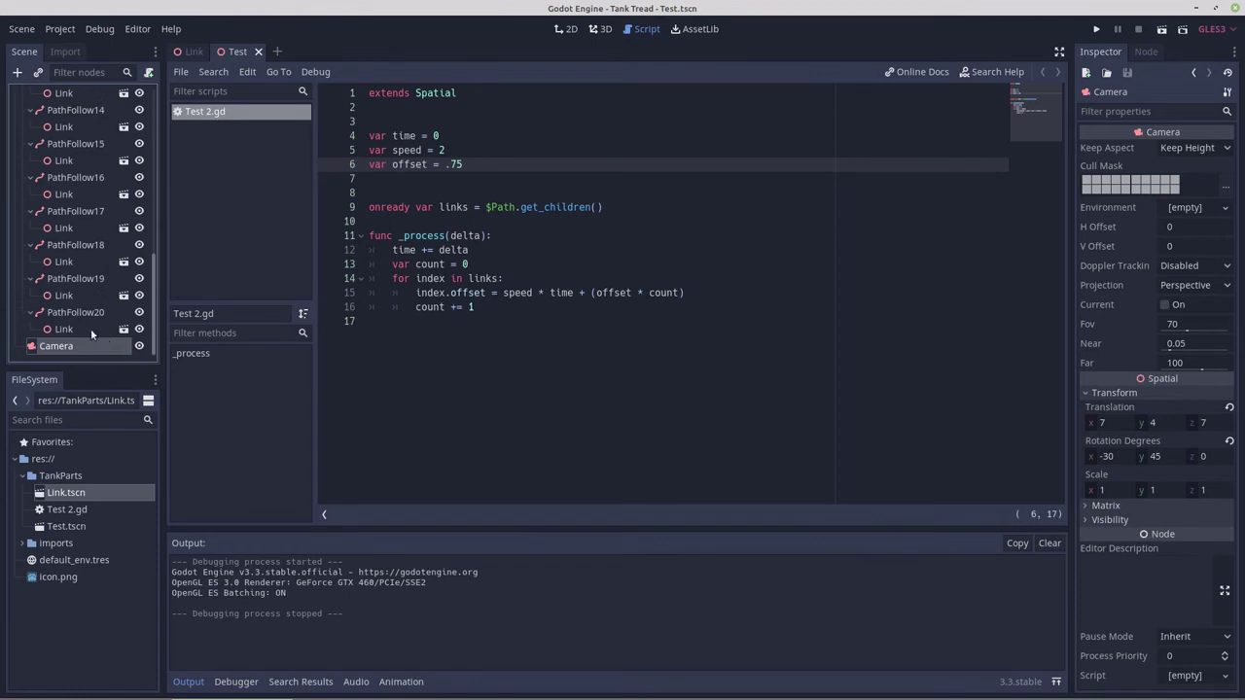
pyautogui.click(67, 314)
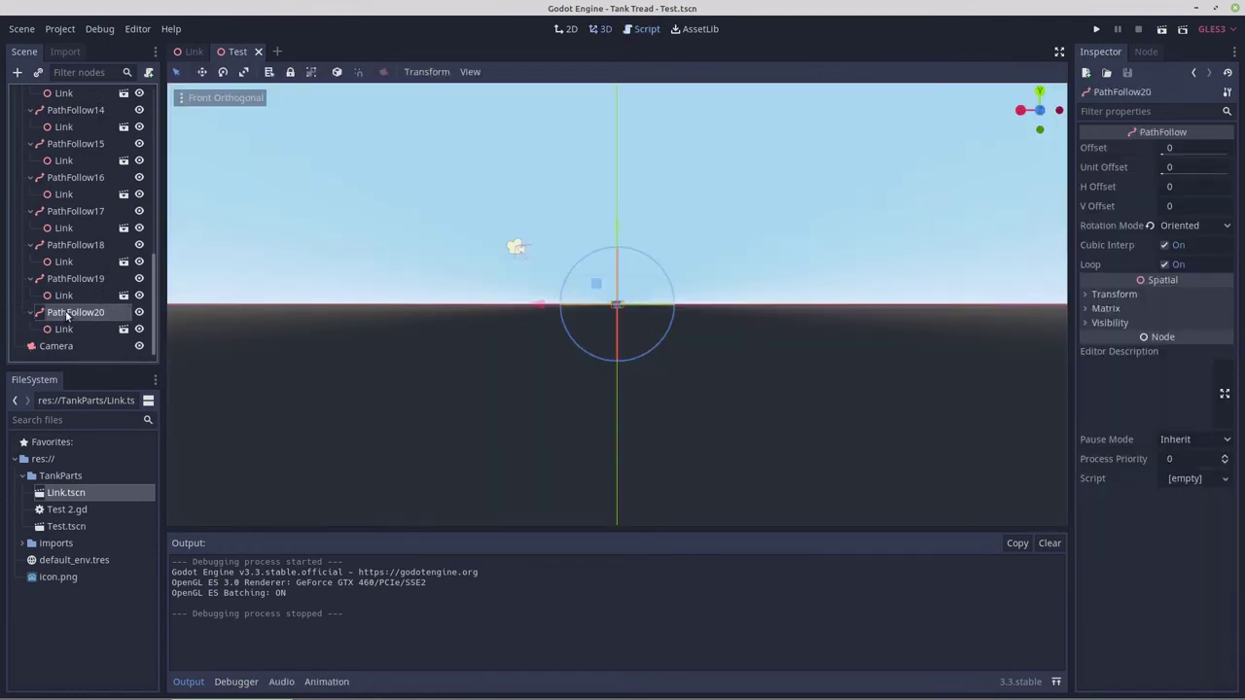
pyautogui.hotkey('ctrl', 'd')
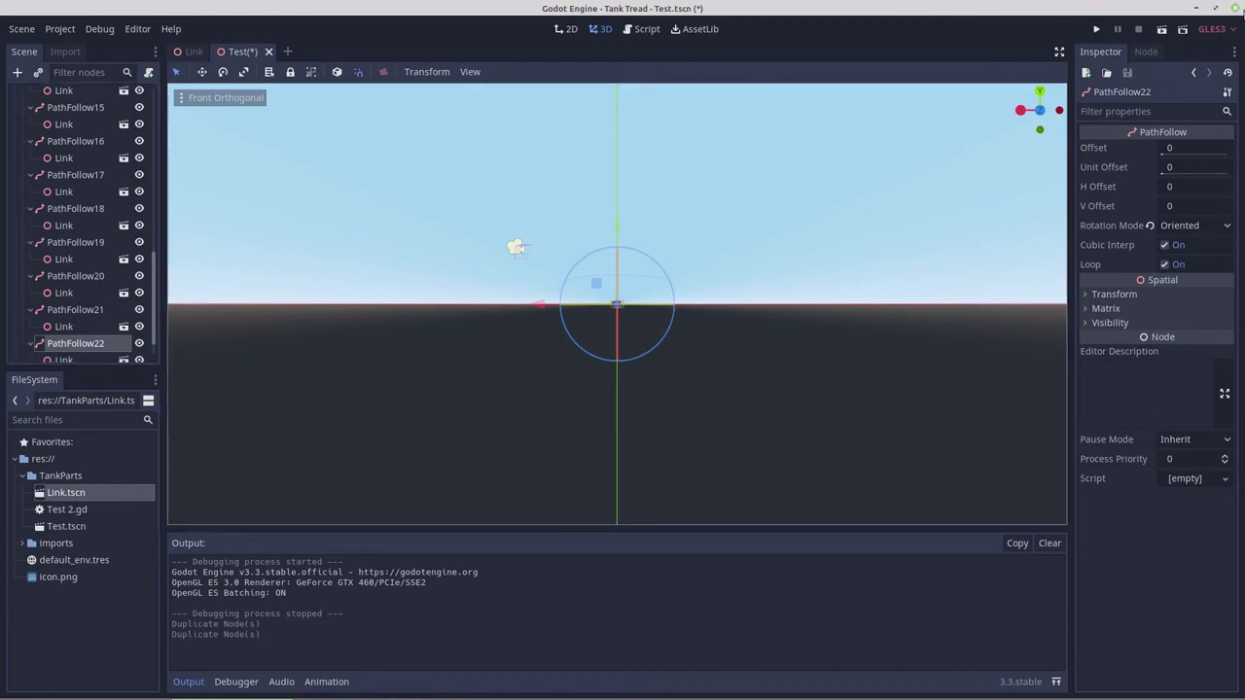
pyautogui.click(1161, 30)
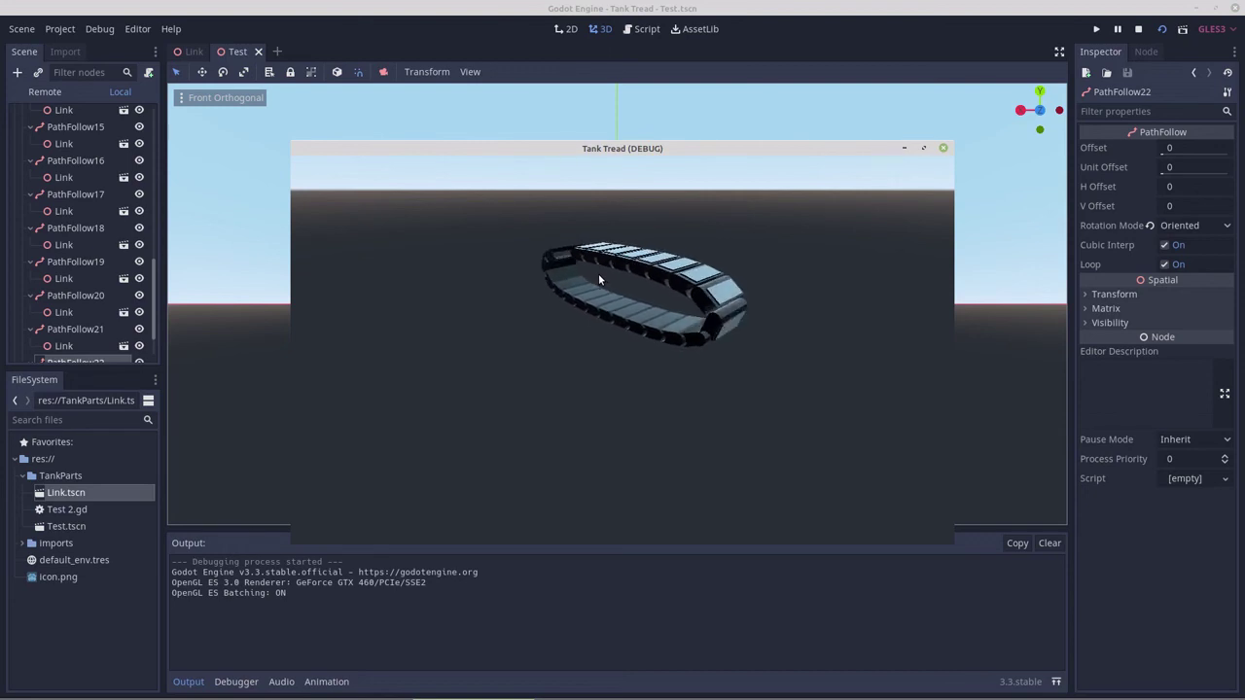
pyautogui.click(942, 148)
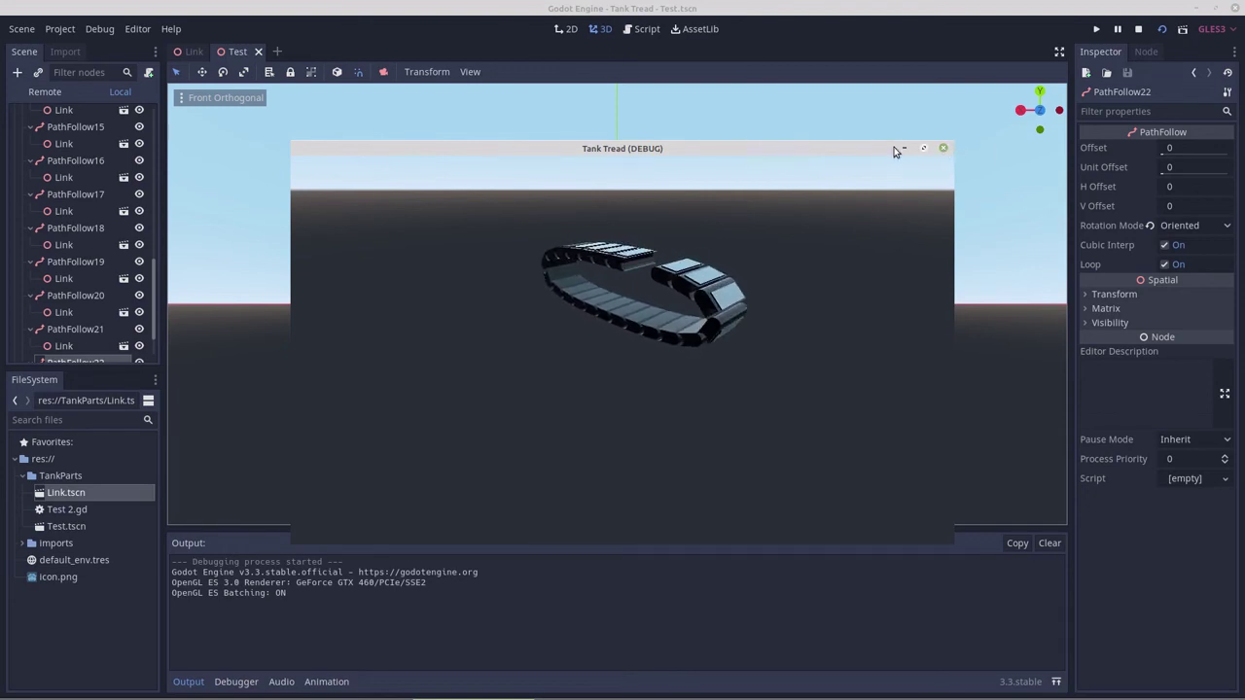
# - Duplicate PathFollow22 once to add PathFollow23 and test-run the scene
pyautogui.scroll(-2, 68, 321)
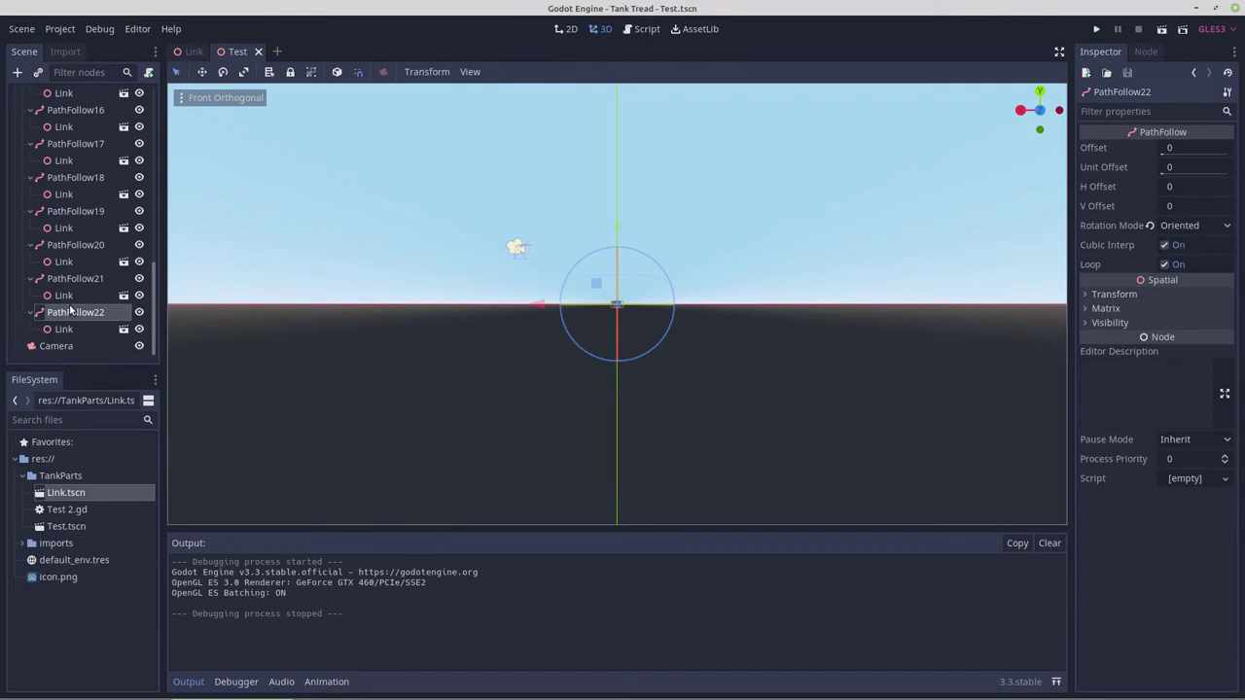
pyautogui.hotkey('ctrl', 'd')
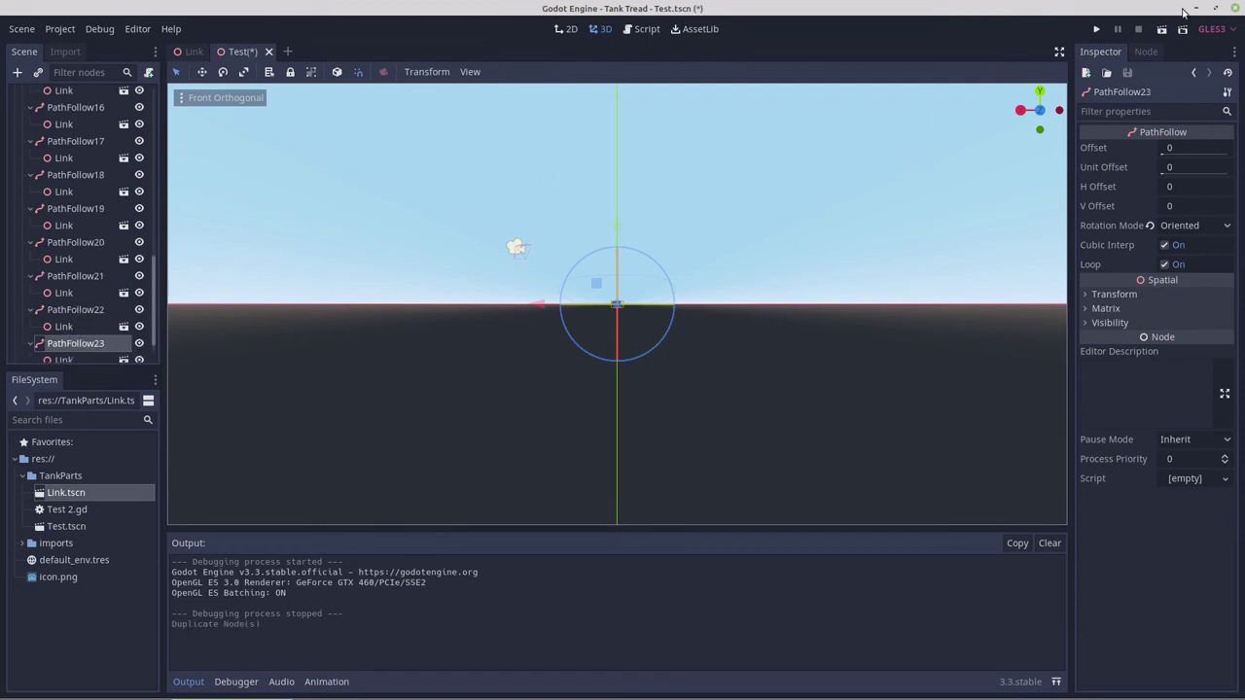
pyautogui.click(1162, 30)
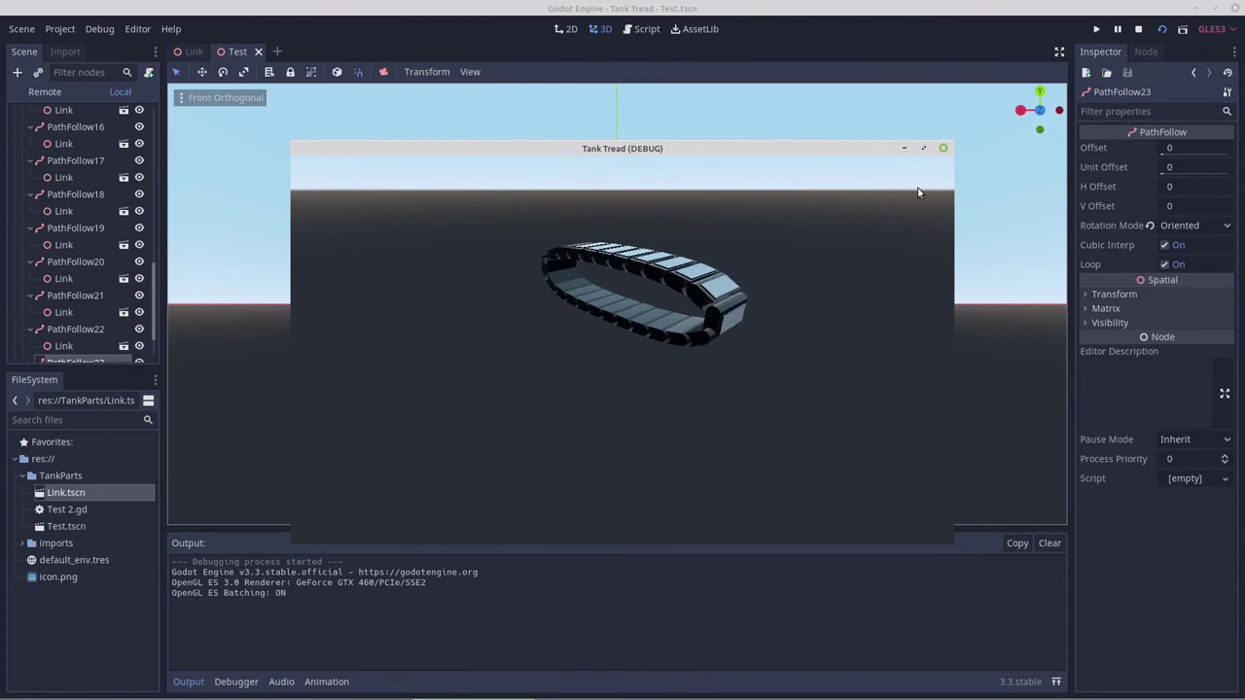
pyautogui.click(941, 149)
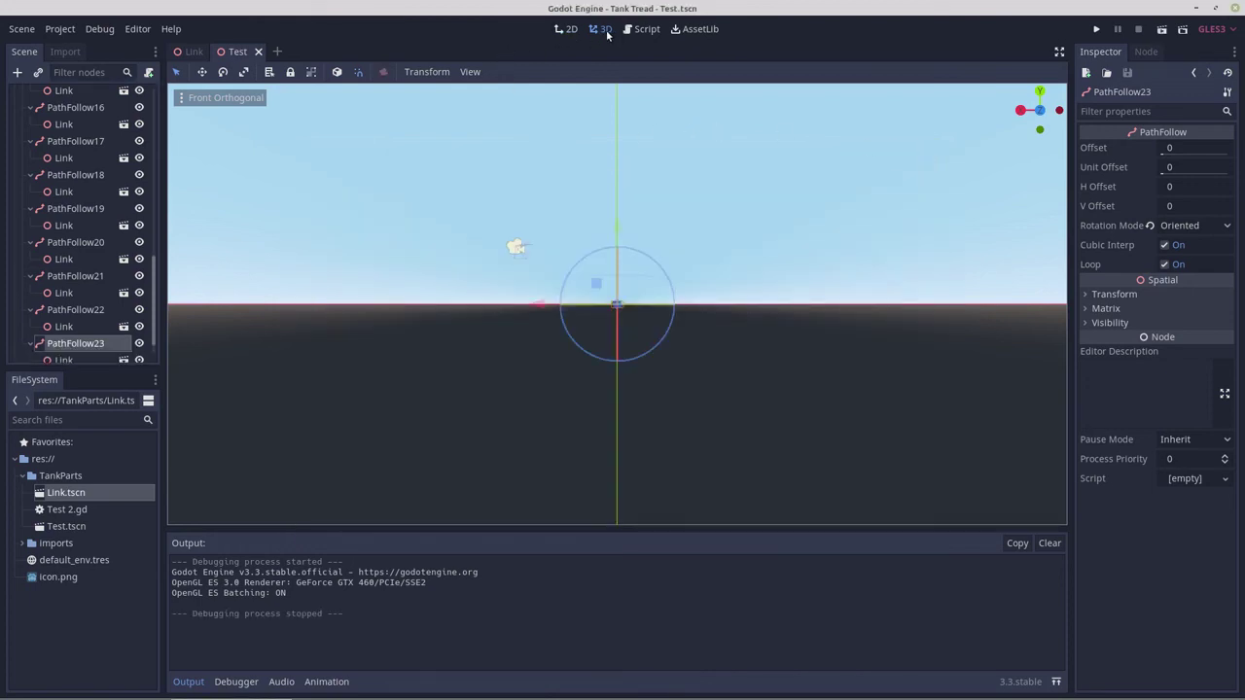
# - Reduce the script's offset variable to .7 and test-run the scene with the tighter link spacing
pyautogui.click(637, 30)
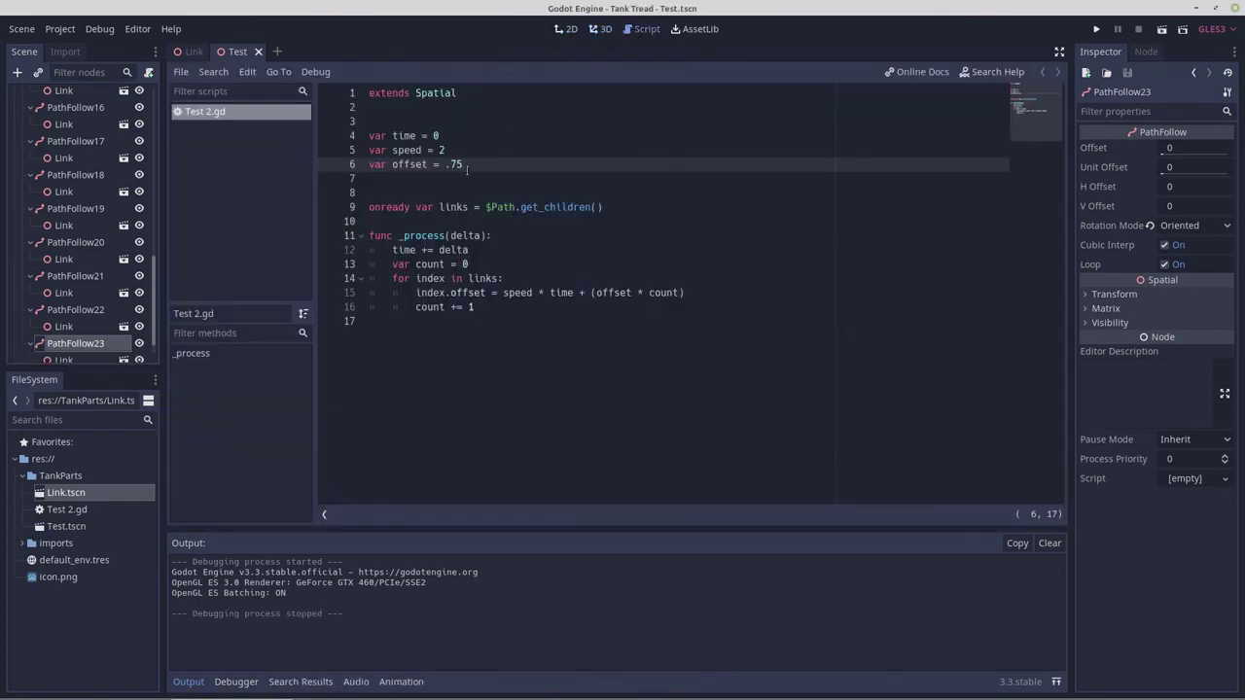
pyautogui.click(1162, 31)
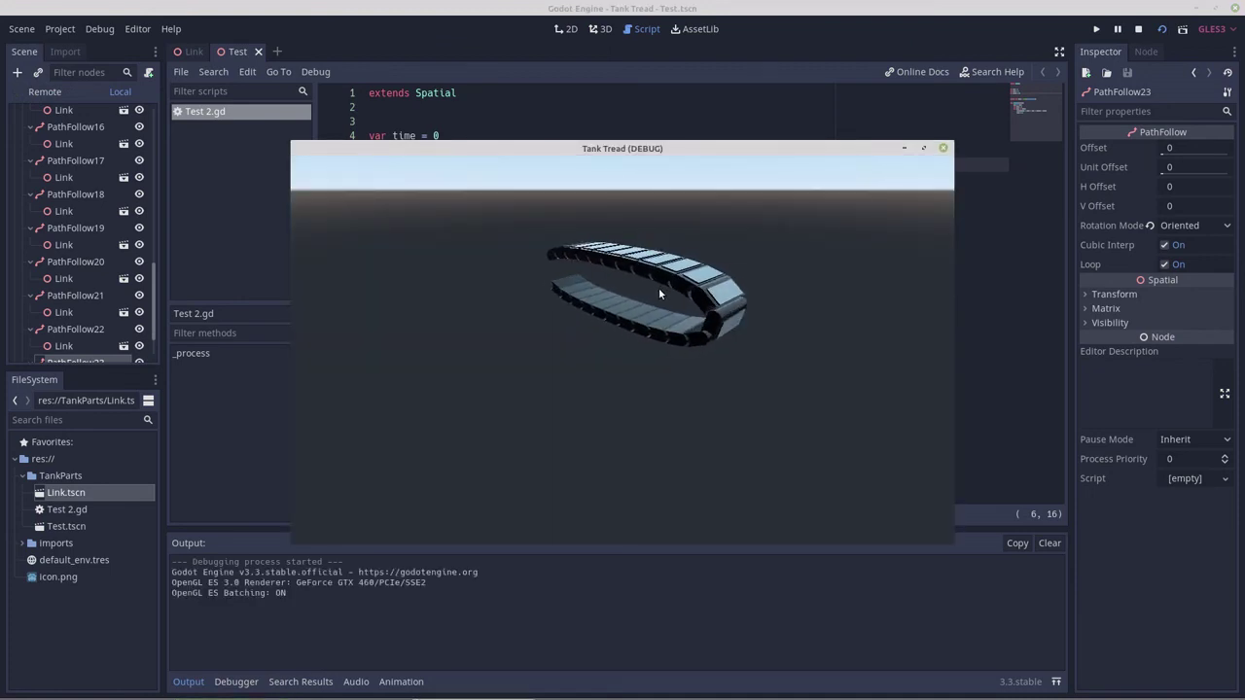
pyautogui.click(942, 148)
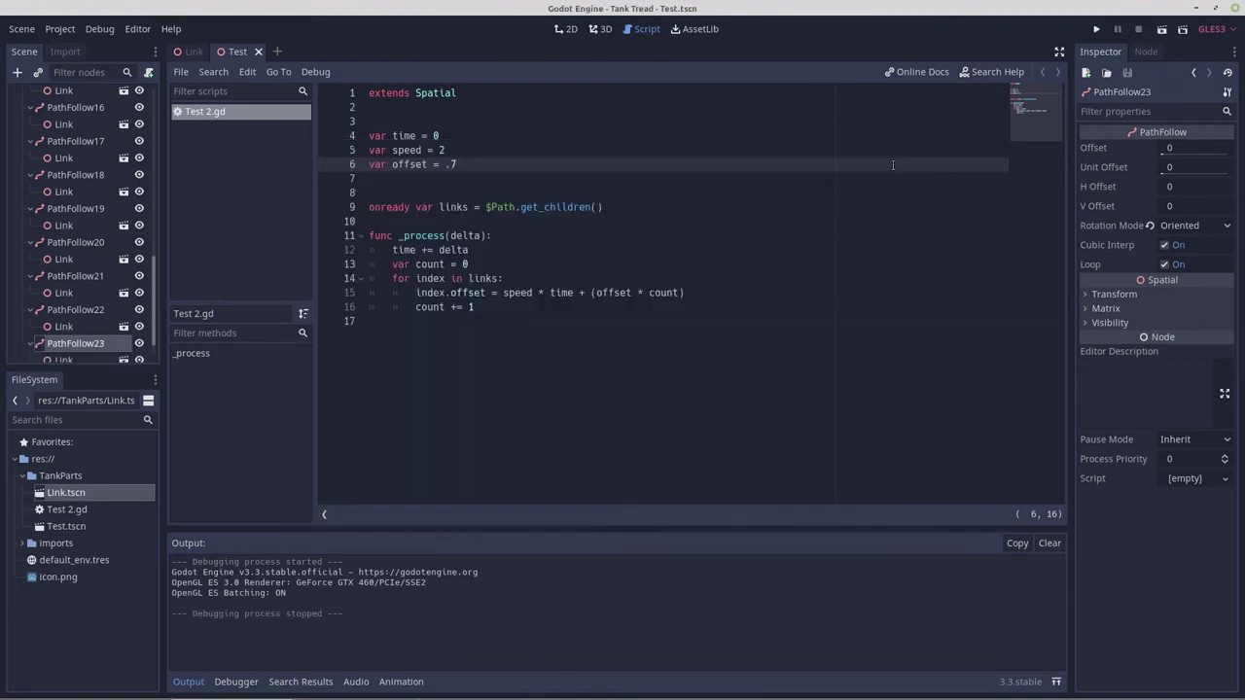
pyautogui.scroll(-1, 54, 327)
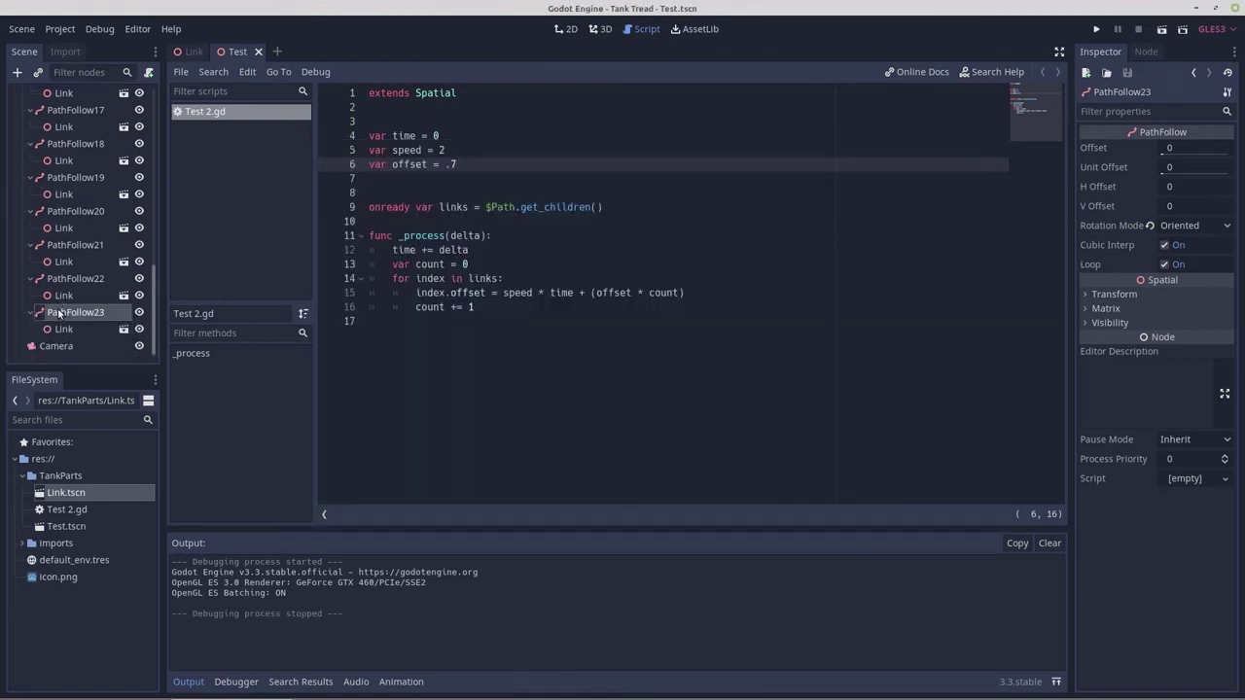
pyautogui.hotkey('ctrl', 'd')
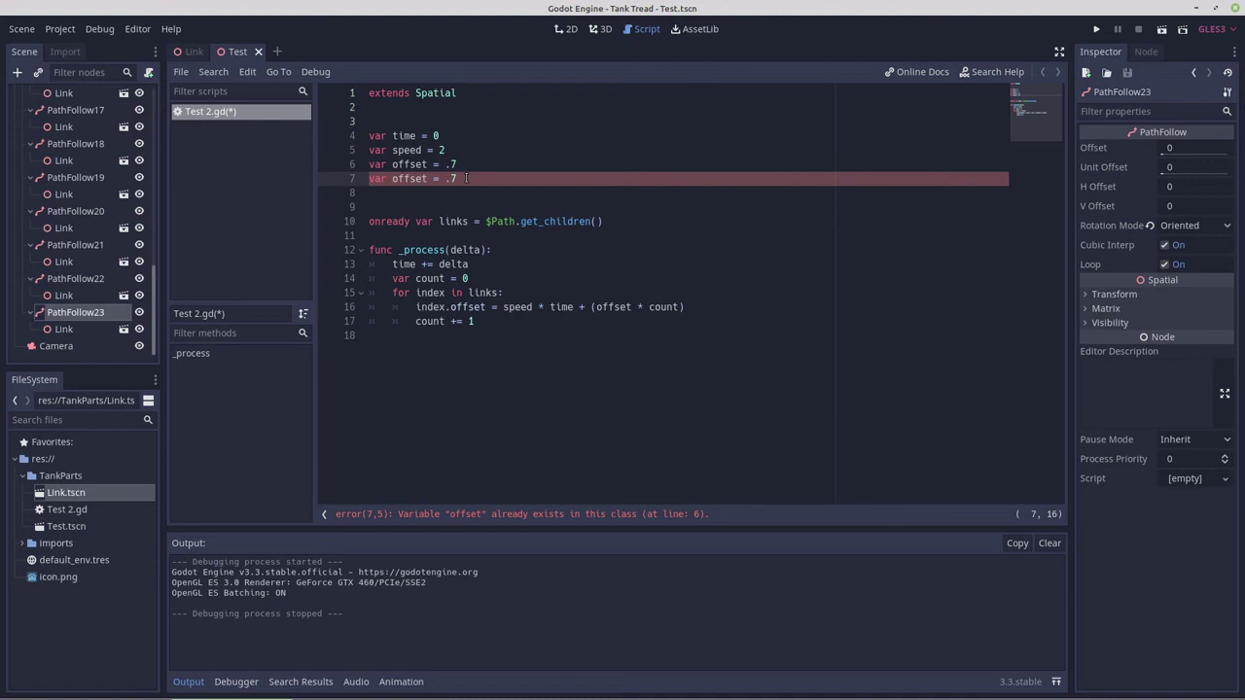
pyautogui.hotkey('ctrl', 'z')
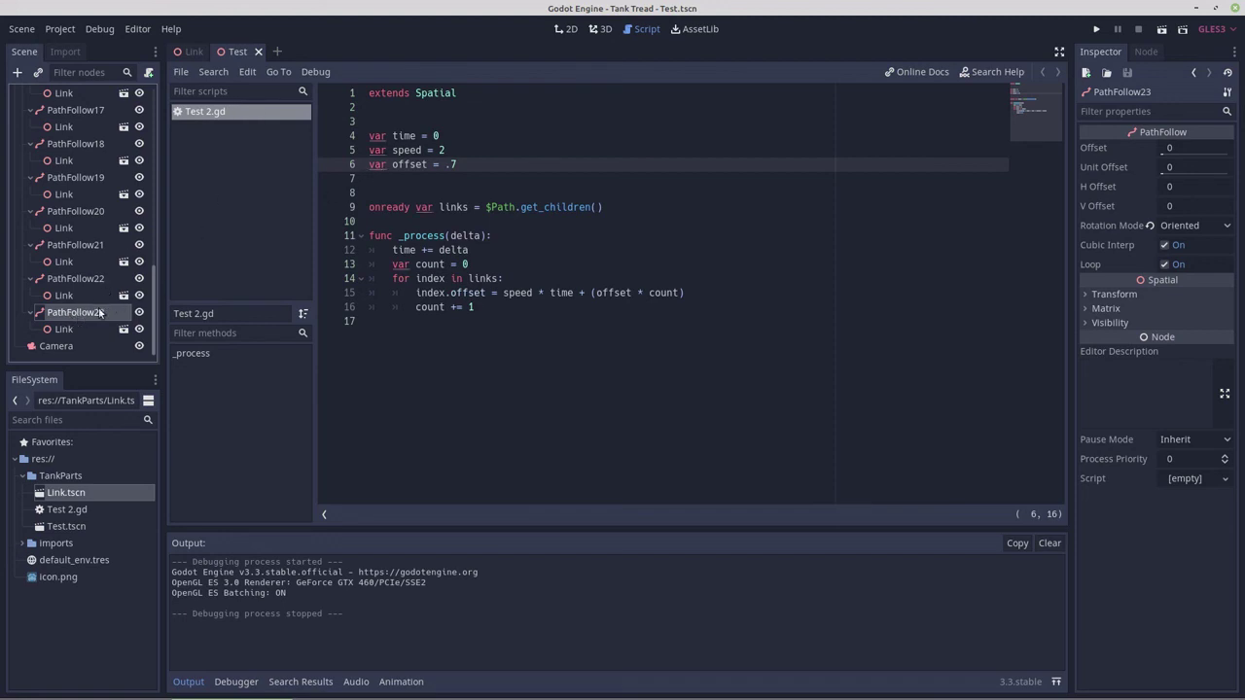
pyautogui.hotkey('ctrl', 'shift', 'd')
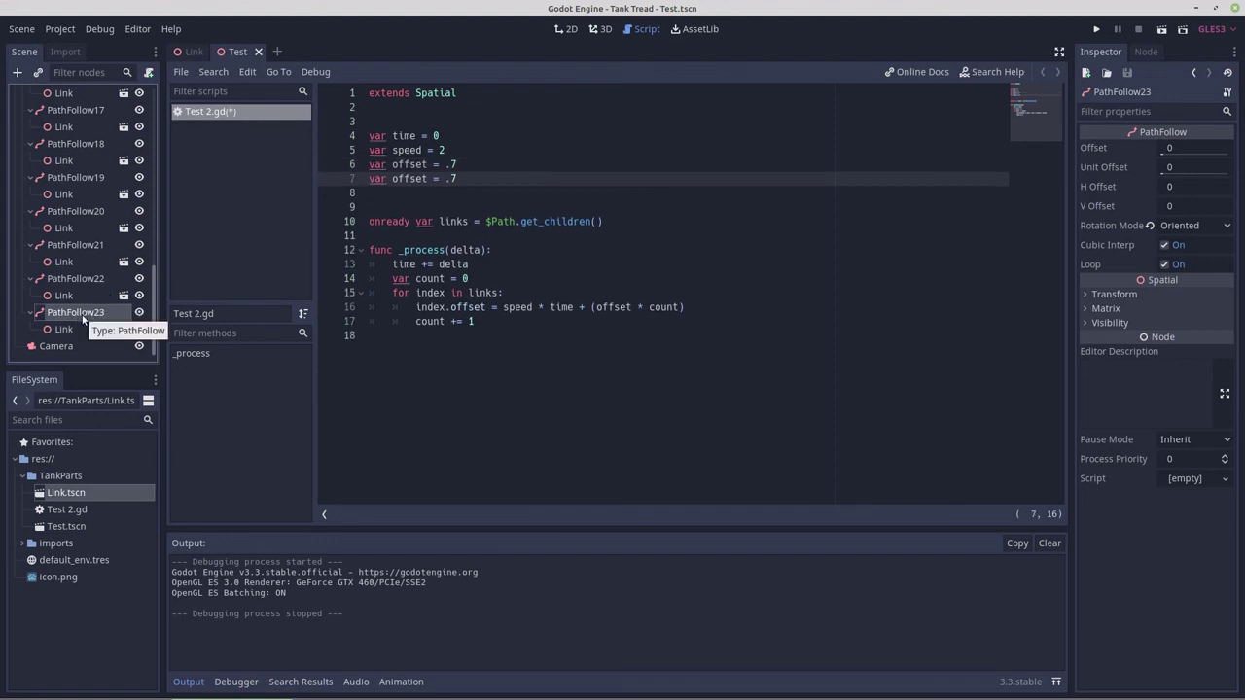
pyautogui.click(354, 178)
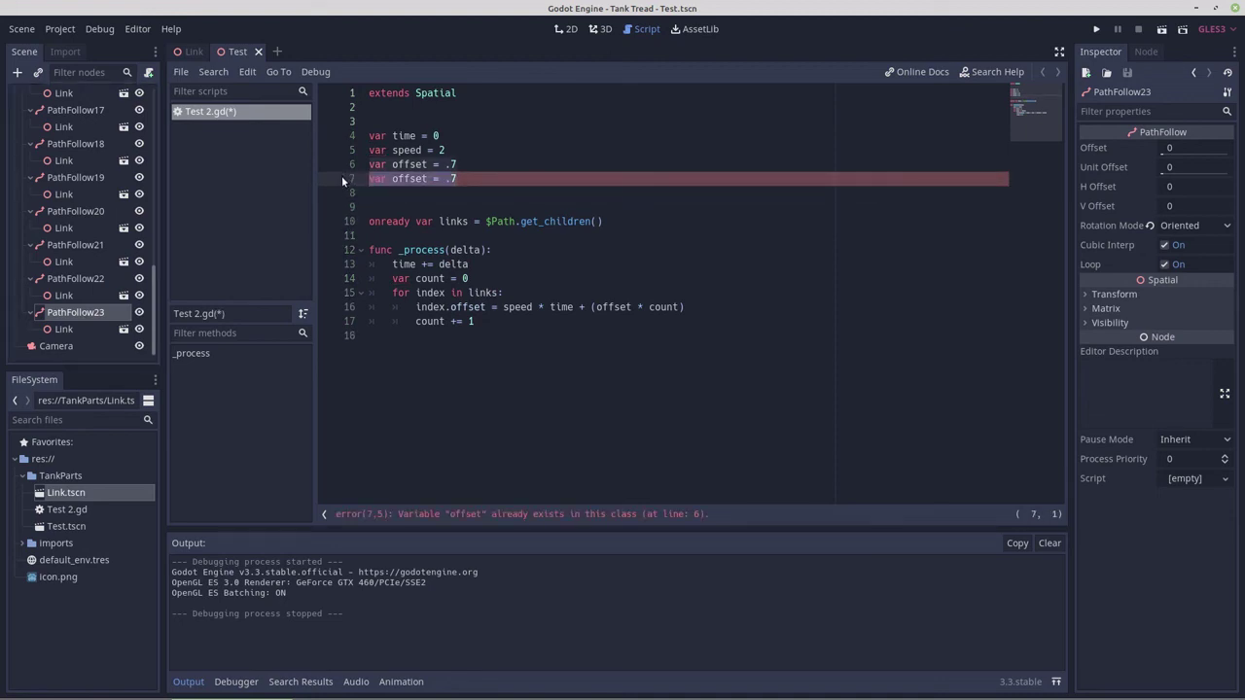
pyautogui.hotkey('shift', 'End')
pyautogui.press('Delete')
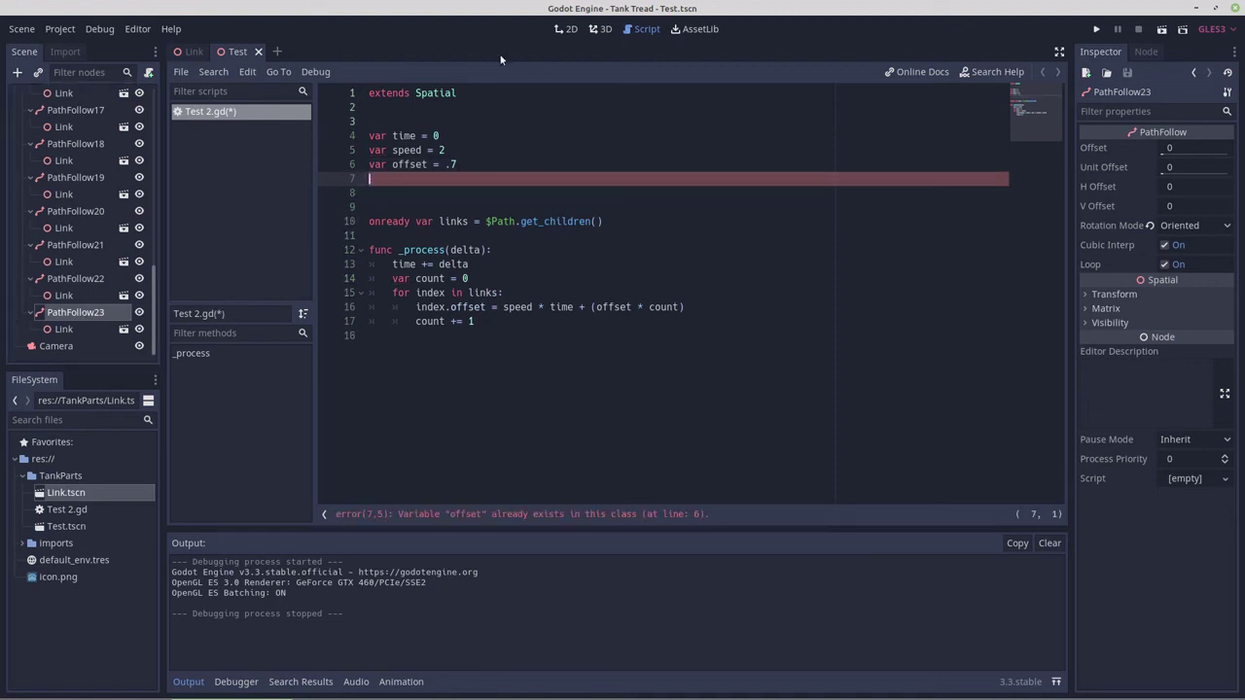
# - In the 3D workspace, duplicate PathFollow23 until the Path contains PathFollow25, test-running the scene after each added node
pyautogui.click(602, 30)
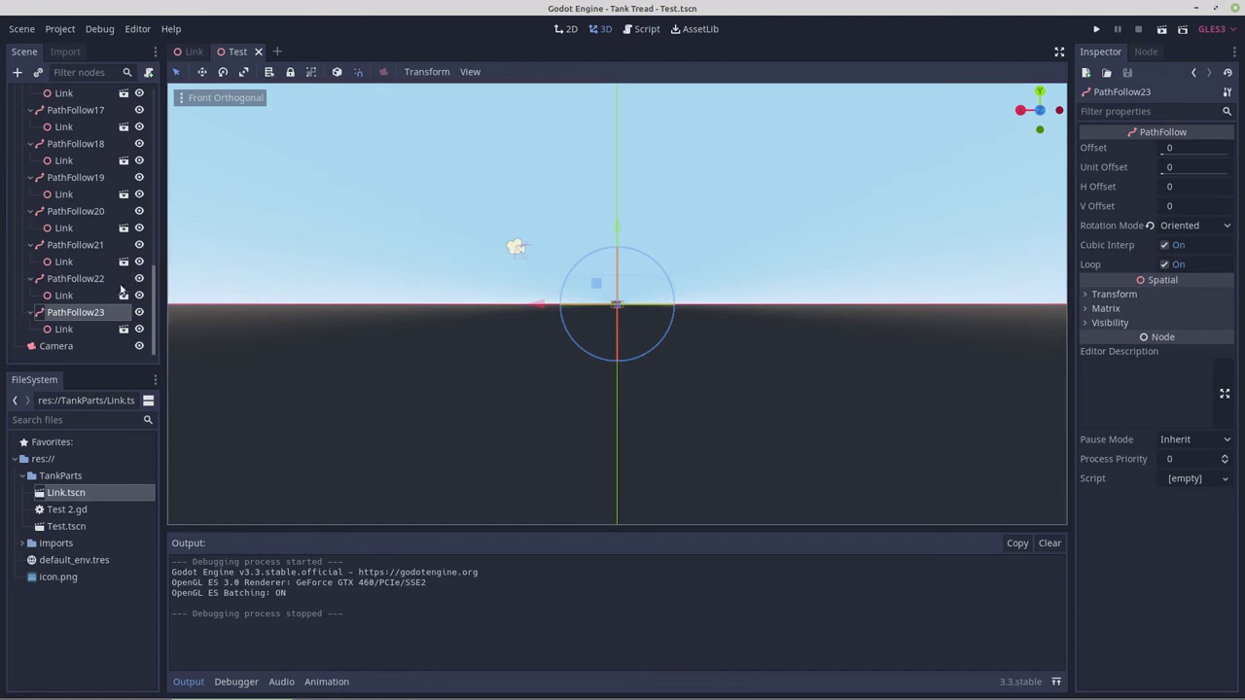
pyautogui.doubleClick(73, 313)
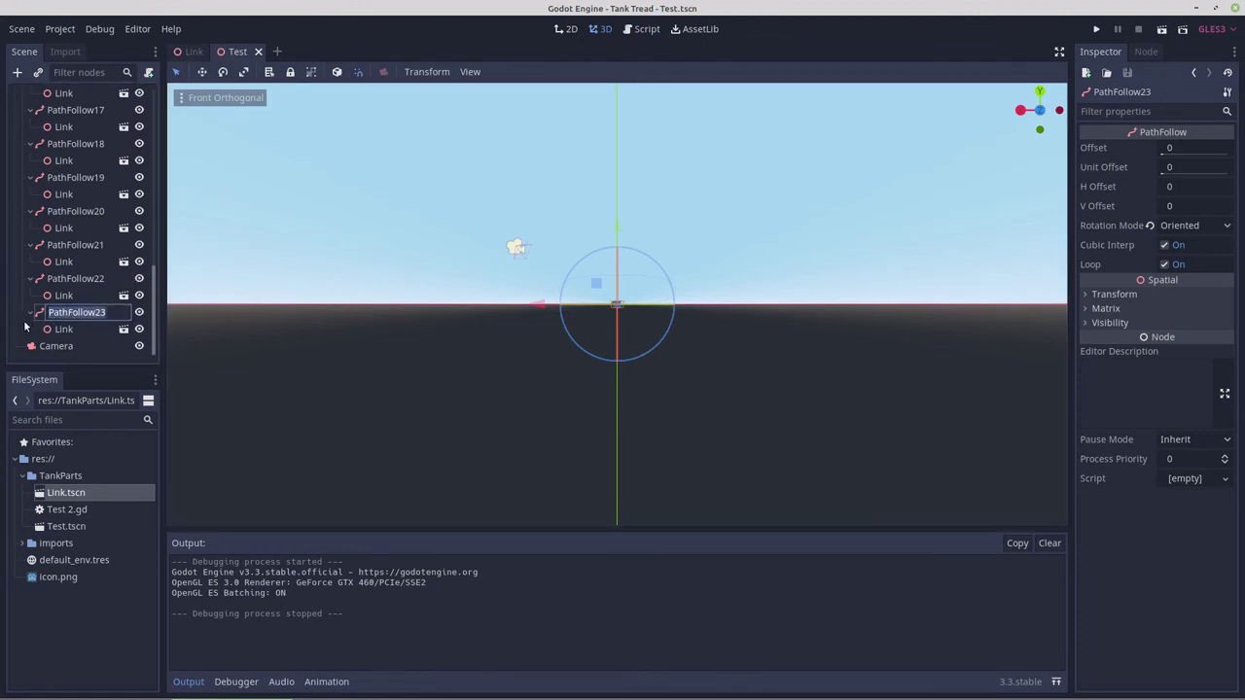
pyautogui.press('Escape')
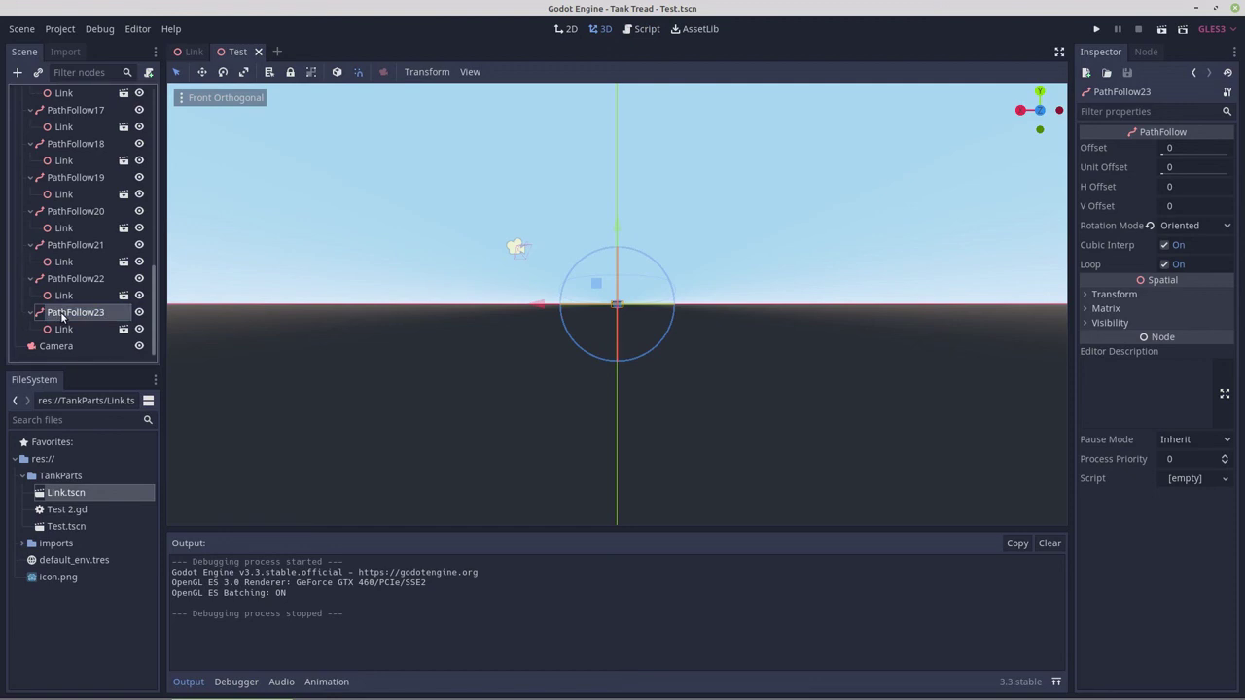
pyautogui.hotkey('ctrl', 'd')
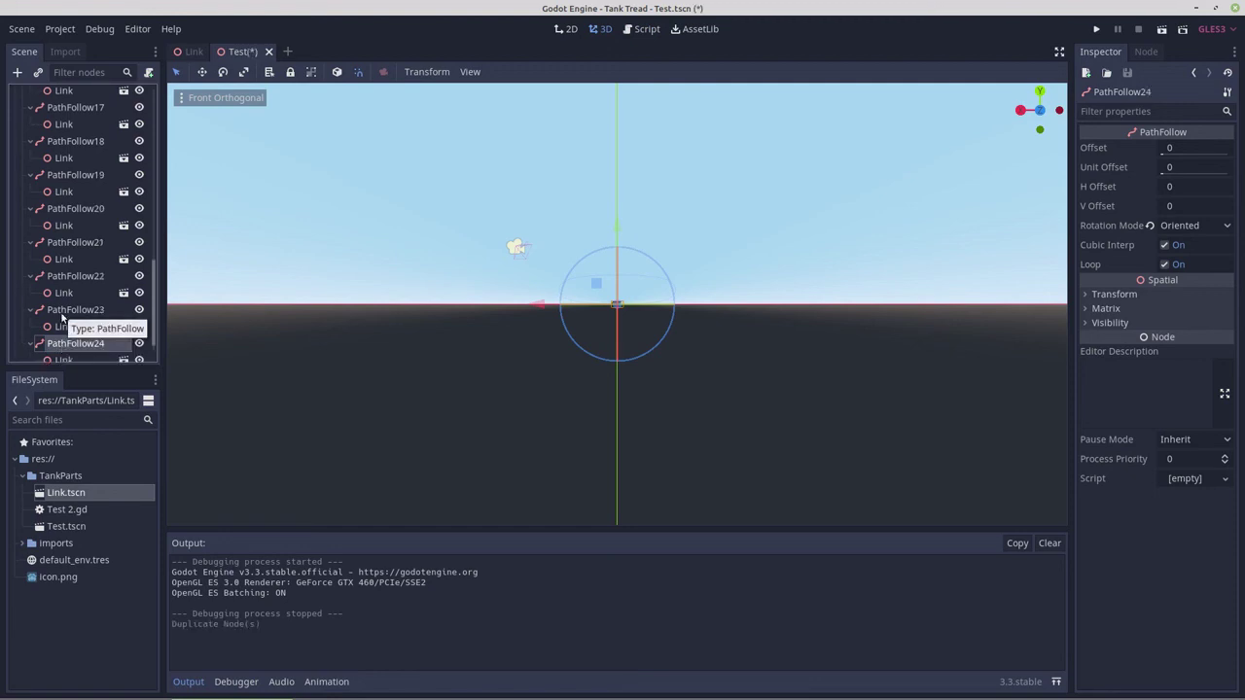
pyautogui.click(1161, 34)
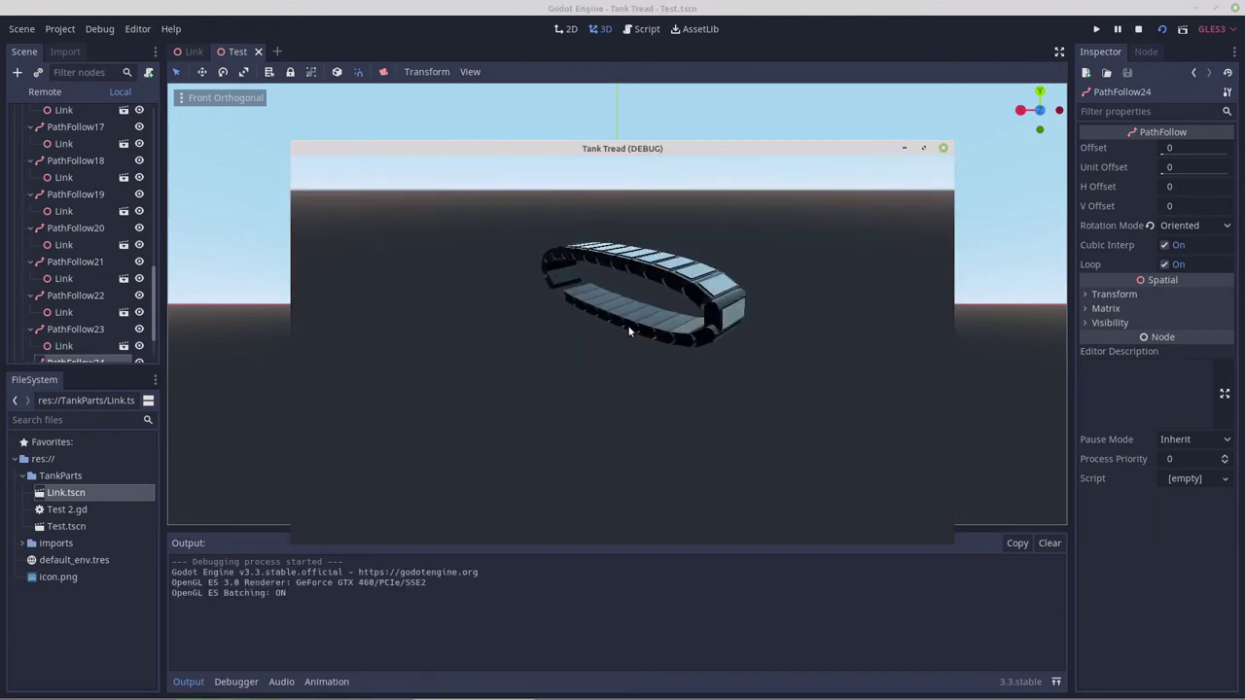
pyautogui.click(942, 148)
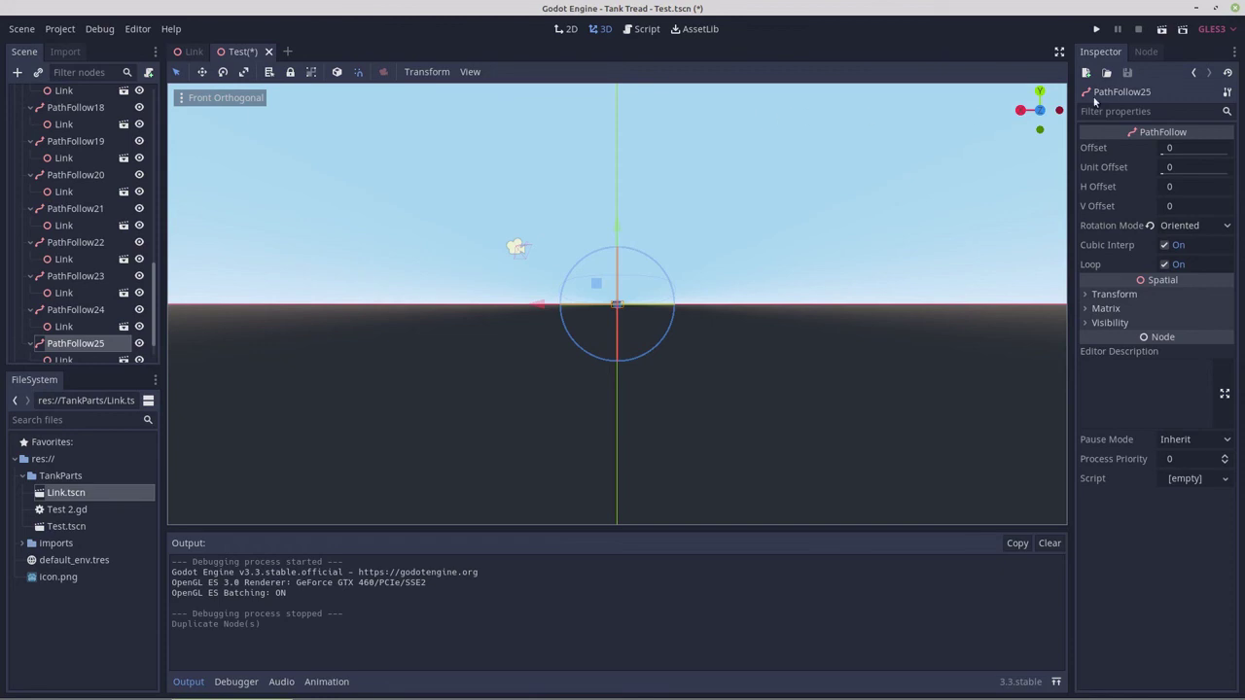
pyautogui.click(1160, 30)
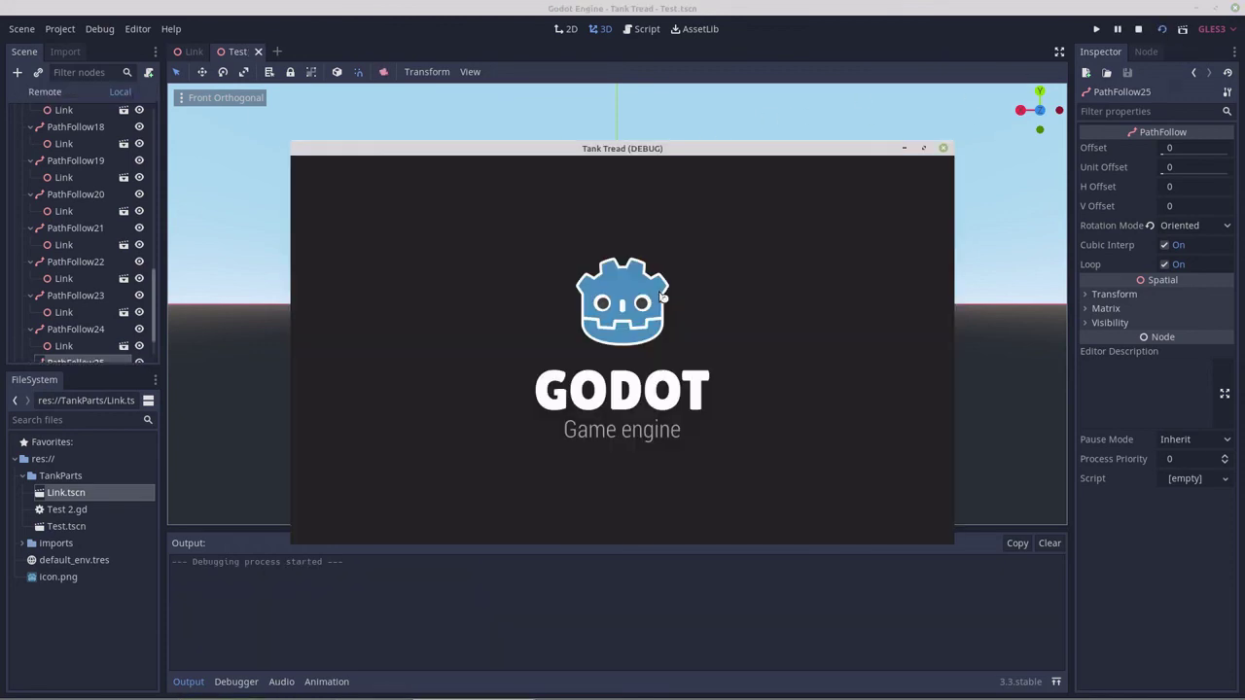